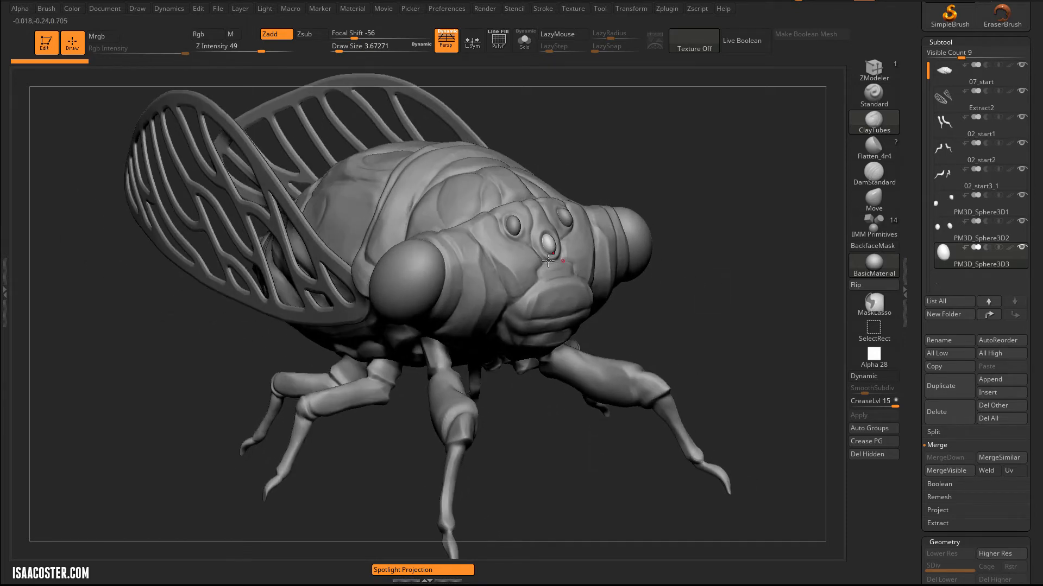
# Append a ZSphere as a new subtool to the cicada model.
pyautogui.moveTo(693, 321); pyautogui.dragTo(627, 284)
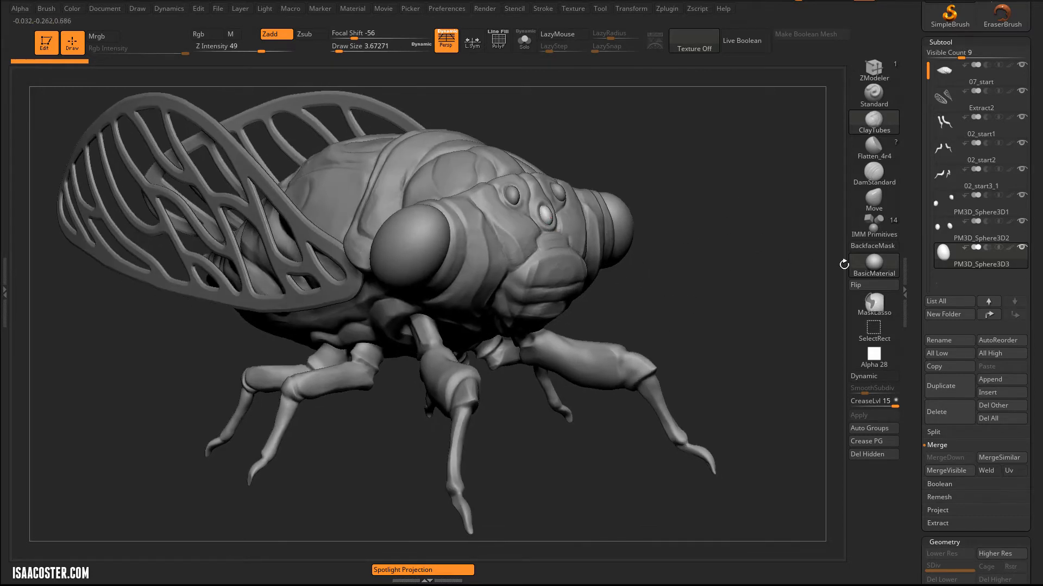
pyautogui.moveTo(732, 321)
pyautogui.mouseDown()
pyautogui.moveTo(738, 310)
pyautogui.moveTo(753, 321)
pyautogui.mouseUp()
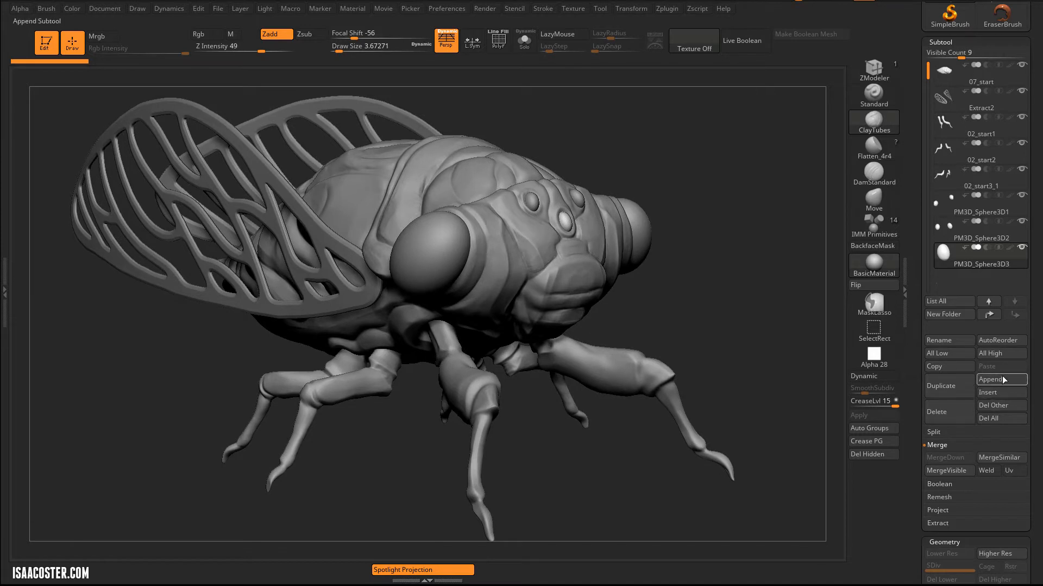
pyautogui.click(987, 392)
pyautogui.click(835, 403)
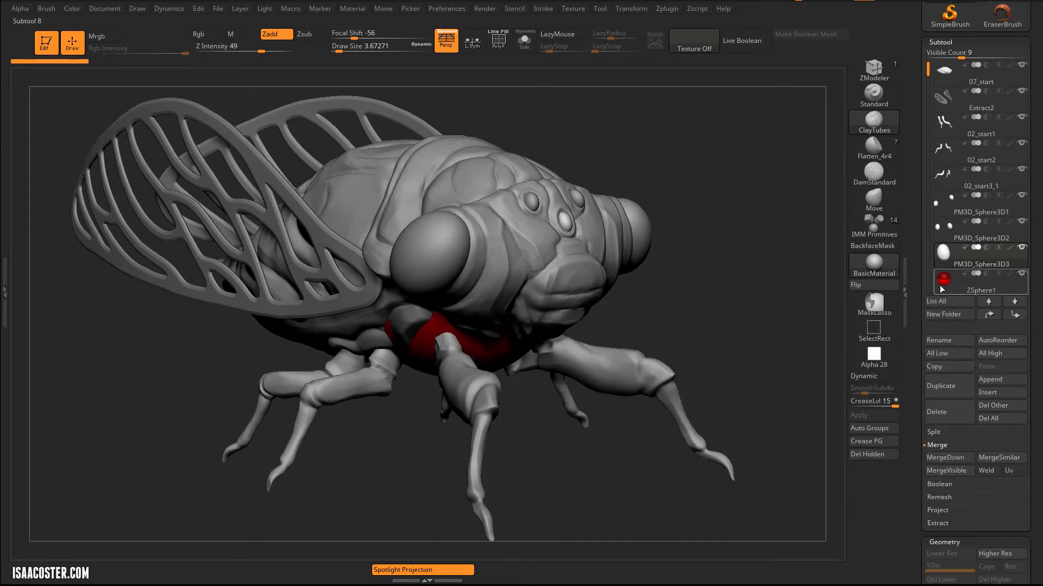
# Move the ZSphere down below the cicada with W, then bring the cicada's face into view.
pyautogui.keyDown('alt'); pyautogui.moveTo(726, 301); pyautogui.dragTo(539, 239); pyautogui.keyUp('alt')
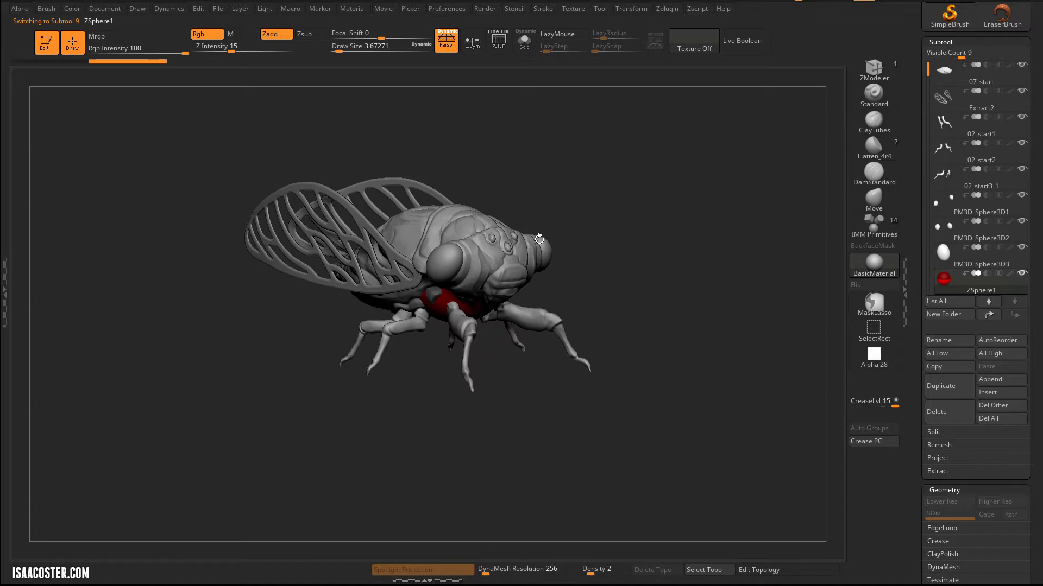
pyautogui.moveTo(614, 231)
pyautogui.mouseDown()
pyautogui.moveTo(562, 171)
pyautogui.moveTo(519, 179)
pyautogui.moveTo(622, 215)
pyautogui.moveTo(611, 238)
pyautogui.moveTo(575, 238)
pyautogui.mouseUp()
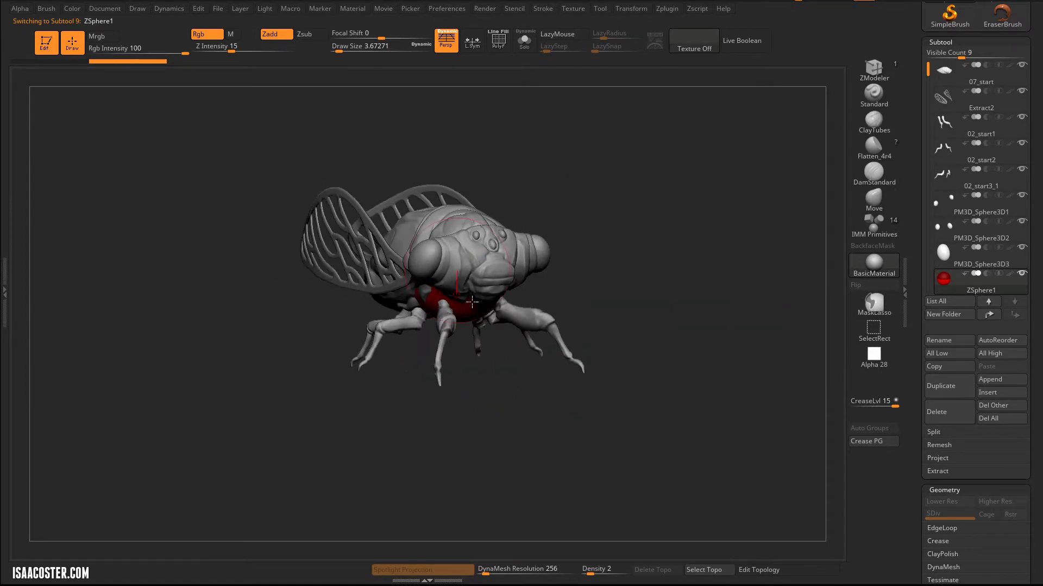
pyautogui.moveTo(647, 280)
pyautogui.mouseDown()
pyautogui.moveTo(649, 270)
pyautogui.moveTo(555, 297)
pyautogui.mouseUp()
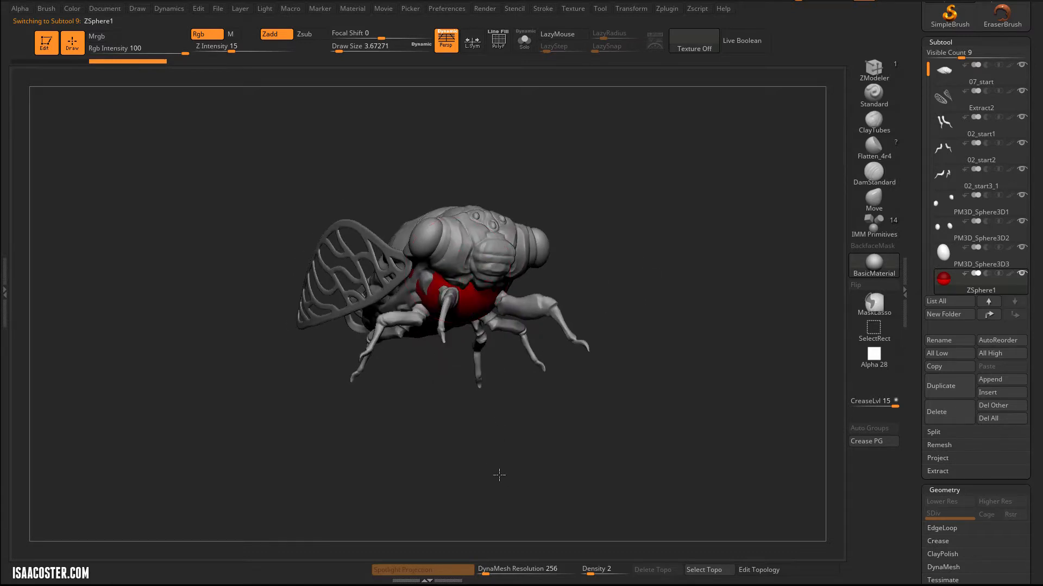
pyautogui.moveTo(498, 475); pyautogui.dragTo(498, 474)
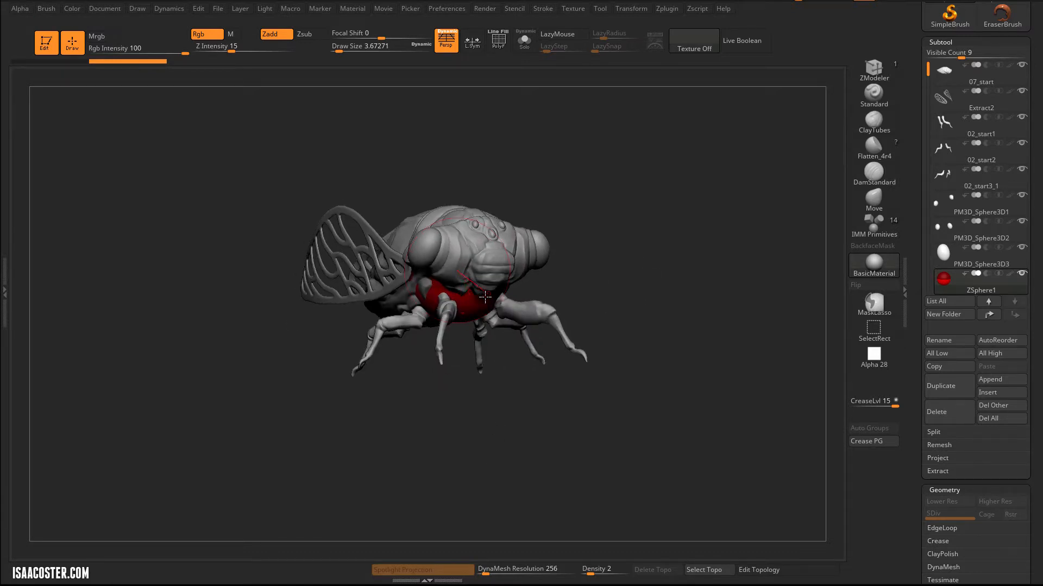
pyautogui.press('w')
pyautogui.moveTo(485, 297); pyautogui.dragTo(475, 498)
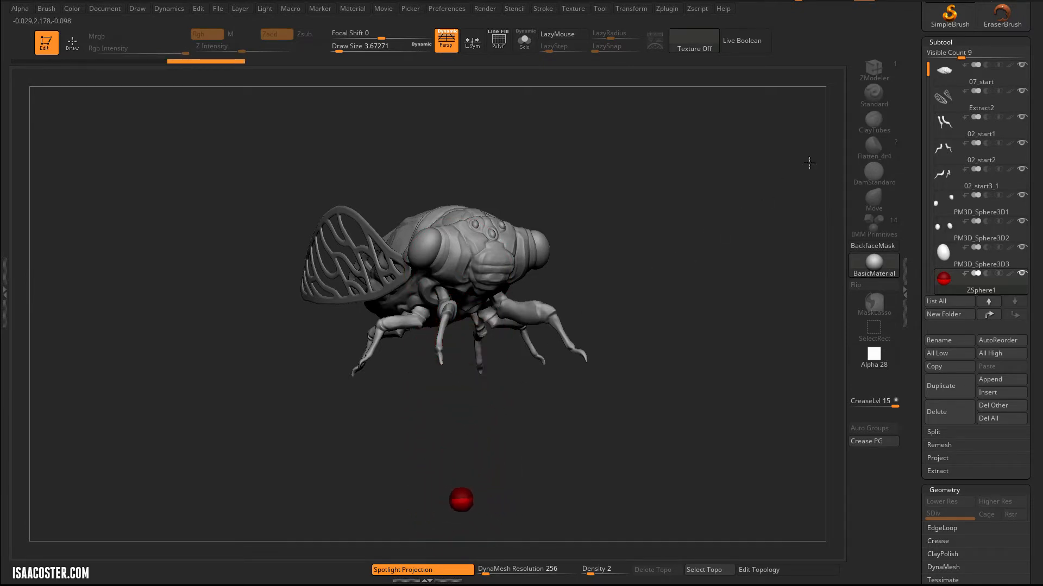
pyautogui.keyDown('alt'); pyautogui.moveTo(680, 335); pyautogui.dragTo(525, 362); pyautogui.keyUp('alt')
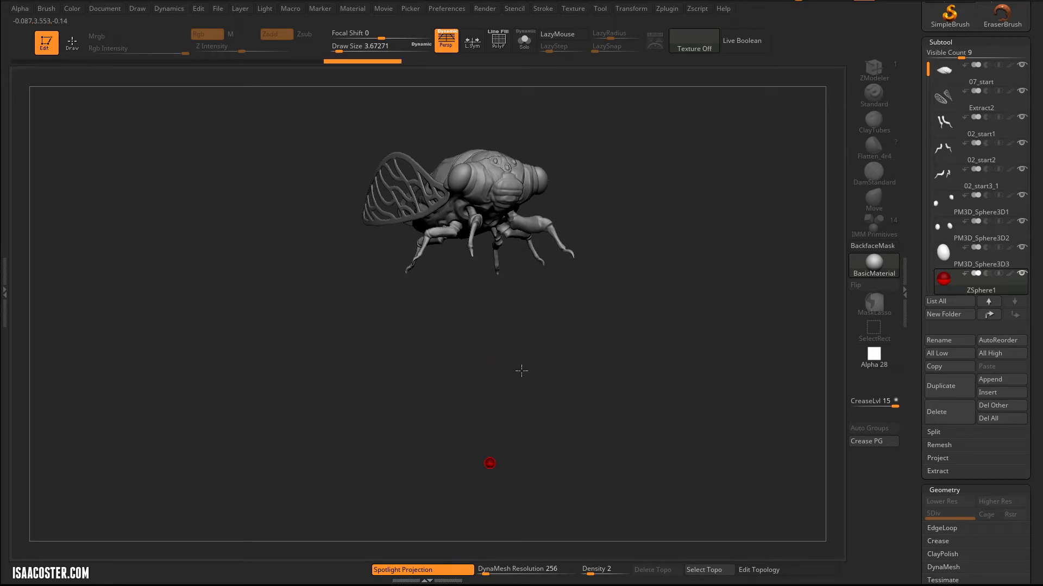
pyautogui.moveTo(490, 452)
pyautogui.keyDown('ctrl'); pyautogui.mouseDown(button='right')
pyautogui.moveTo(534, 457)
pyautogui.moveTo(507, 312)
pyautogui.mouseUp(button='right'); pyautogui.keyUp('ctrl')
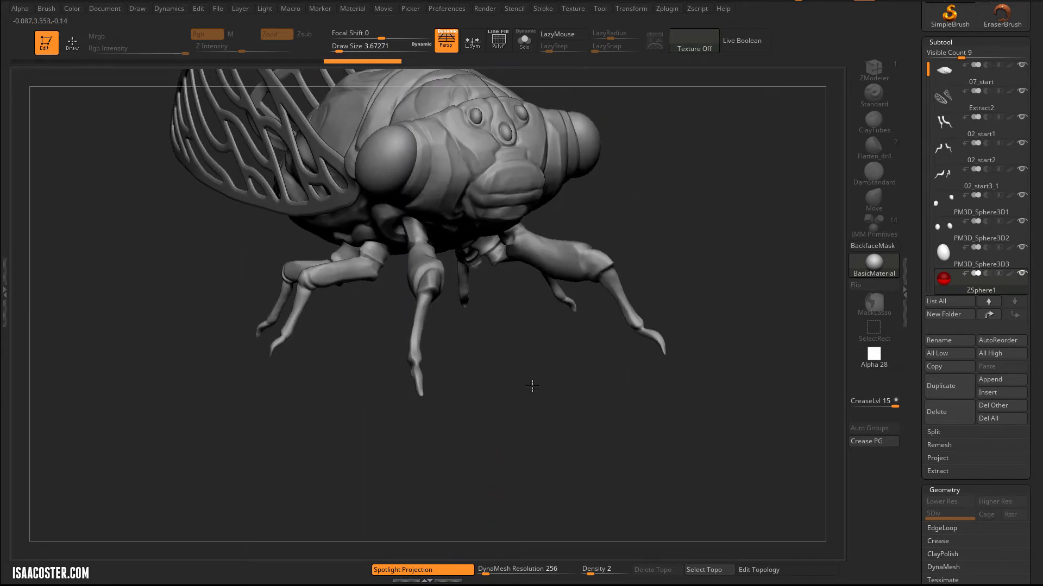
pyautogui.moveTo(520, 462)
pyautogui.mouseDown(button='right')
pyautogui.moveTo(676, 337)
pyautogui.moveTo(668, 321)
pyautogui.moveTo(686, 312)
pyautogui.moveTo(738, 225)
pyautogui.moveTo(709, 343)
pyautogui.mouseUp(button='right')
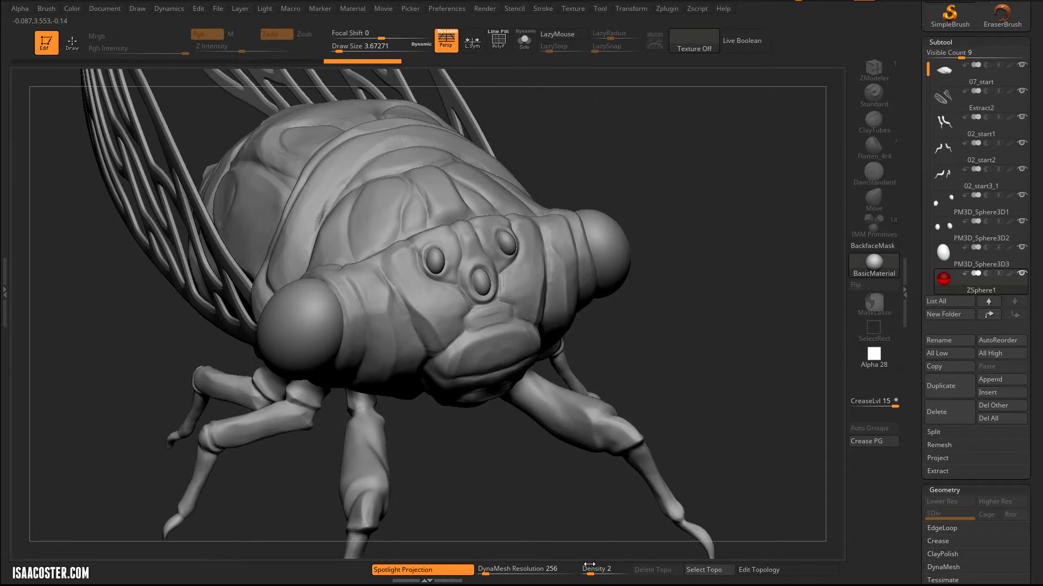
# Set the ZSphere's Density to 1 and DynaMesh Resolution to 0, then frame the cicada head.
pyautogui.moveTo(590, 570); pyautogui.dragTo(582, 569)
pyautogui.moveTo(484, 570); pyautogui.dragTo(478, 569)
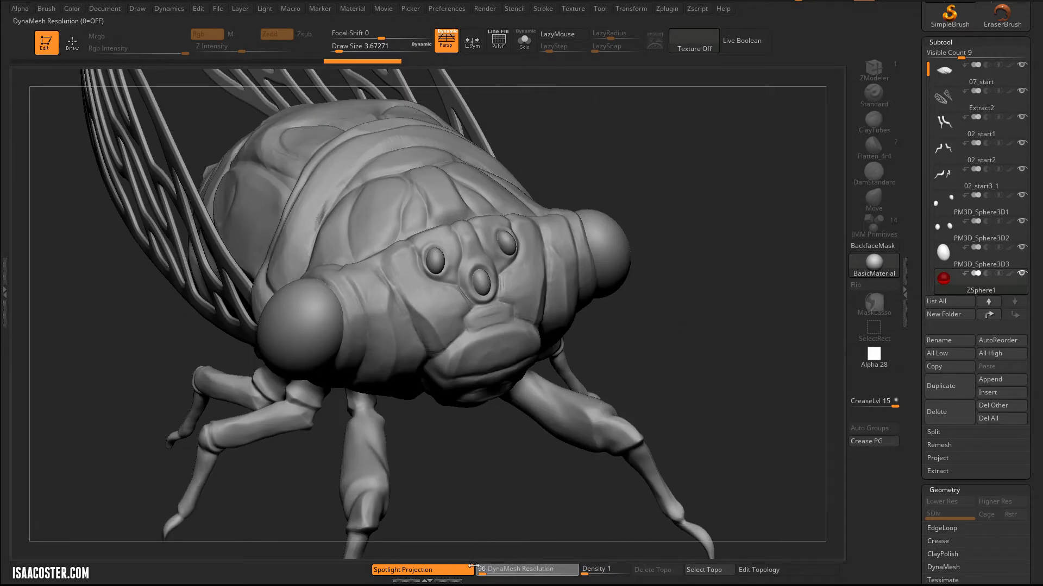
pyautogui.moveTo(692, 371)
pyautogui.mouseDown(button='right')
pyautogui.moveTo(694, 344)
pyautogui.moveTo(709, 431)
pyautogui.moveTo(570, 392)
pyautogui.moveTo(489, 384)
pyautogui.moveTo(355, 394)
pyautogui.mouseUp(button='right')
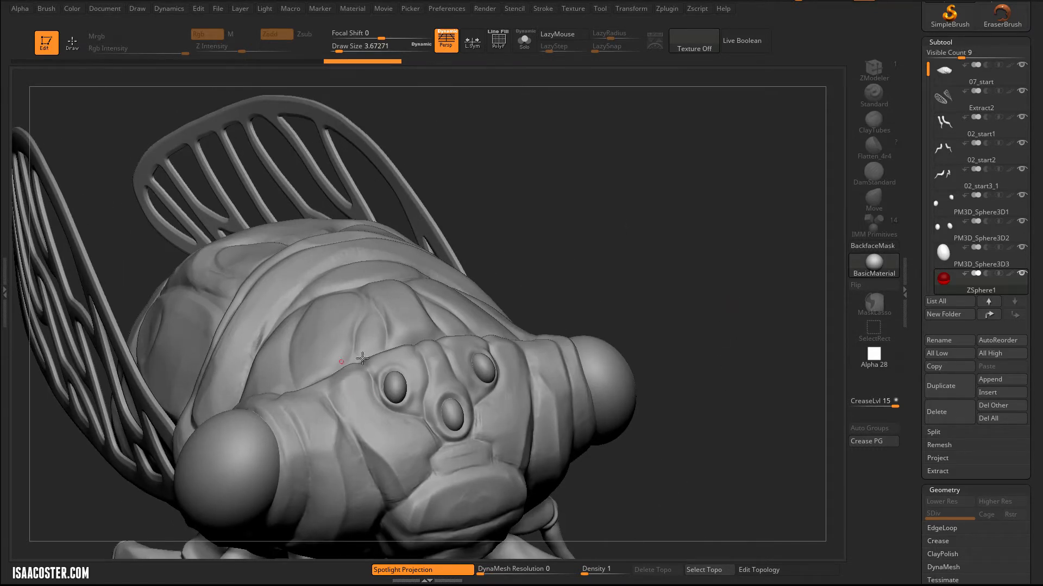
pyautogui.moveTo(518, 459)
pyautogui.mouseDown(button='right')
pyautogui.moveTo(644, 432)
pyautogui.moveTo(684, 456)
pyautogui.moveTo(714, 315)
pyautogui.moveTo(476, 364)
pyautogui.mouseUp(button='right')
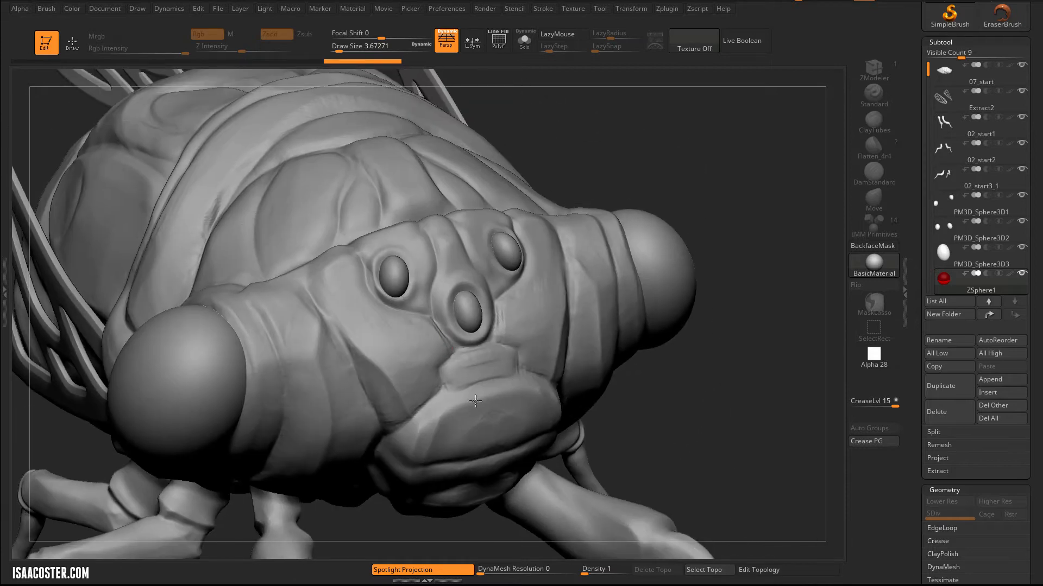
# Return to Draw mode and activate symmetry with X mirroring under Transform.
pyautogui.click(74, 40)
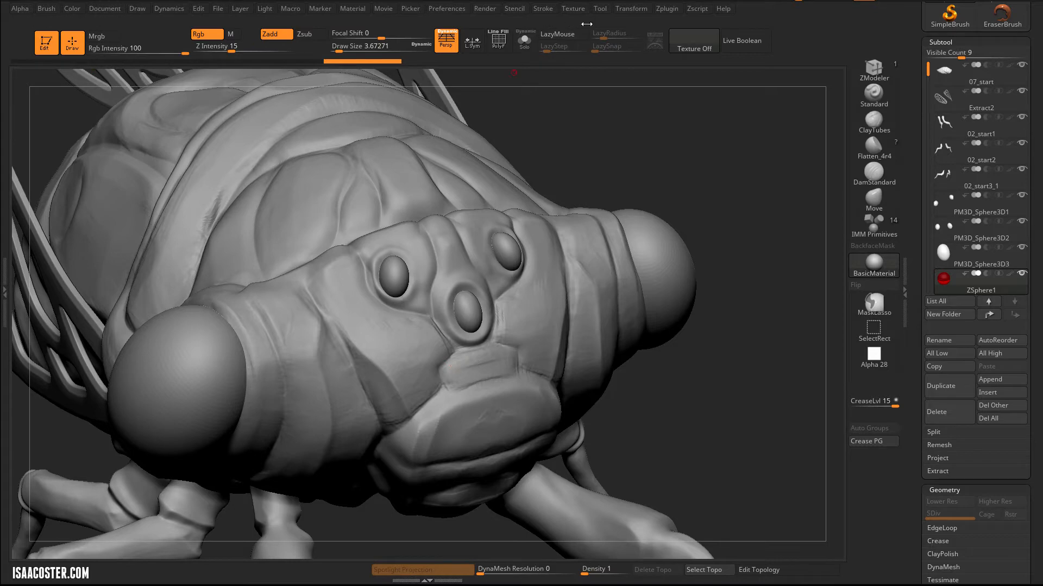
pyautogui.click(634, 12)
pyautogui.click(671, 320)
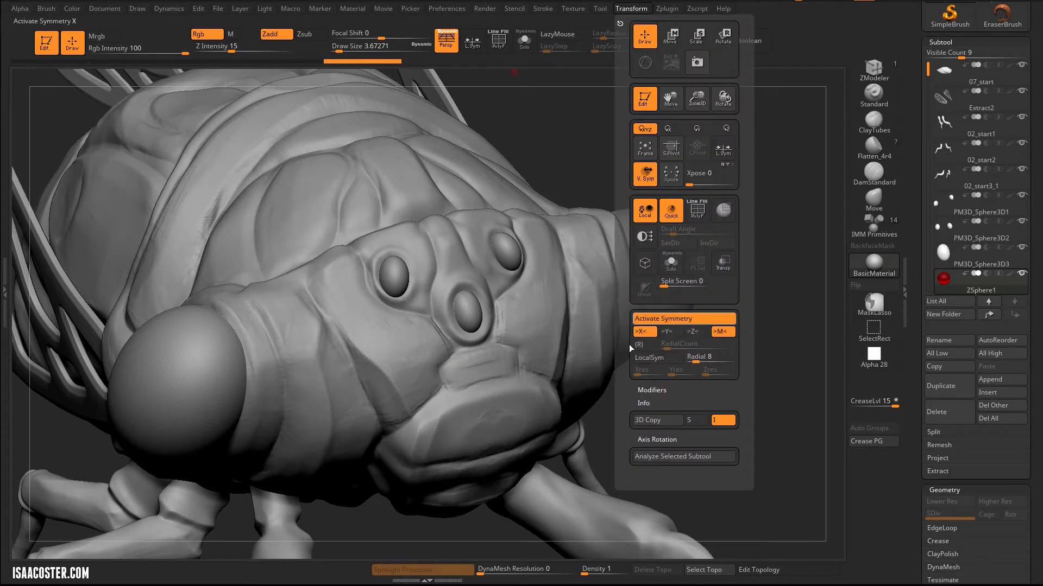
pyautogui.moveTo(449, 354)
pyautogui.mouseDown(button='right')
pyautogui.moveTo(430, 345)
pyautogui.moveTo(438, 336)
pyautogui.moveTo(430, 351)
pyautogui.mouseUp(button='right')
# Turn on Edit Topology and place the first points and edges across the face beside the nose and below the eyes.
pyautogui.click(770, 570)
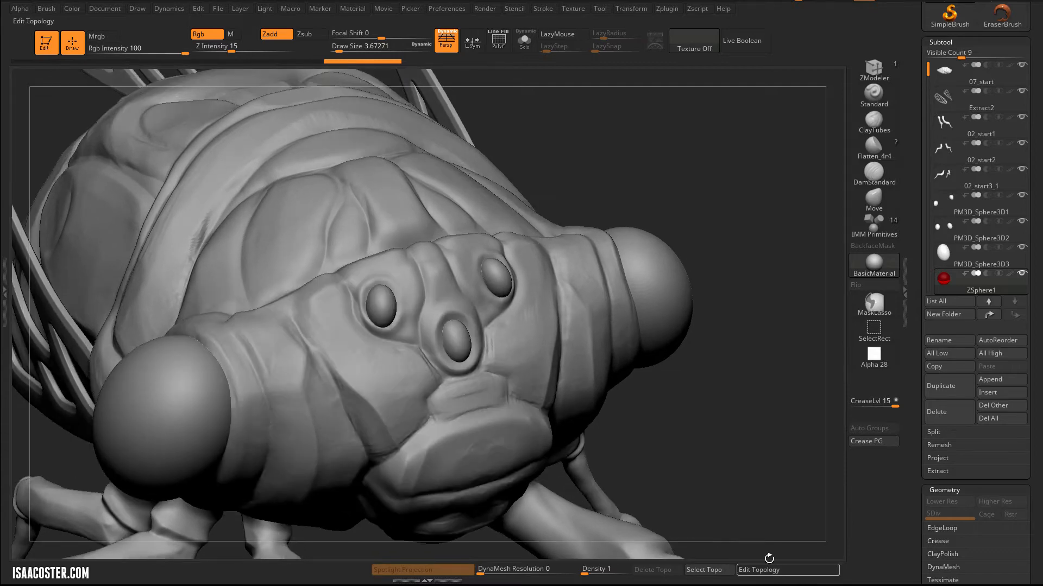
pyautogui.click(436, 373)
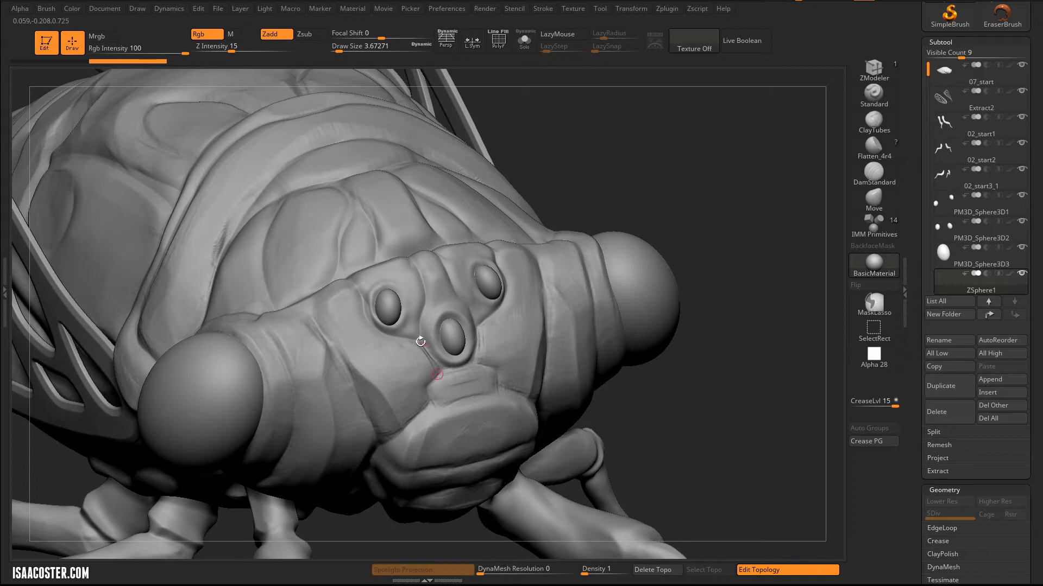
pyautogui.click(419, 343)
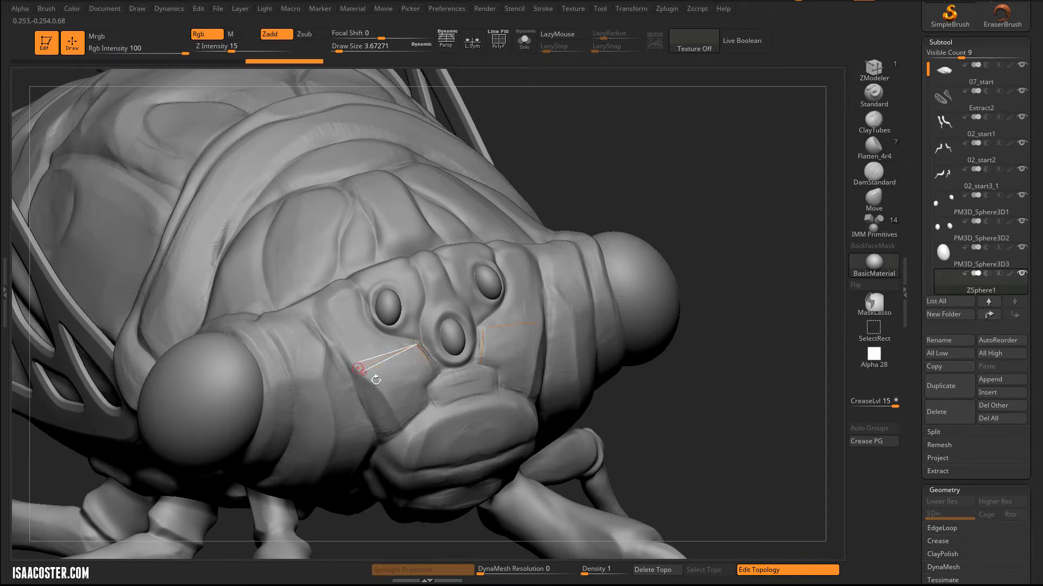
pyautogui.click(359, 373)
pyautogui.click(437, 374)
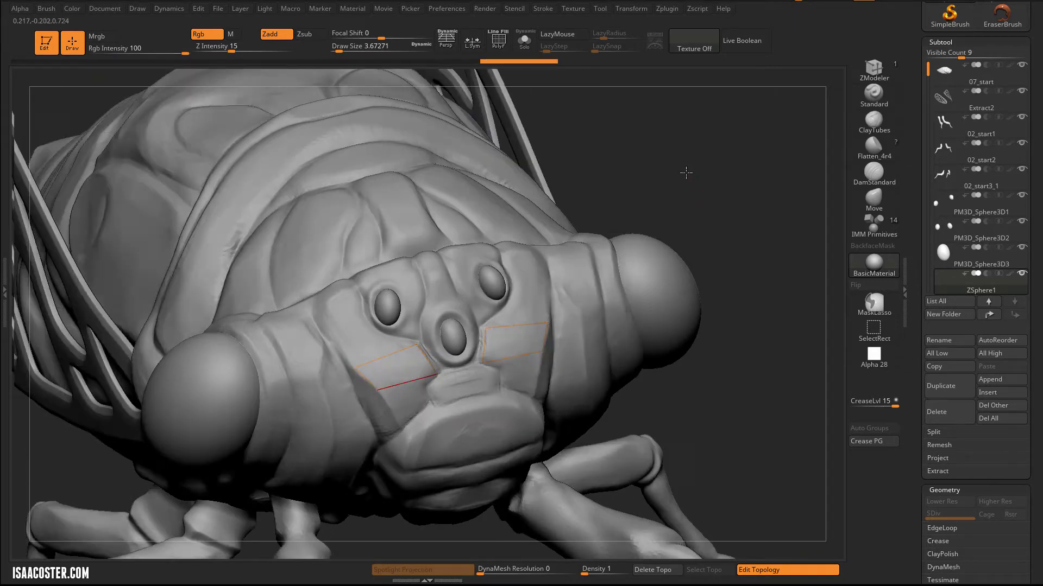
pyautogui.moveTo(697, 192); pyautogui.dragTo(701, 176, button='right')
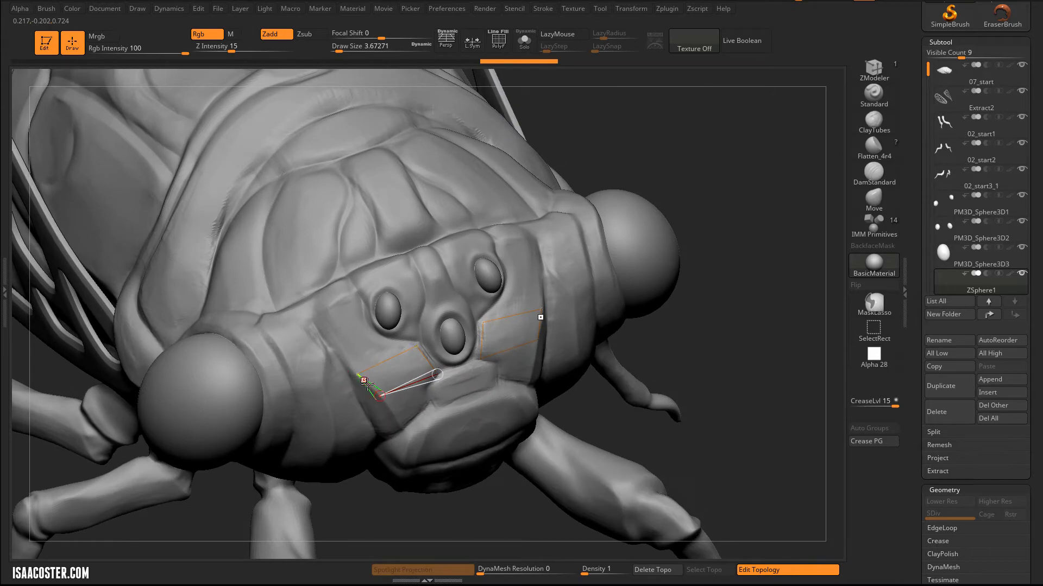
pyautogui.moveTo(727, 351); pyautogui.dragTo(709, 350, button='right')
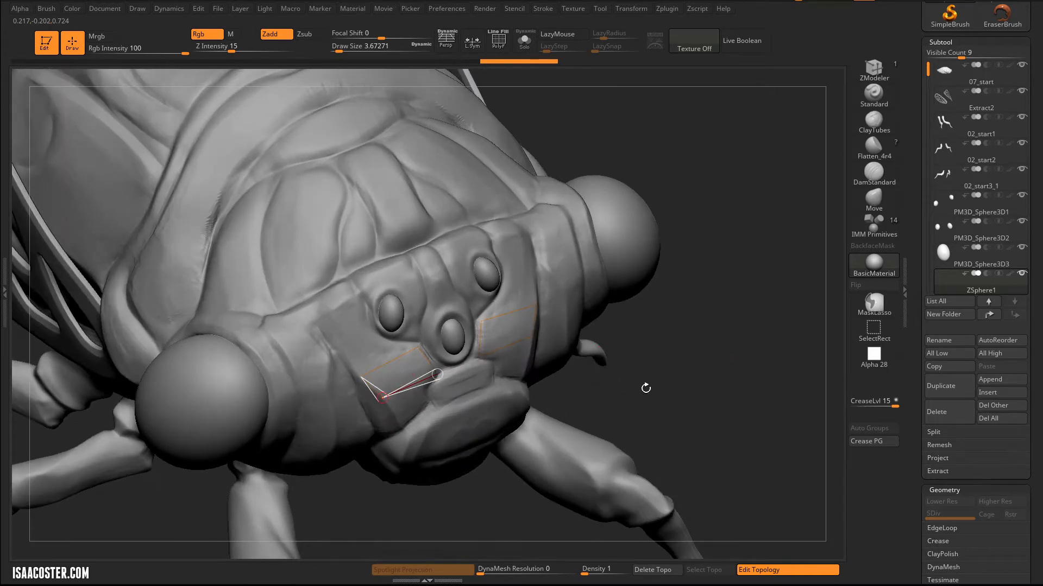
pyautogui.moveTo(647, 388); pyautogui.dragTo(570, 343, button='right')
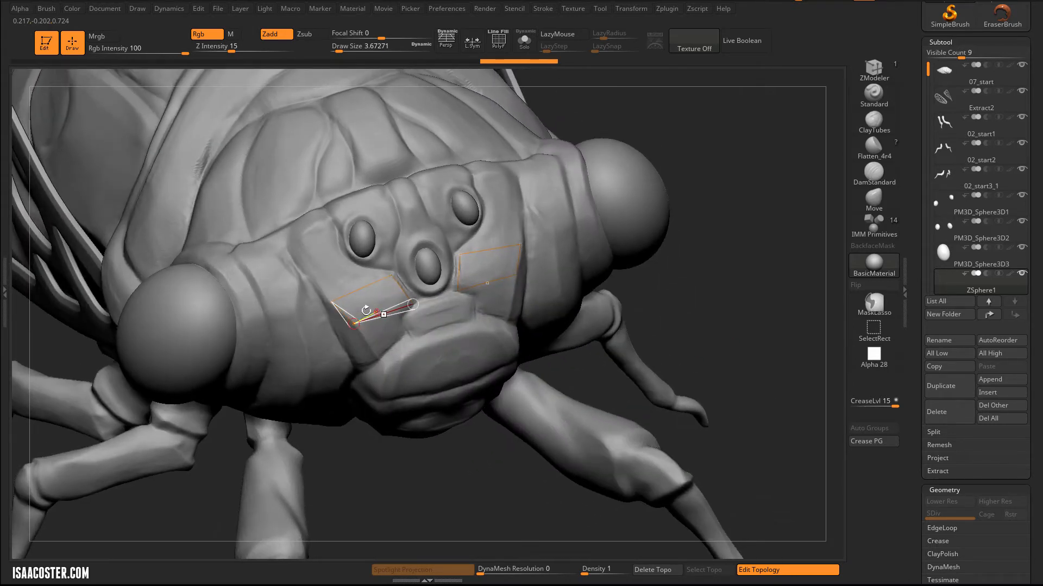
pyautogui.click(354, 322)
pyautogui.moveTo(489, 423)
pyautogui.mouseDown(button='right')
pyautogui.moveTo(454, 525)
pyautogui.moveTo(708, 212)
pyautogui.moveTo(620, 244)
pyautogui.mouseUp(button='right')
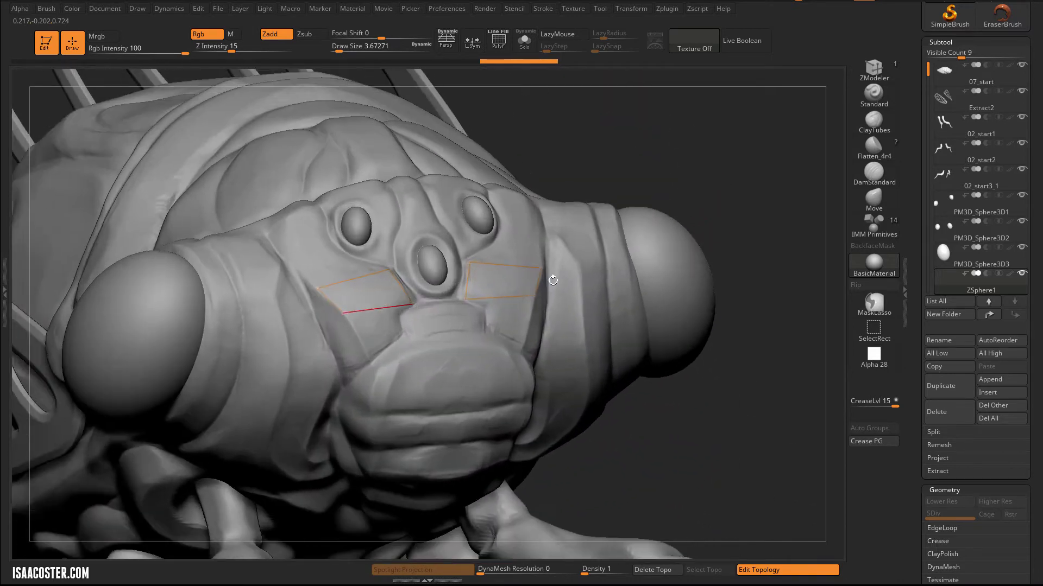
# Add topology edges across and down the left cheek next to the nose.
pyautogui.click(399, 330)
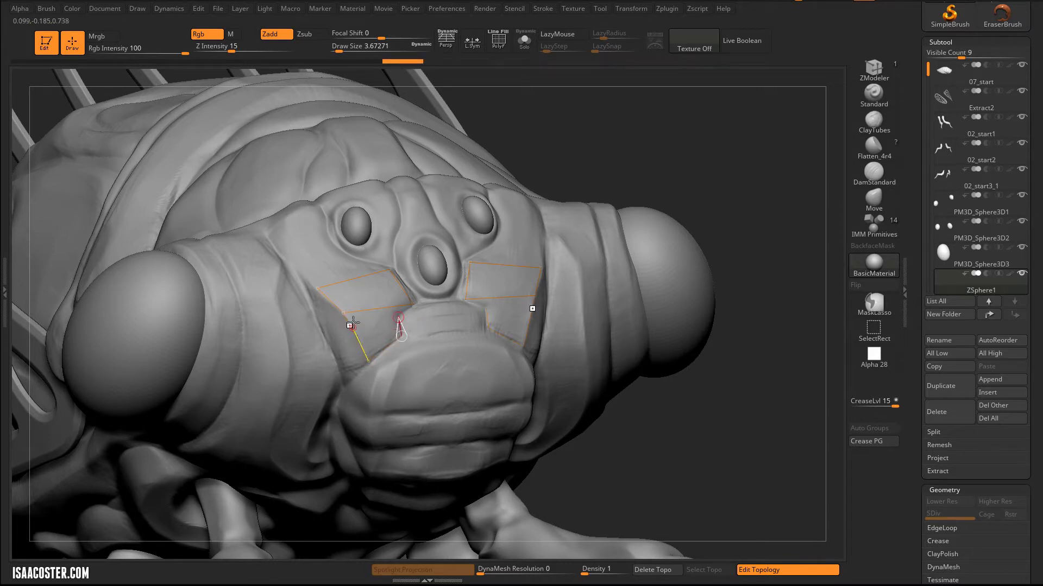
pyautogui.moveTo(345, 313); pyautogui.dragTo(398, 317)
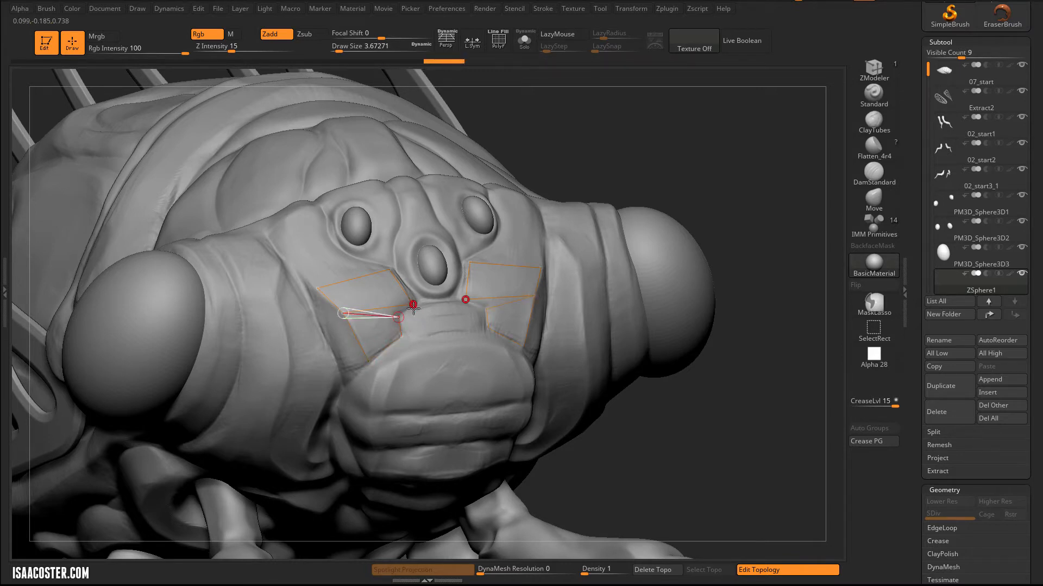
pyautogui.click(403, 289)
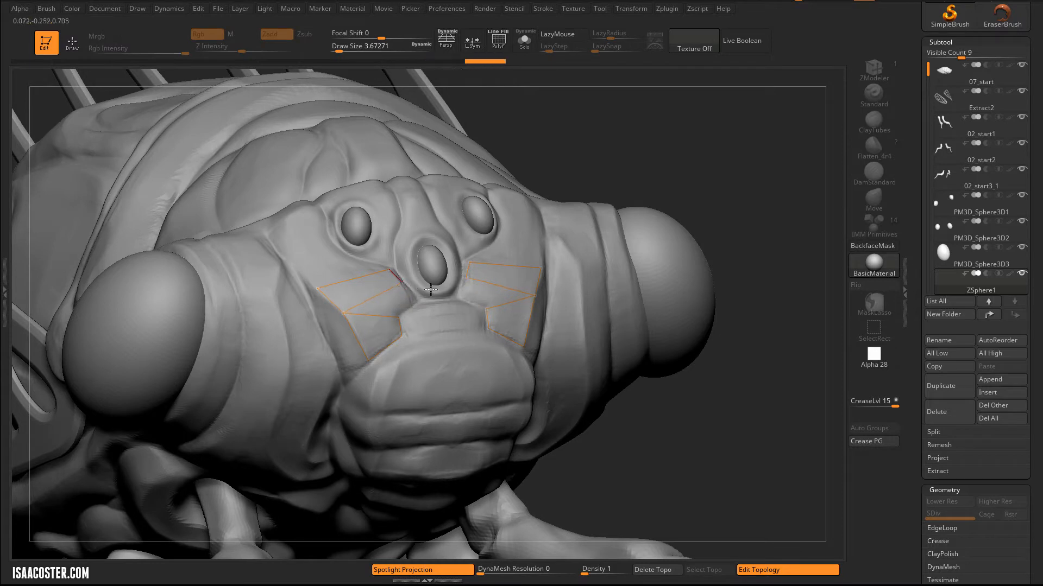
pyautogui.moveTo(393, 276); pyautogui.dragTo(403, 330)
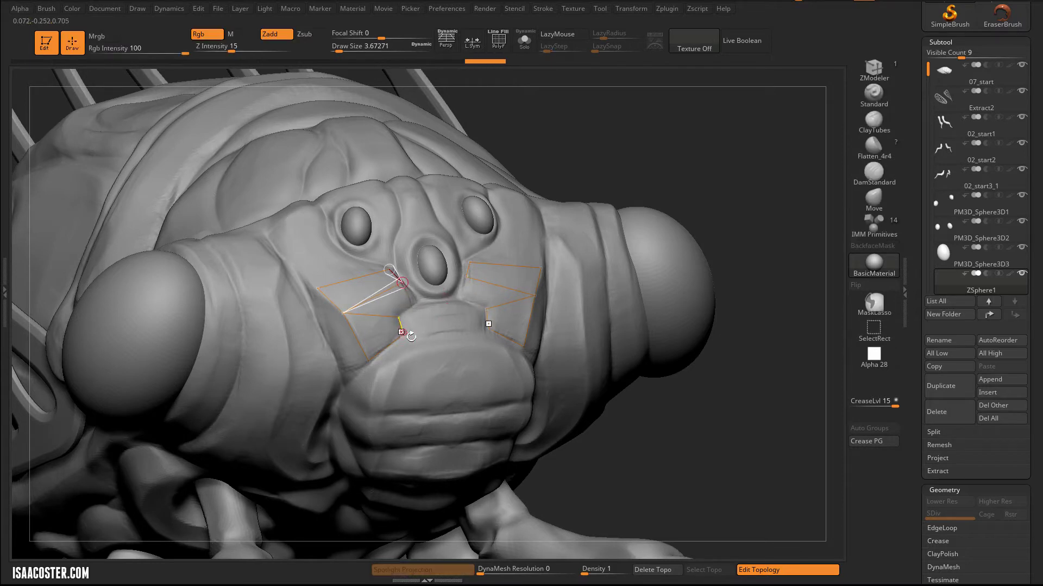
pyautogui.click(406, 298)
pyautogui.moveTo(404, 285); pyautogui.dragTo(399, 317)
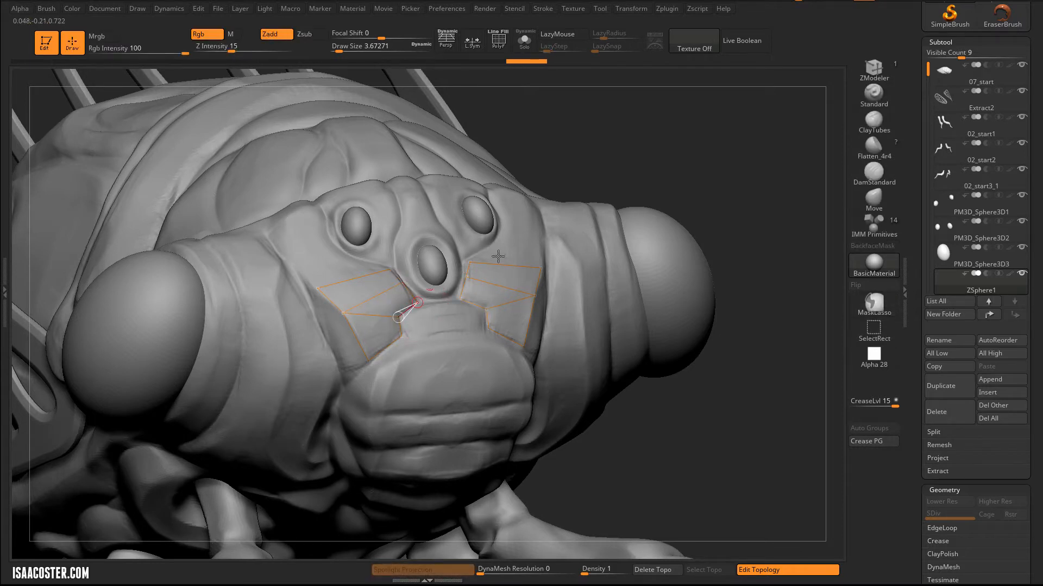
pyautogui.moveTo(741, 184); pyautogui.dragTo(732, 260, button='right')
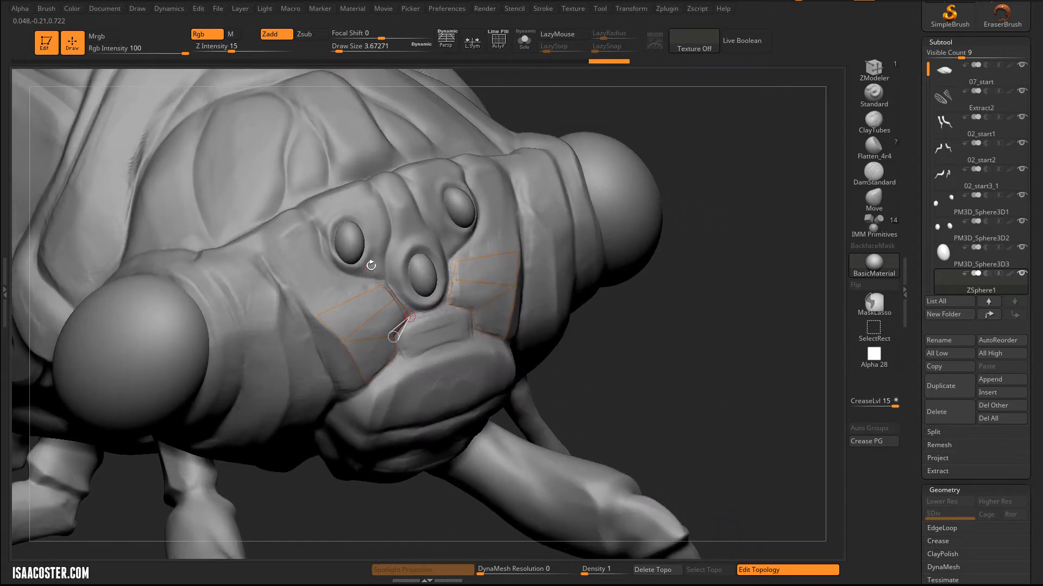
# Build quads across the left plate toward the middle and lower eye bumps.
pyautogui.moveTo(381, 287); pyautogui.dragTo(318, 315)
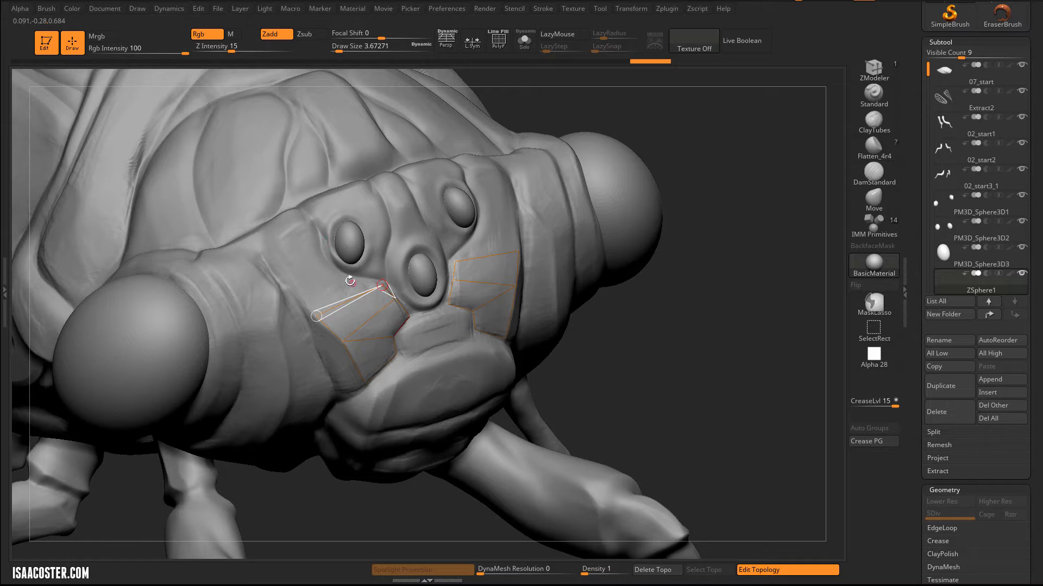
pyautogui.moveTo(315, 316); pyautogui.dragTo(355, 269)
pyautogui.moveTo(302, 305)
pyautogui.mouseDown()
pyautogui.moveTo(316, 316)
pyautogui.moveTo(350, 281)
pyautogui.mouseUp()
pyautogui.moveTo(301, 303)
pyautogui.mouseDown()
pyautogui.moveTo(350, 280)
pyautogui.moveTo(326, 268)
pyautogui.mouseUp()
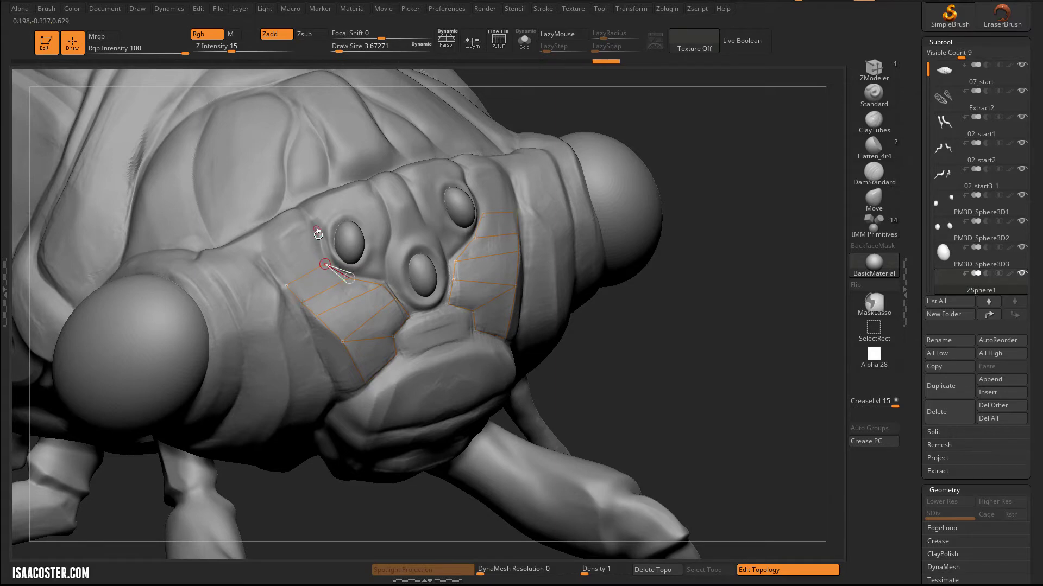
pyautogui.moveTo(736, 326); pyautogui.dragTo(701, 237, button='right')
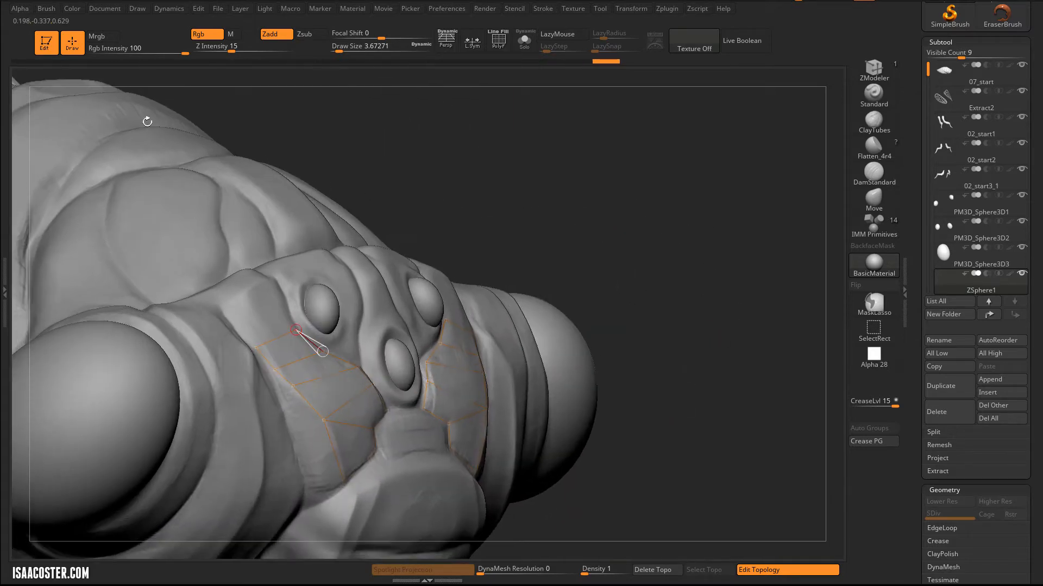
# Place and connect vertices to close quads at the left plate's upper corner beside the eye.
pyautogui.click(69, 9)
pyautogui.click(101, 115)
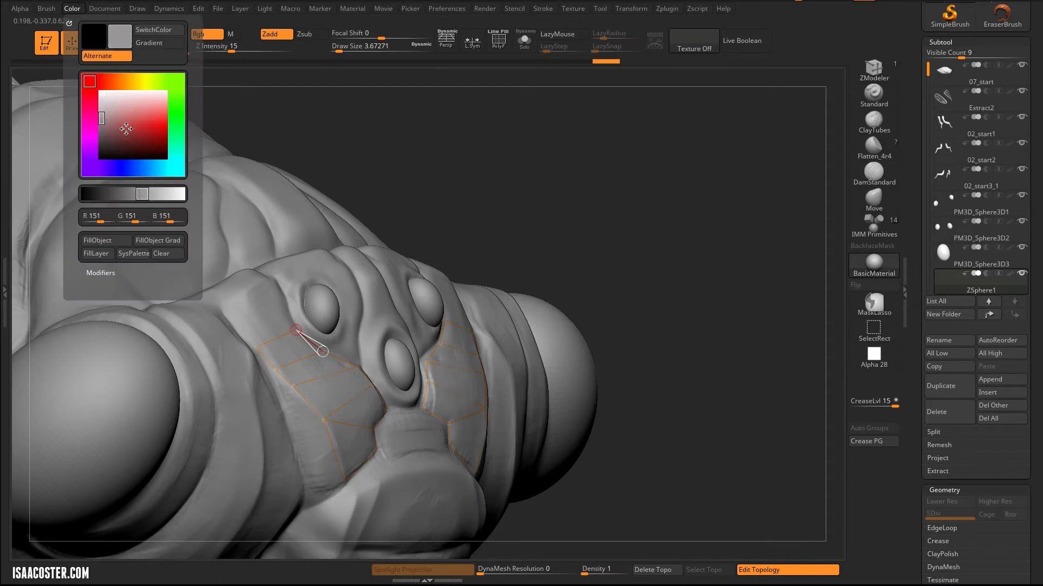
pyautogui.moveTo(408, 211); pyautogui.dragTo(279, 314, button='right')
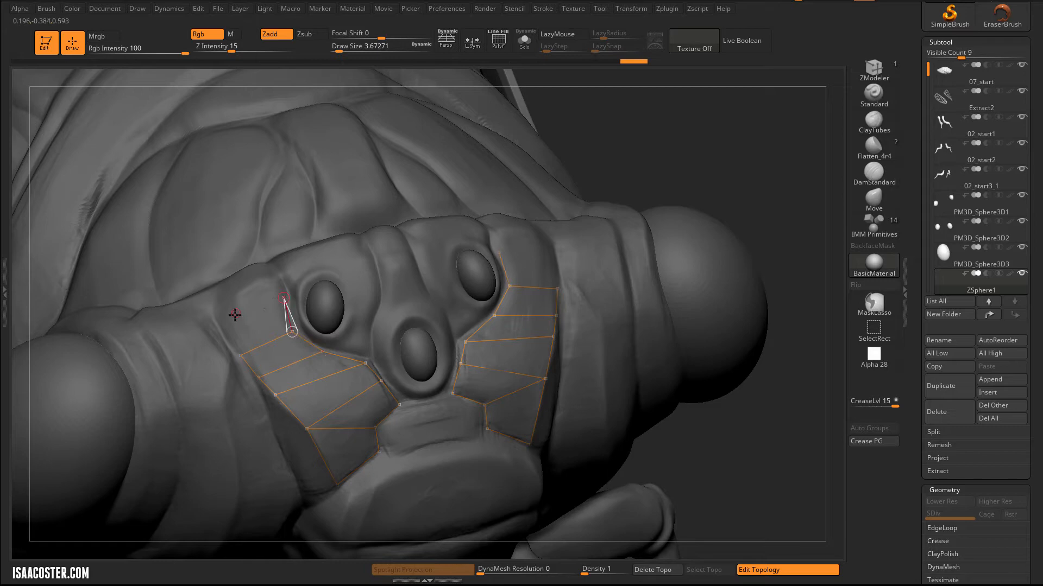
pyautogui.click(284, 298)
pyautogui.click(236, 308)
pyautogui.click(242, 356)
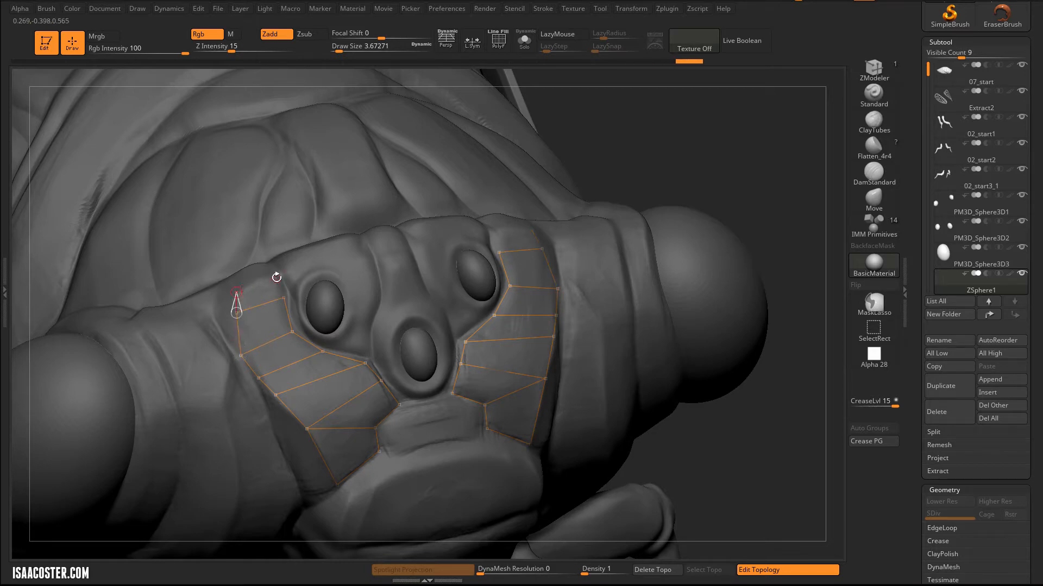
pyautogui.moveTo(684, 186); pyautogui.dragTo(302, 257, button='right')
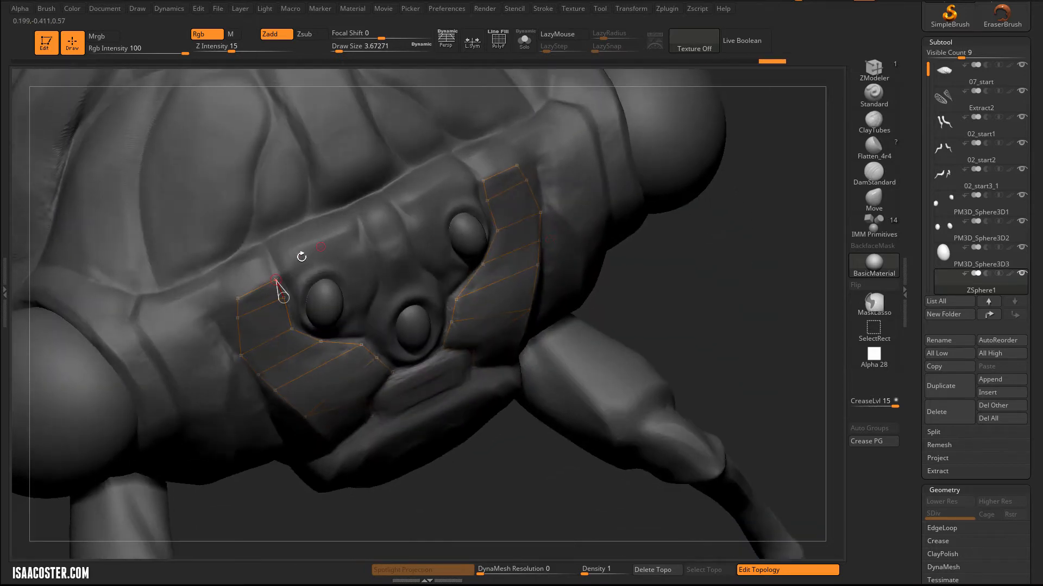
pyautogui.click(267, 258)
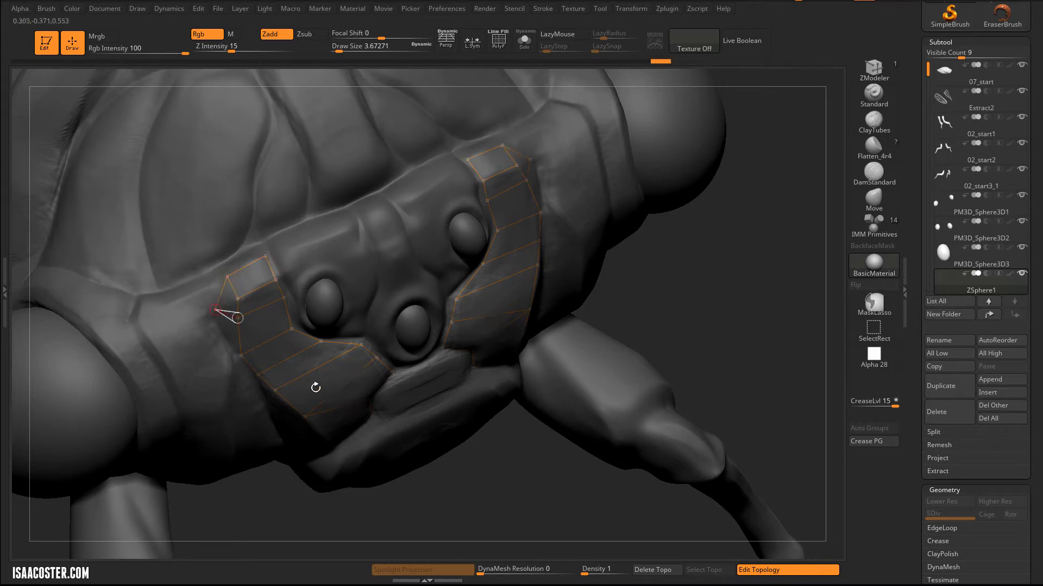
pyautogui.moveTo(312, 389); pyautogui.dragTo(244, 351, button='right')
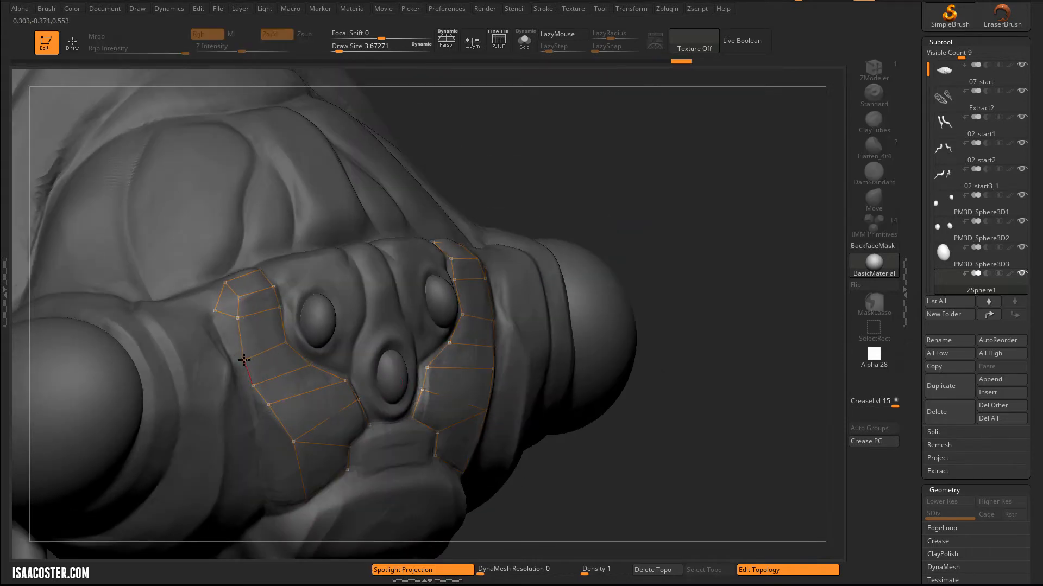
pyautogui.click(247, 365)
# Extend a chain of edges down the left plate's outer border.
pyautogui.press('q')
pyautogui.click(213, 312)
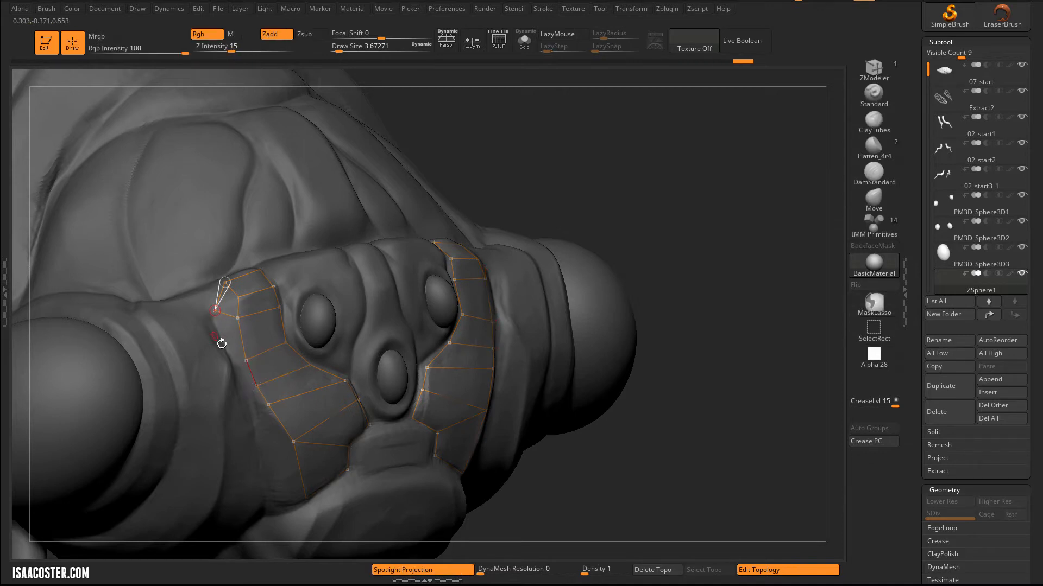
pyautogui.click(245, 359)
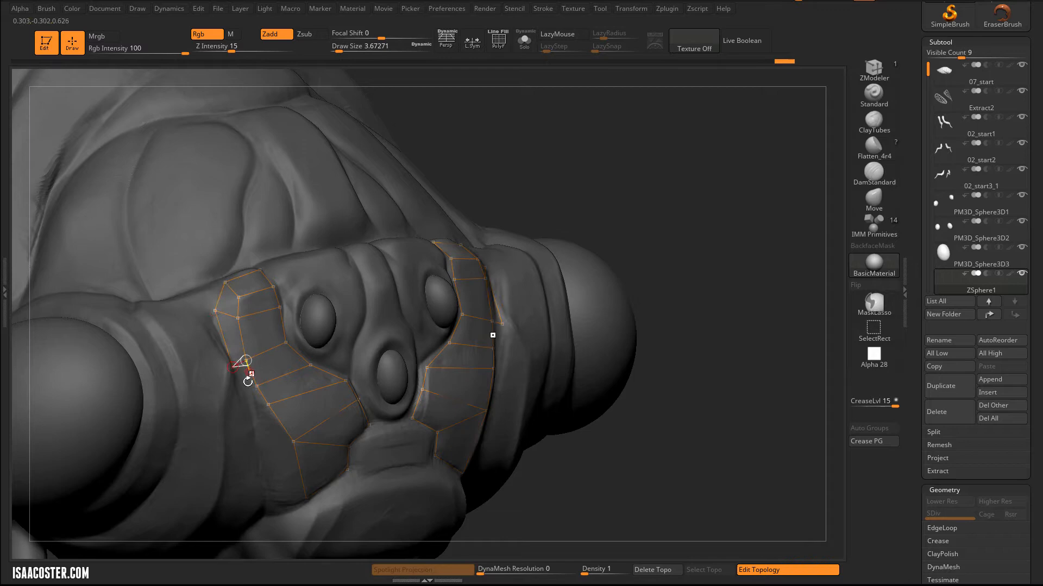
pyautogui.click(268, 404)
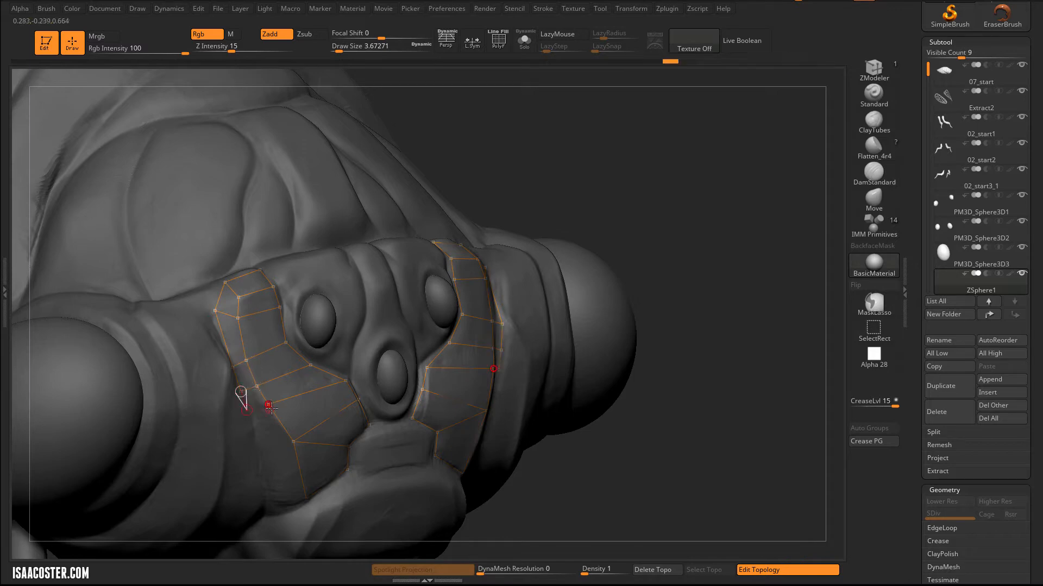
pyautogui.moveTo(577, 453); pyautogui.dragTo(353, 331)
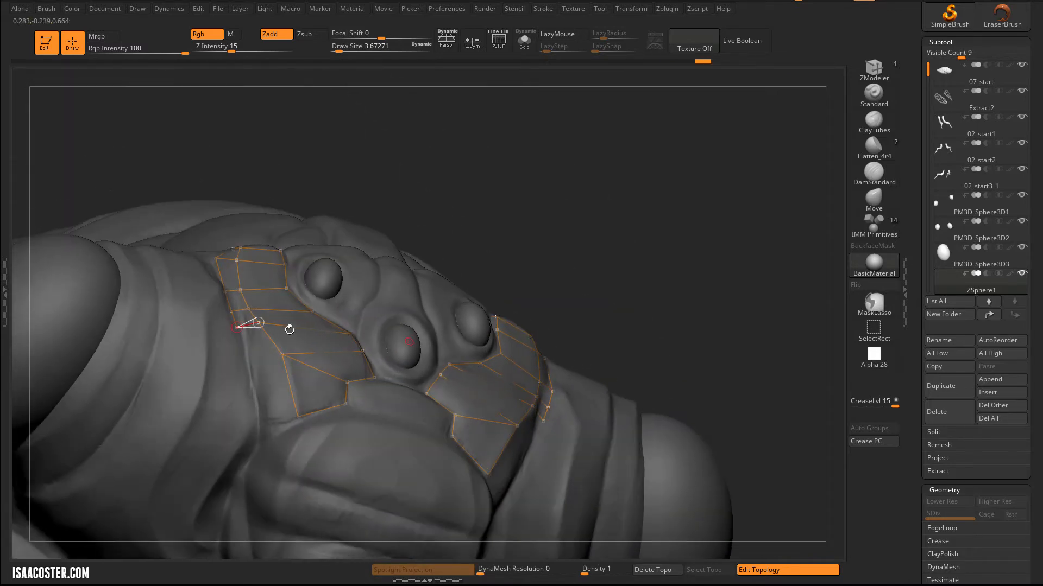
# In topology move mode, drag the vertices above the left eye so the plate's corner fits the eye.
pyautogui.click(254, 362)
pyautogui.moveTo(657, 211); pyautogui.dragTo(622, 272)
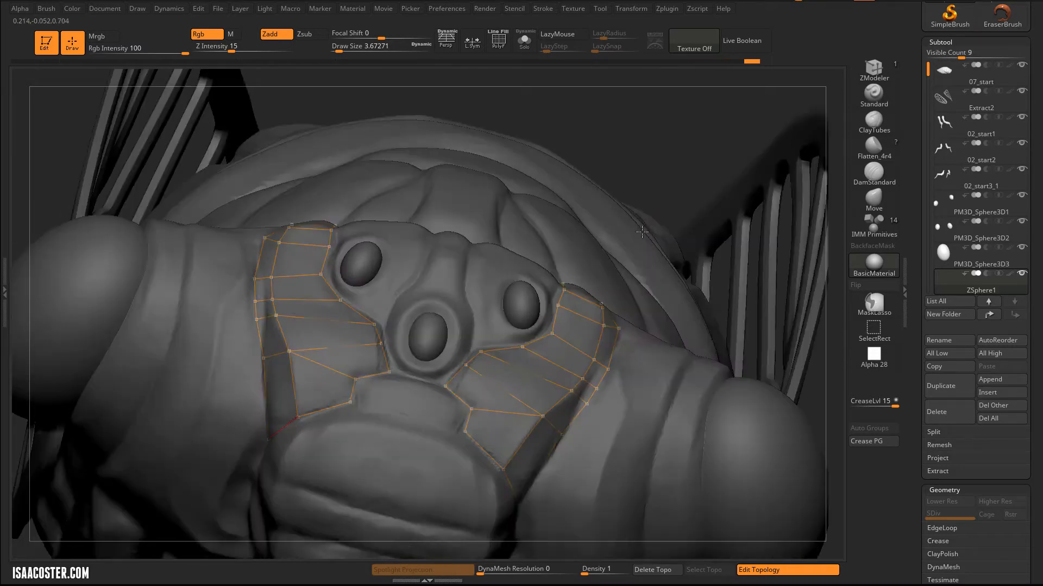
pyautogui.press('w')
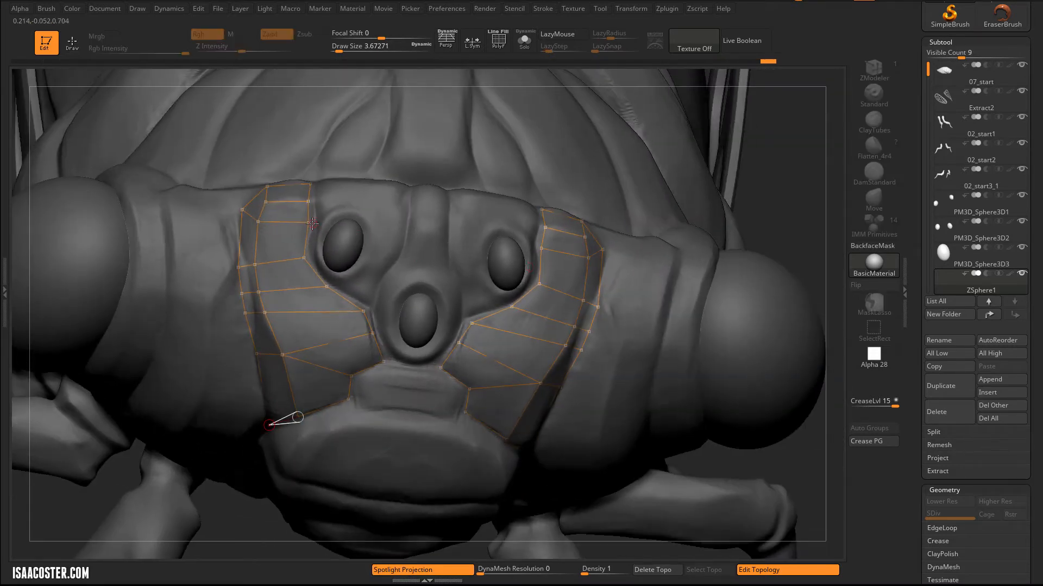
pyautogui.click(310, 216)
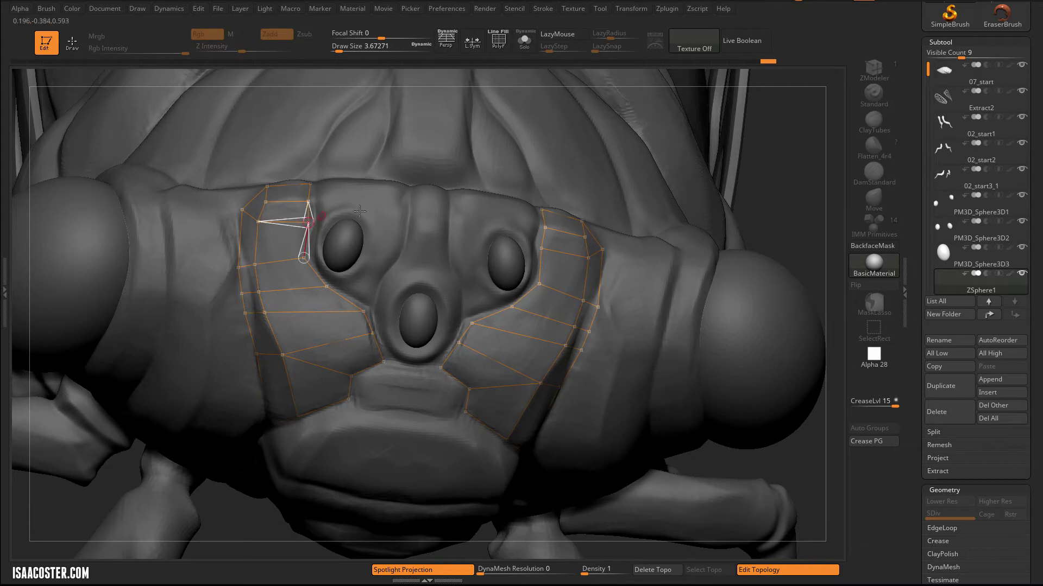
pyautogui.moveTo(309, 213); pyautogui.dragTo(305, 218)
pyautogui.click(312, 221)
pyautogui.click(308, 205)
pyautogui.moveTo(312, 201); pyautogui.dragTo(312, 220)
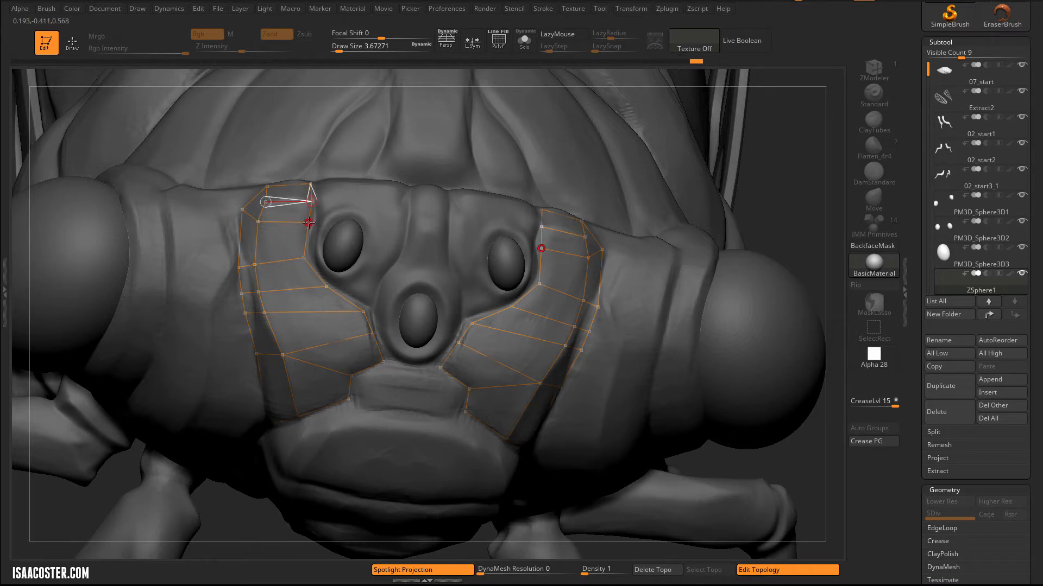
pyautogui.click(304, 257)
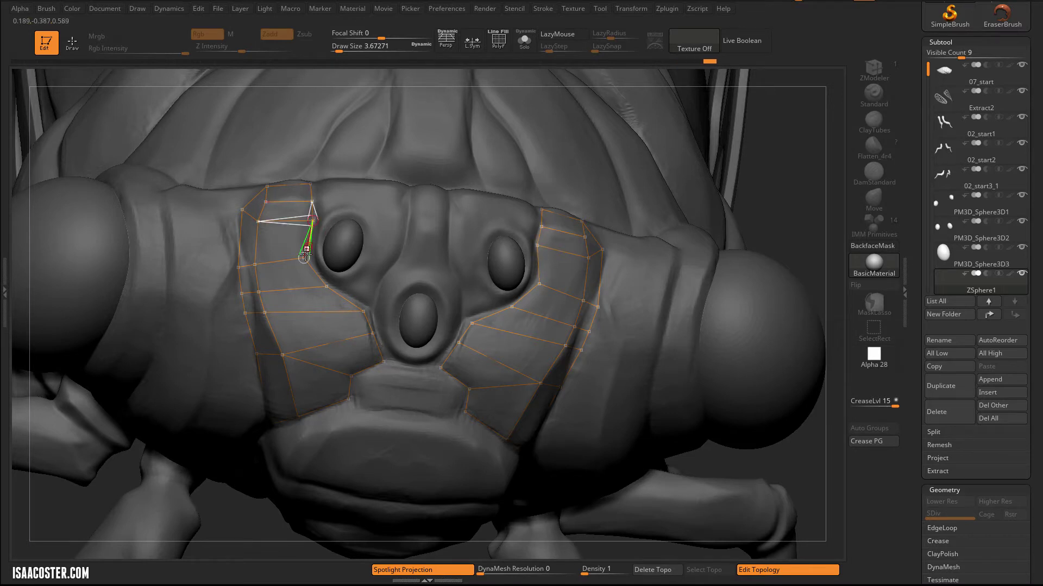
pyautogui.click(261, 267)
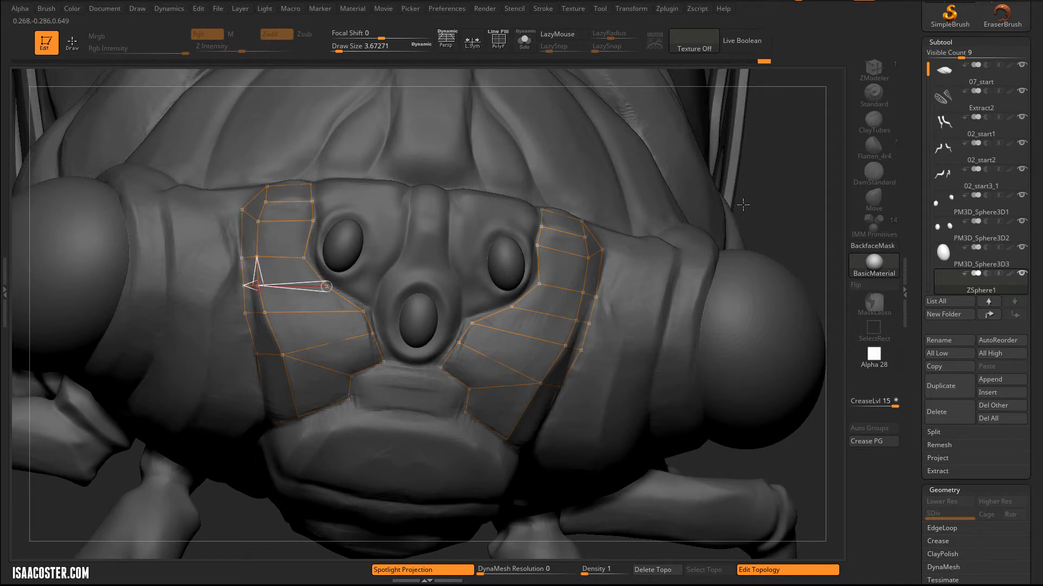
pyautogui.moveTo(782, 204)
pyautogui.mouseDown()
pyautogui.moveTo(747, 140)
pyautogui.moveTo(765, 262)
pyautogui.moveTo(346, 246)
pyautogui.mouseUp()
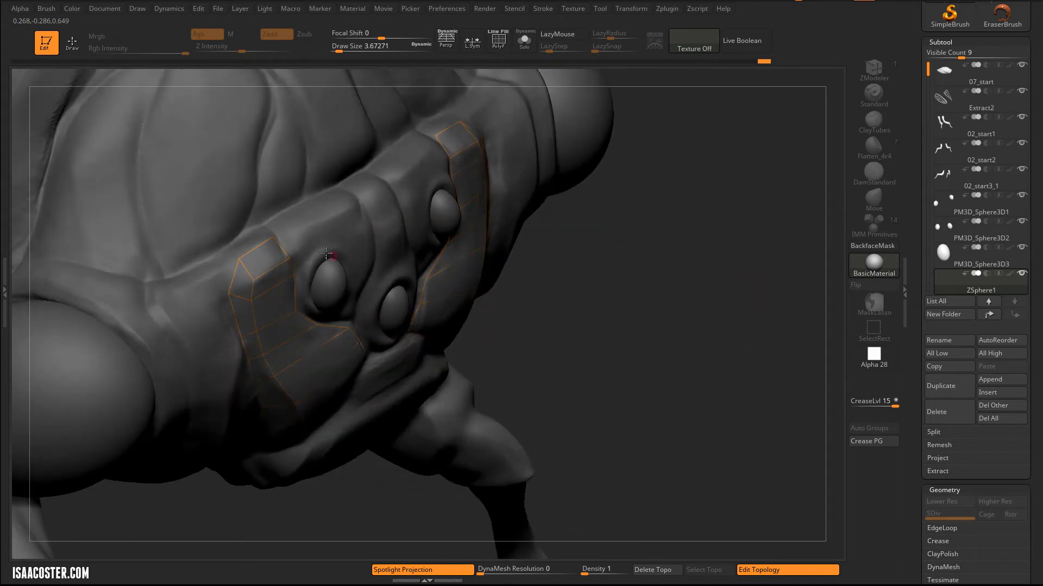
# Draw edges forming a triangle and quad row along the left plate's top corner.
pyautogui.press('q')
pyautogui.click(239, 259)
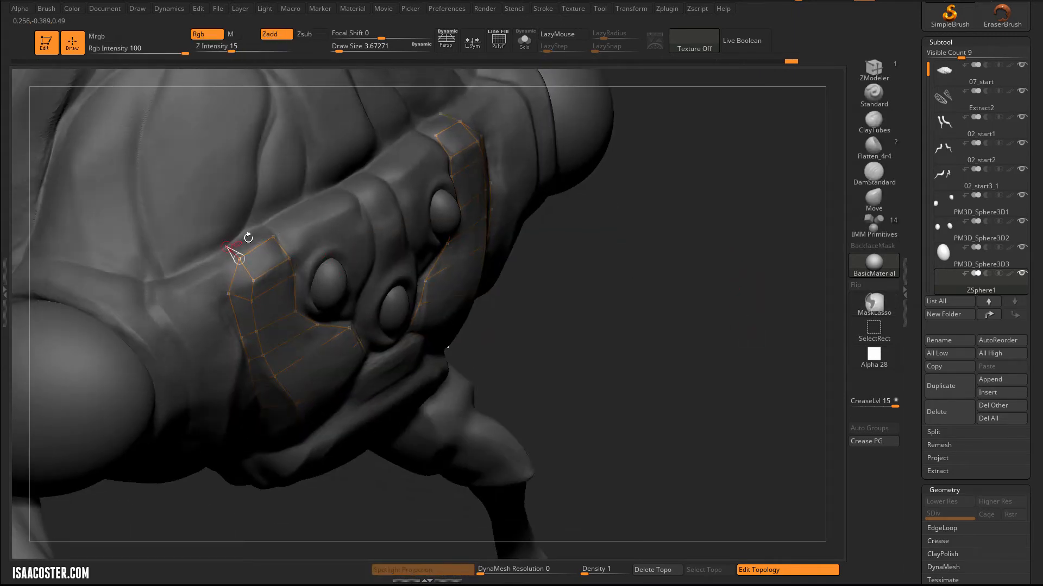
pyautogui.click(262, 224)
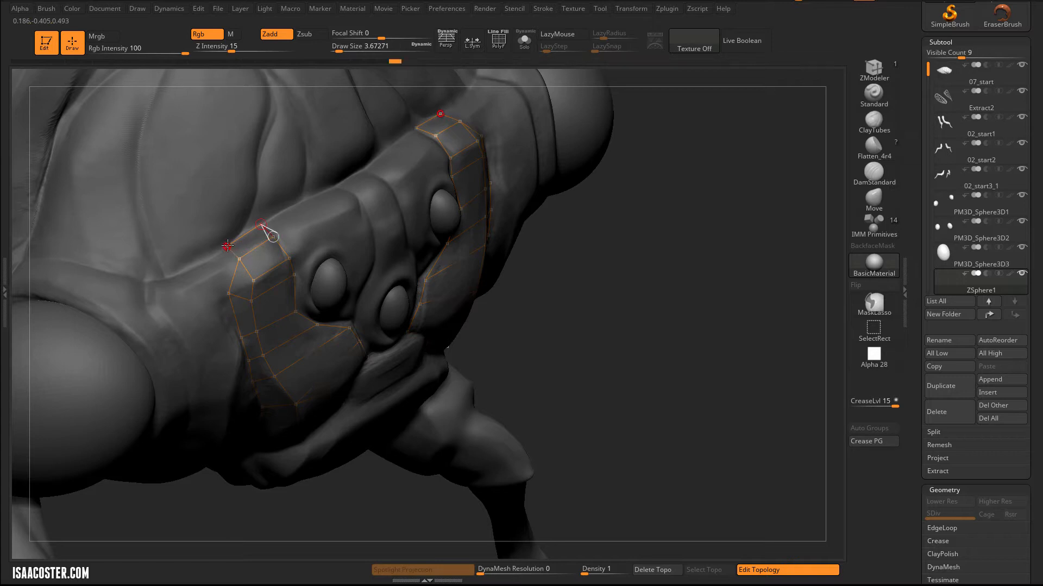
pyautogui.press('alt')
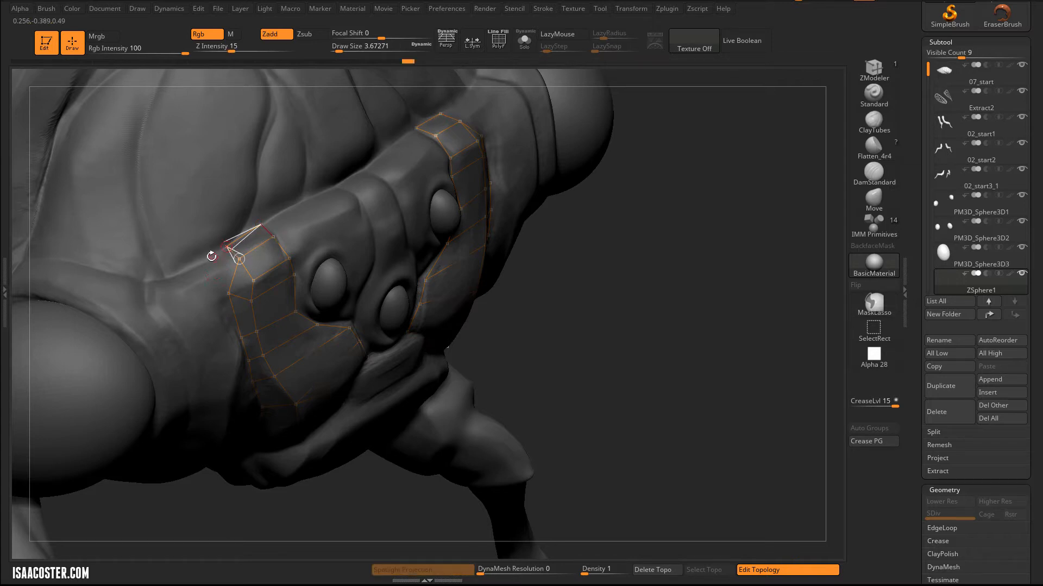
pyautogui.click(214, 258)
pyautogui.moveTo(293, 271)
pyautogui.mouseDown(button='right')
pyautogui.moveTo(505, 270)
pyautogui.moveTo(474, 229)
pyautogui.mouseUp(button='right')
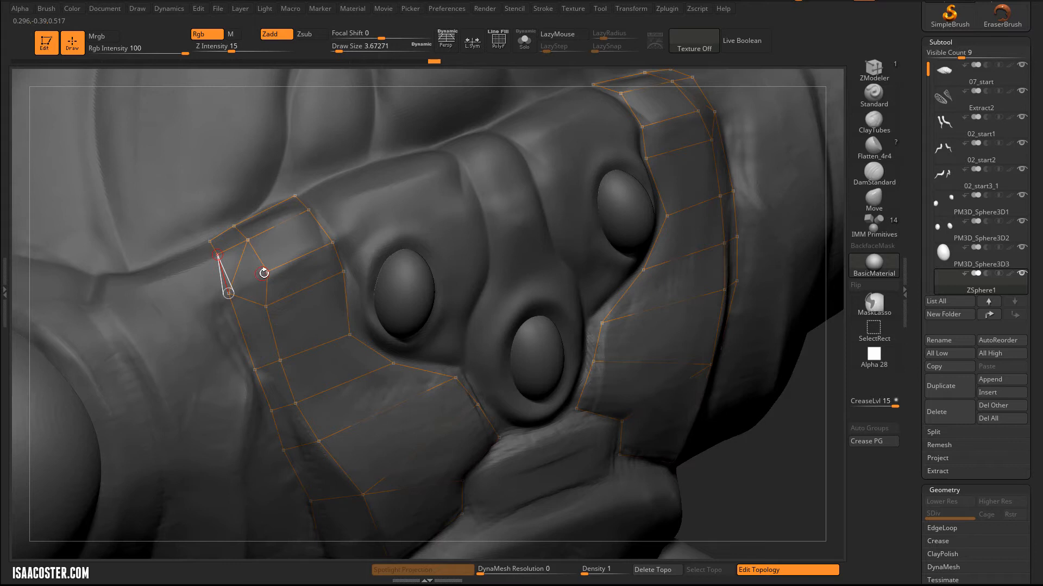
# Add vertices and an edge down the left plate's inner side, undoing an unfinished edge near the eye.
pyautogui.click(246, 241)
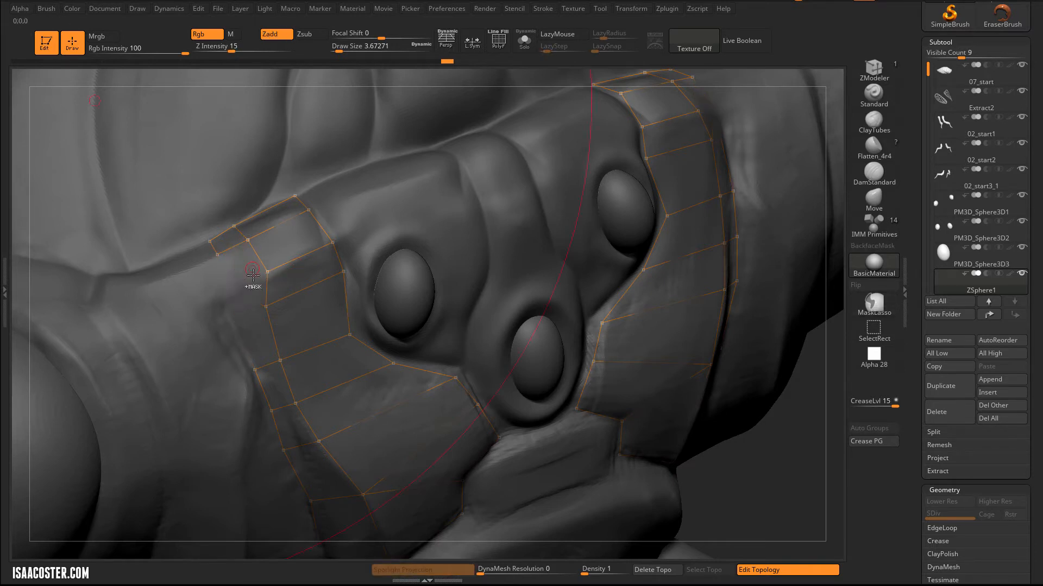
pyautogui.click(235, 313)
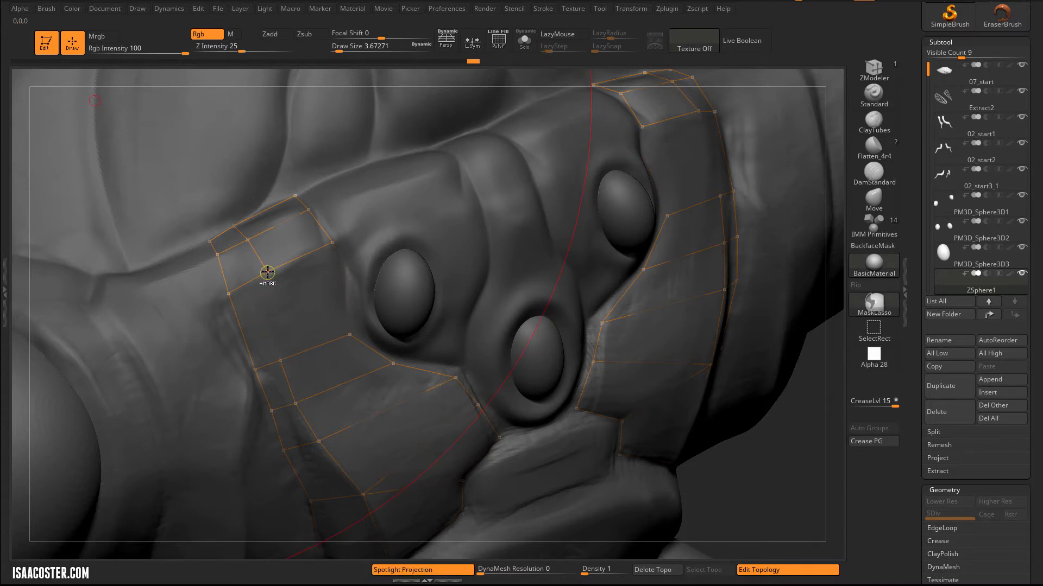
pyautogui.click(280, 359)
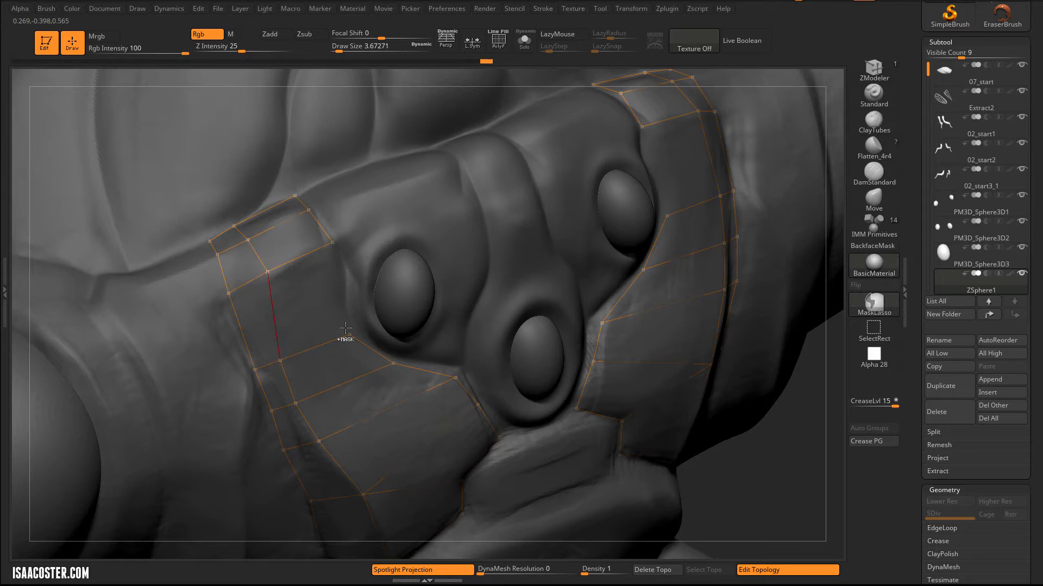
pyautogui.click(332, 241)
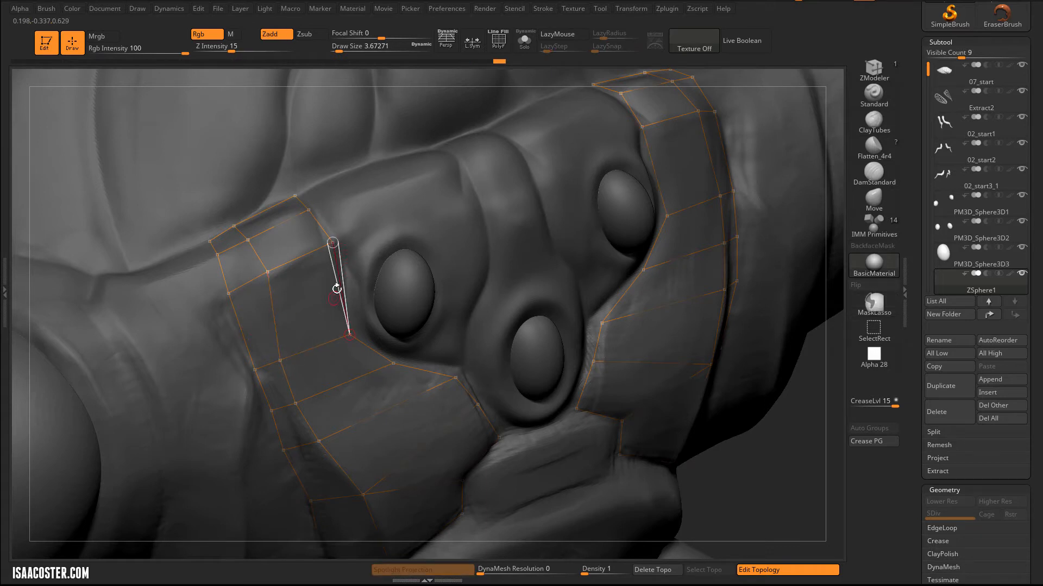
pyautogui.hotkey('ctrl', 'z')
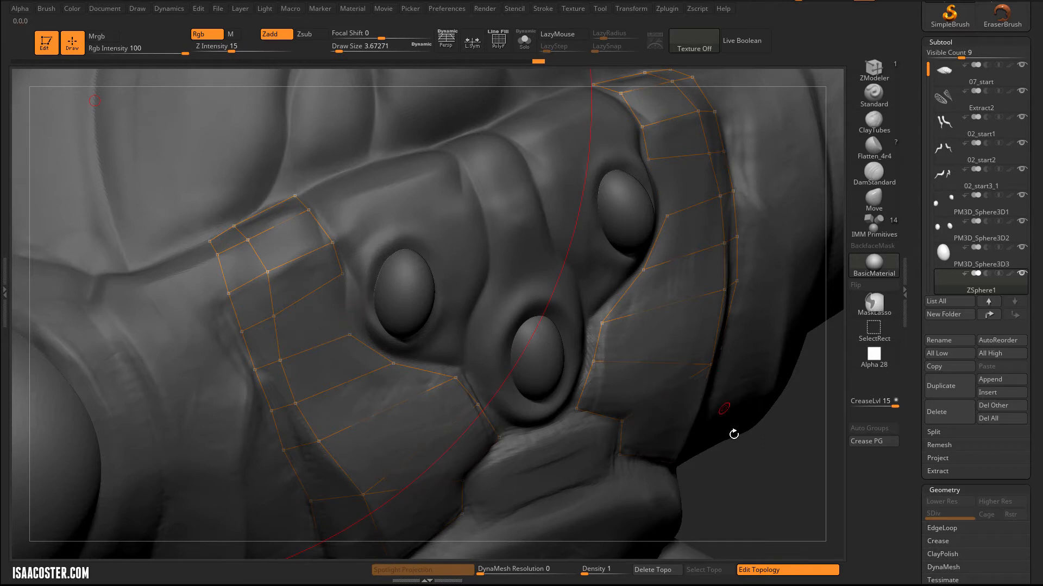
# Connect remaining edges across and down the left plate near the eye sockets, then check the whole insect.
pyautogui.moveTo(343, 277); pyautogui.dragTo(273, 316)
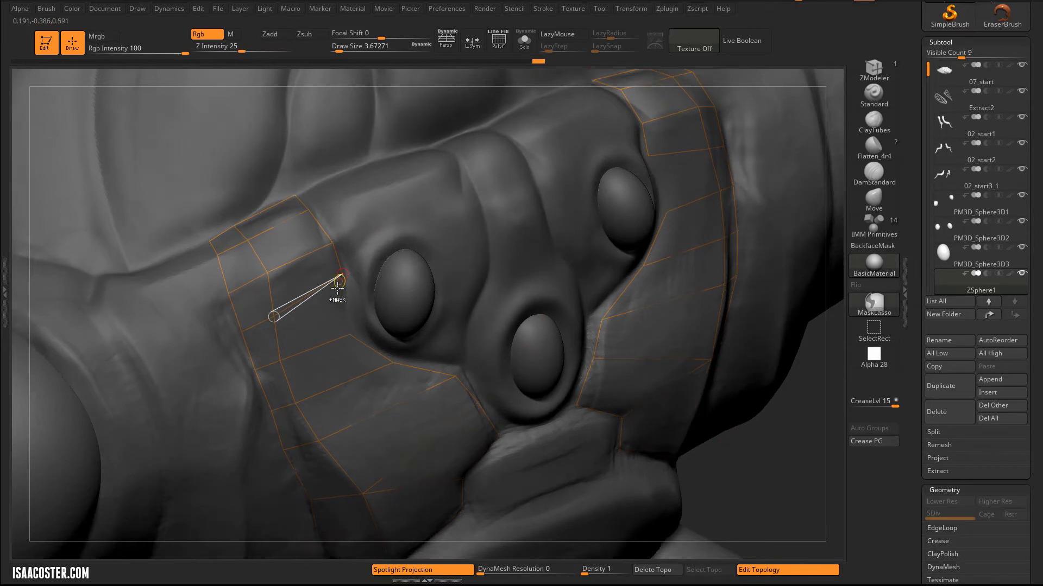
pyautogui.click(349, 334)
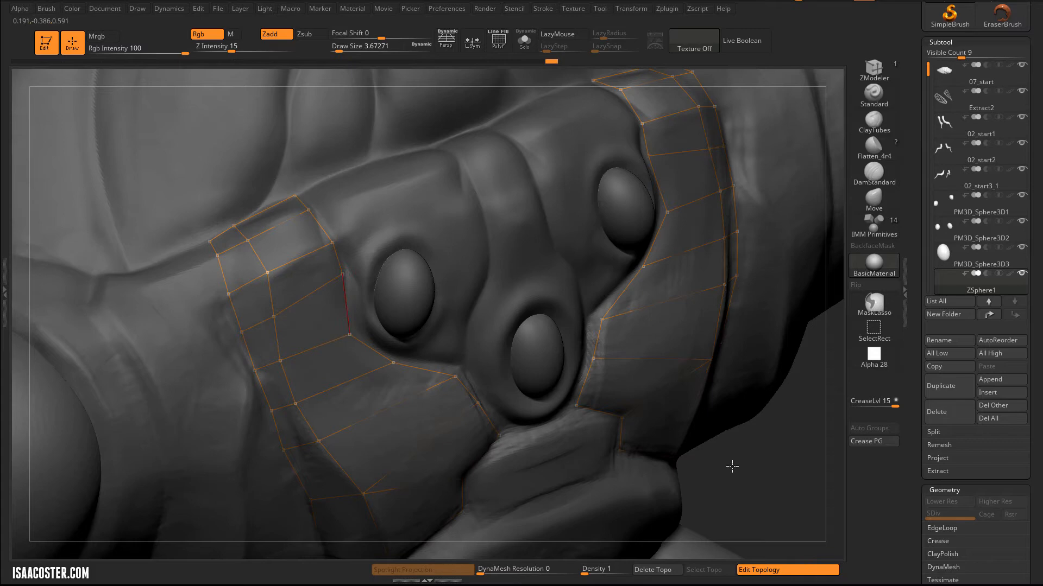
pyautogui.moveTo(733, 466); pyautogui.dragTo(269, 309, button='right')
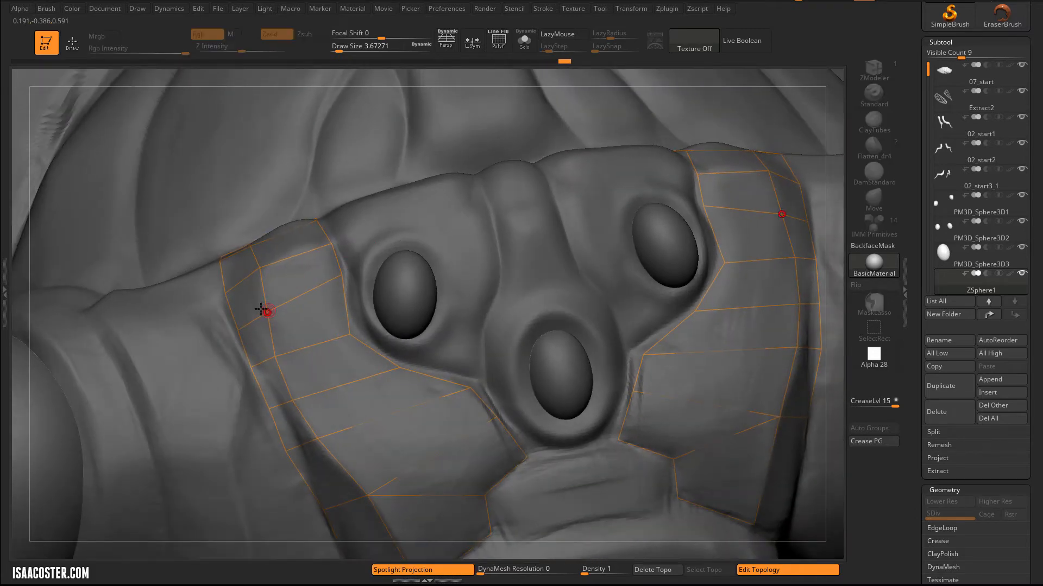
pyautogui.click(265, 309)
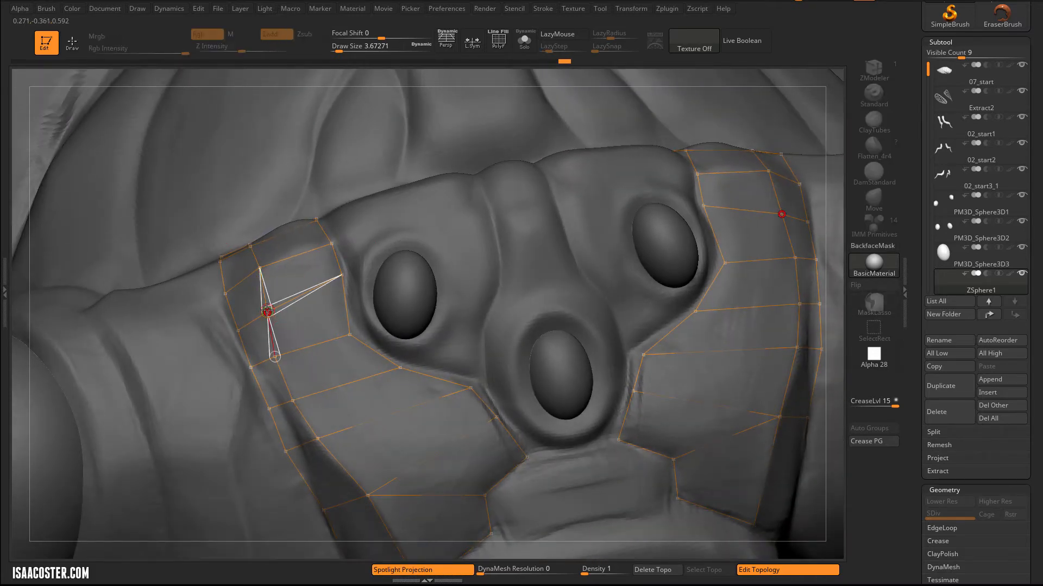
pyautogui.click(267, 311)
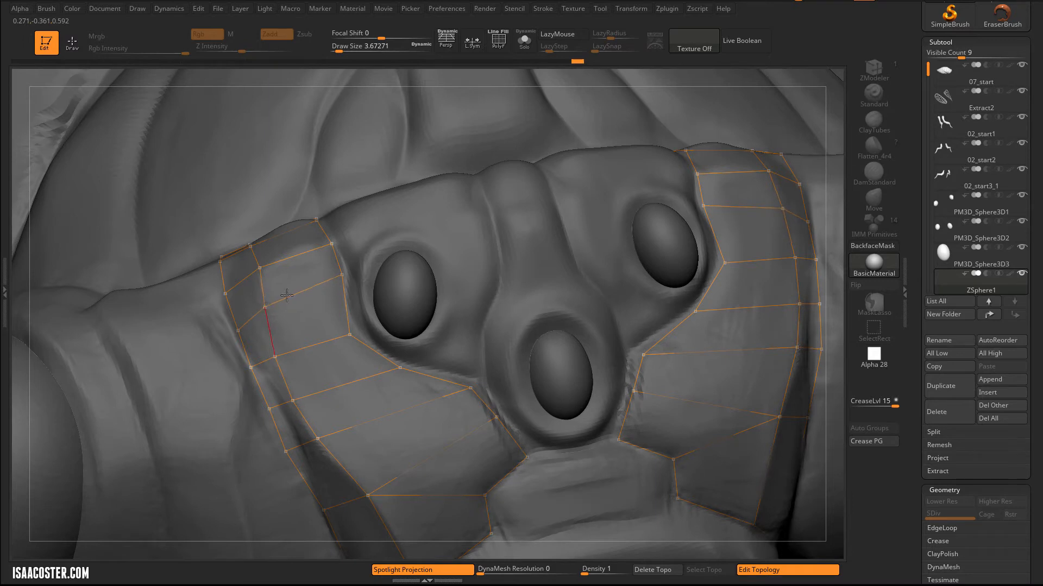
pyautogui.click(259, 267)
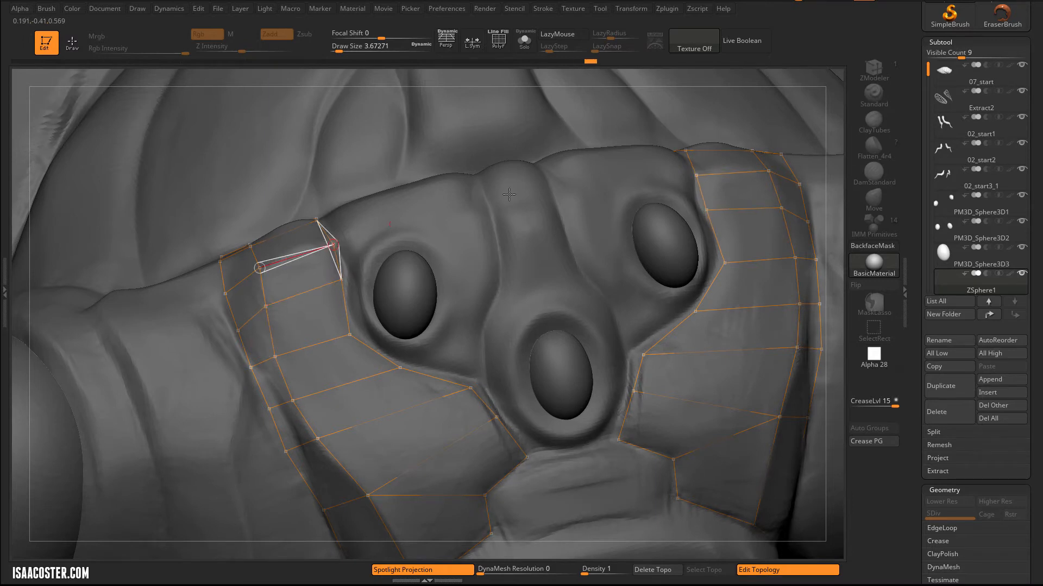
pyautogui.moveTo(540, 199)
pyautogui.mouseDown(button='right')
pyautogui.moveTo(602, 189)
pyautogui.moveTo(687, 237)
pyautogui.moveTo(636, 163)
pyautogui.mouseUp(button='right')
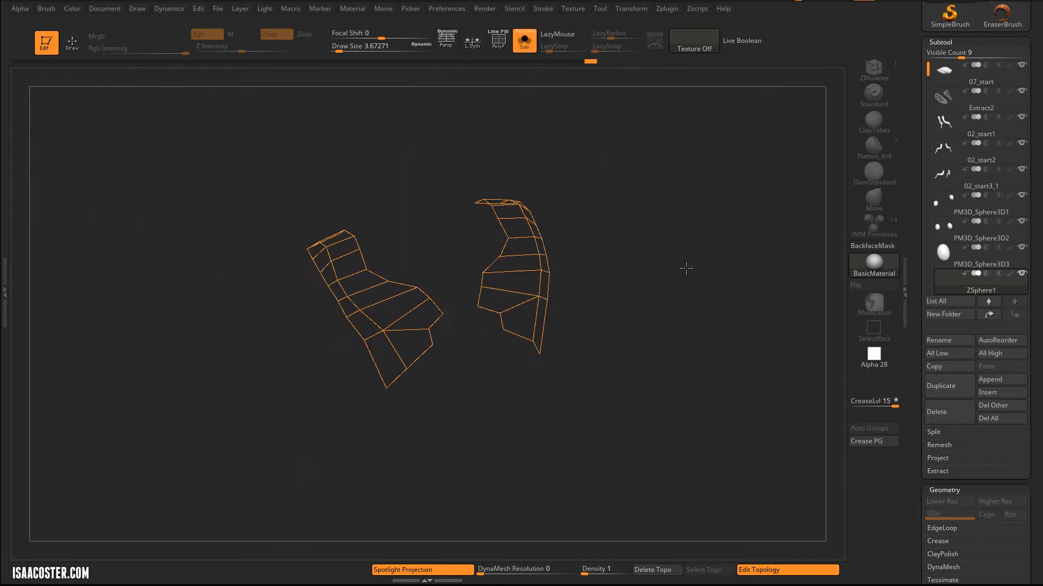
# Convert the topology patches with Make PolyMesh3D, then select the ZSphere1 tool again.
pyautogui.moveTo(705, 270)
pyautogui.mouseDown(button='right')
pyautogui.moveTo(724, 229)
pyautogui.moveTo(815, 189)
pyautogui.mouseUp(button='right')
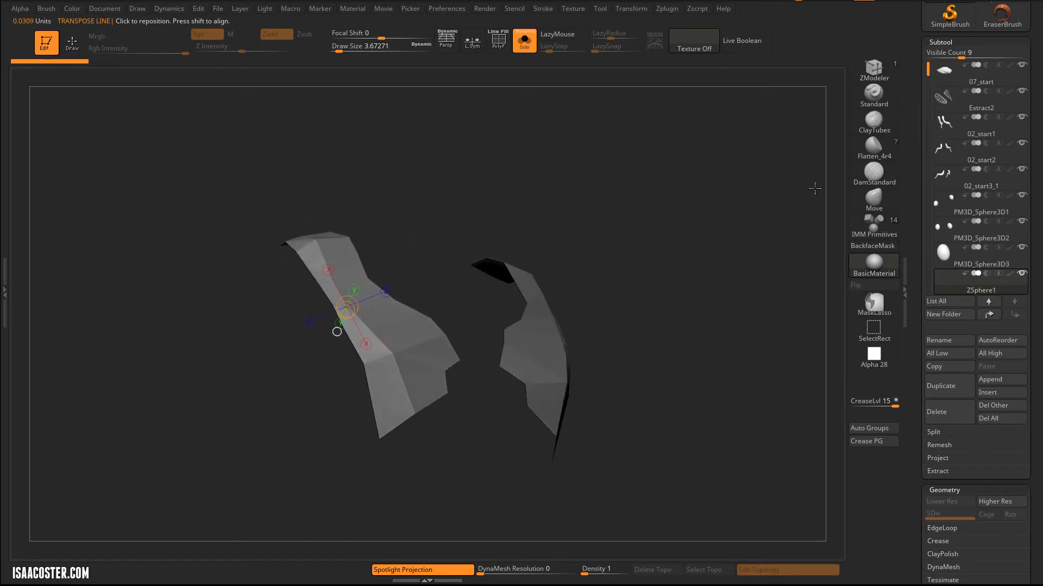
pyautogui.moveTo(911, 75); pyautogui.dragTo(904, 166)
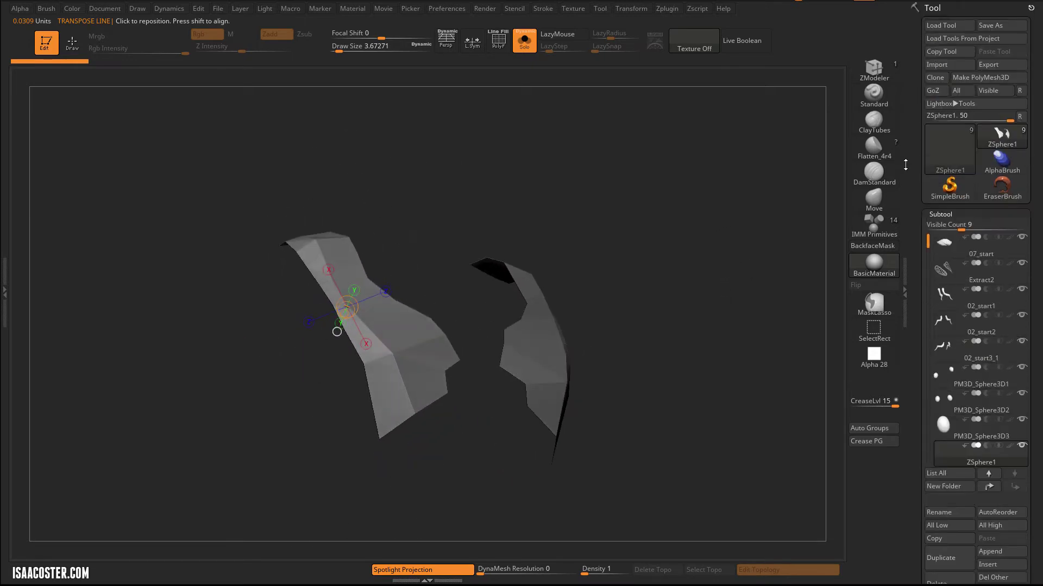
pyautogui.click(990, 81)
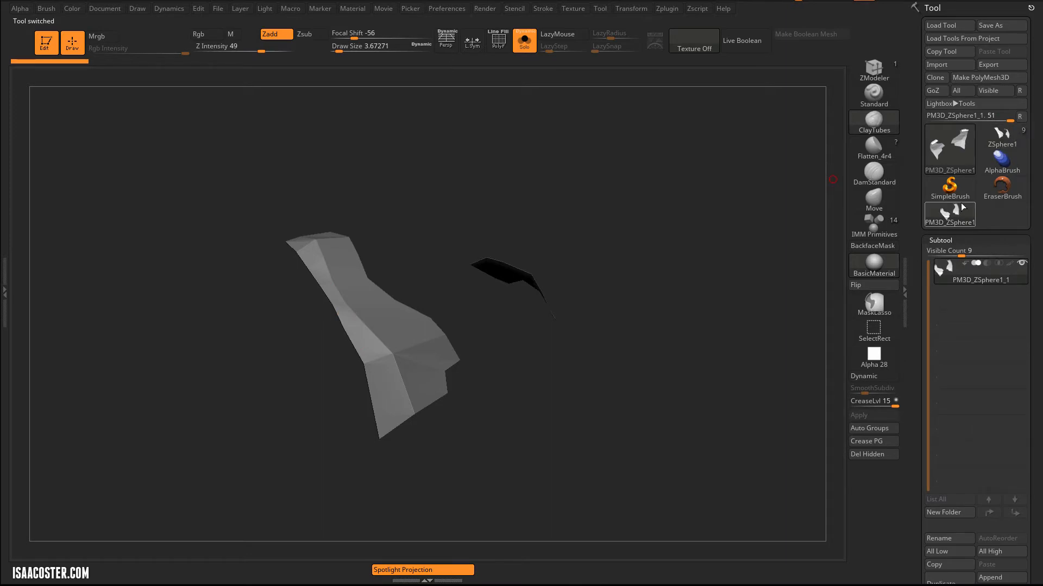
pyautogui.moveTo(949, 214)
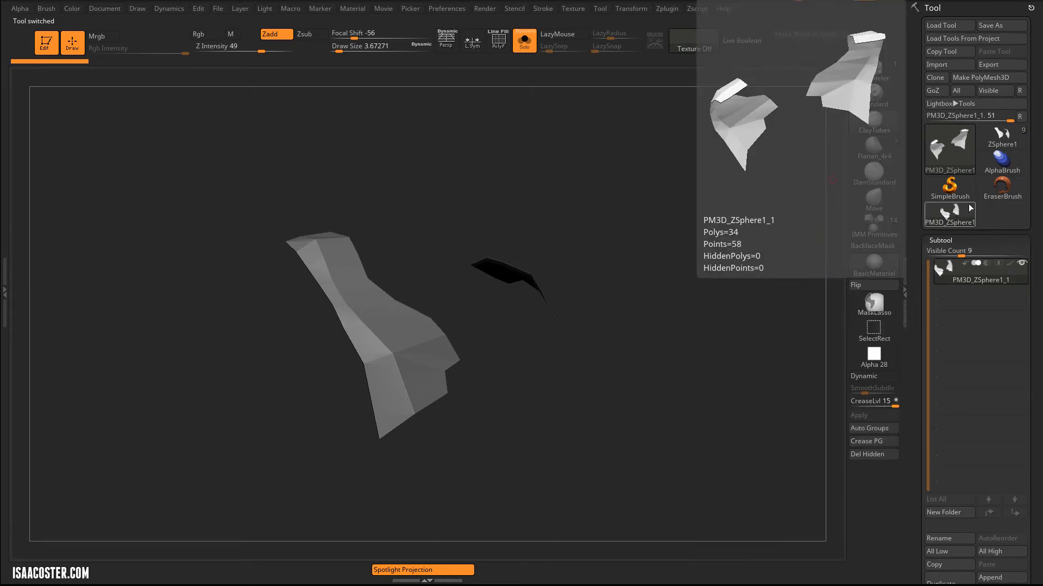
pyautogui.click(1002, 140)
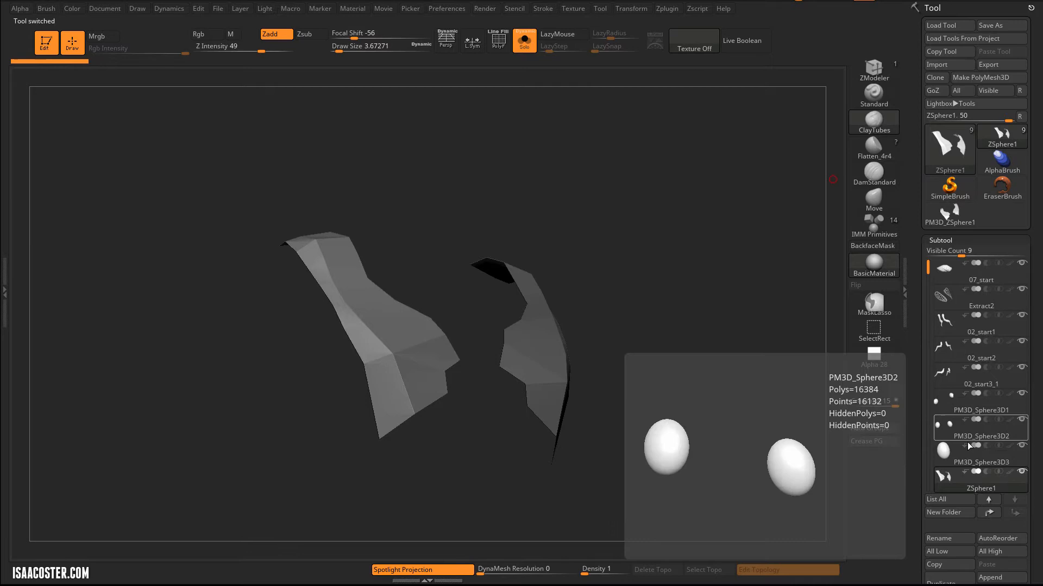
# Delete the drawn topology and append the PM3D_ZSphere1 plate mesh as a subtool of the cicada.
pyautogui.hotkey('shift', 'e')
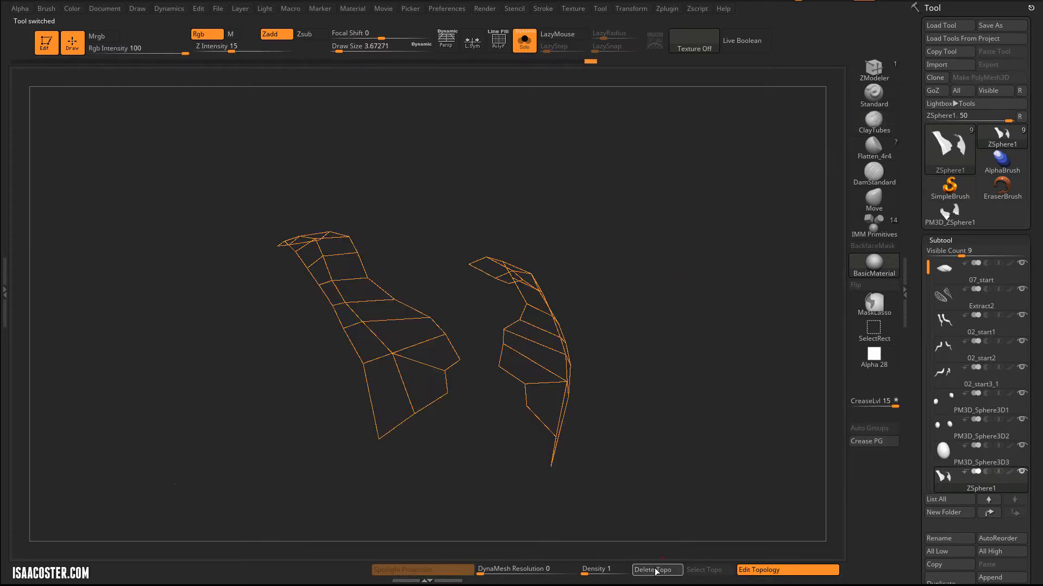
pyautogui.click(656, 570)
pyautogui.scroll(-2, 978, 367)
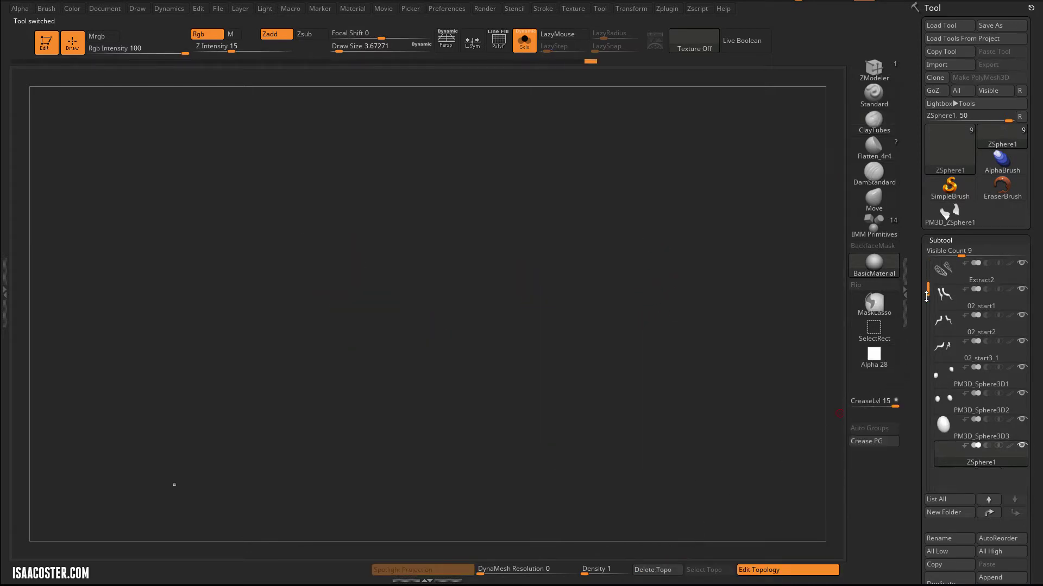
pyautogui.scroll(-1, 977, 366)
pyautogui.click(993, 578)
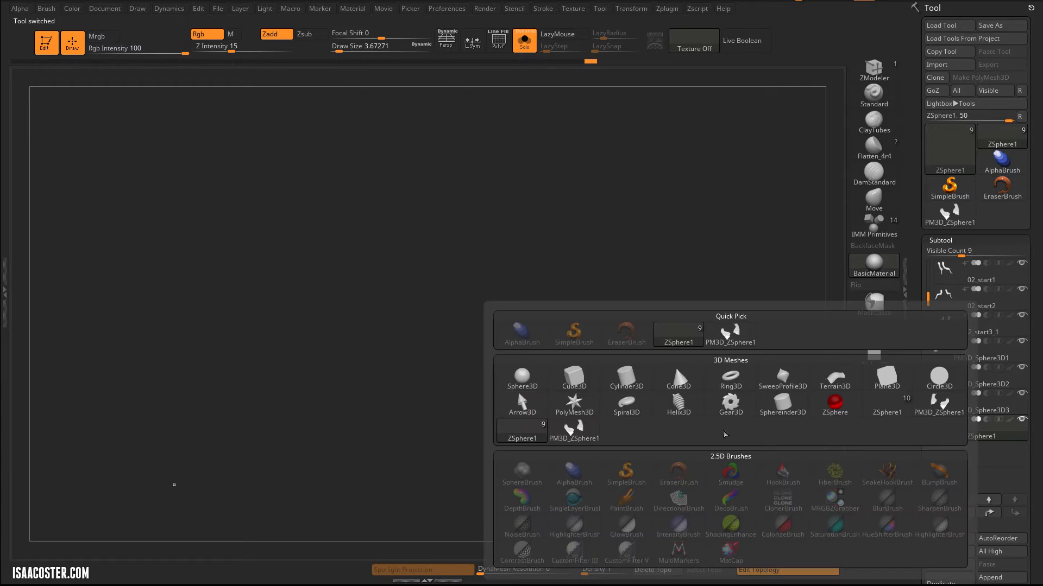
pyautogui.click(571, 428)
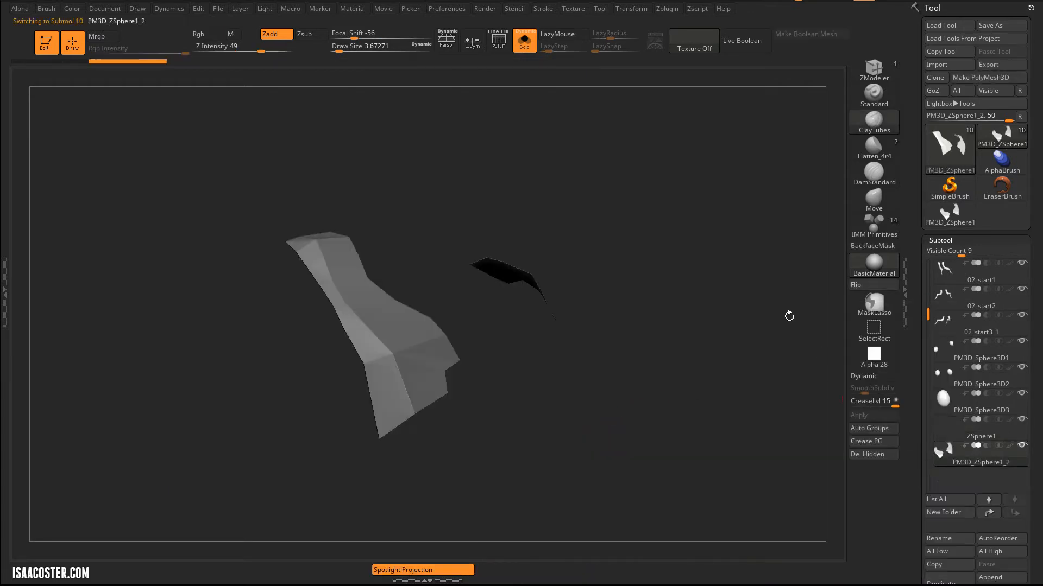
pyautogui.moveTo(792, 310)
pyautogui.mouseDown()
pyautogui.moveTo(601, 178)
pyautogui.moveTo(660, 157)
pyautogui.moveTo(635, 171)
pyautogui.mouseUp()
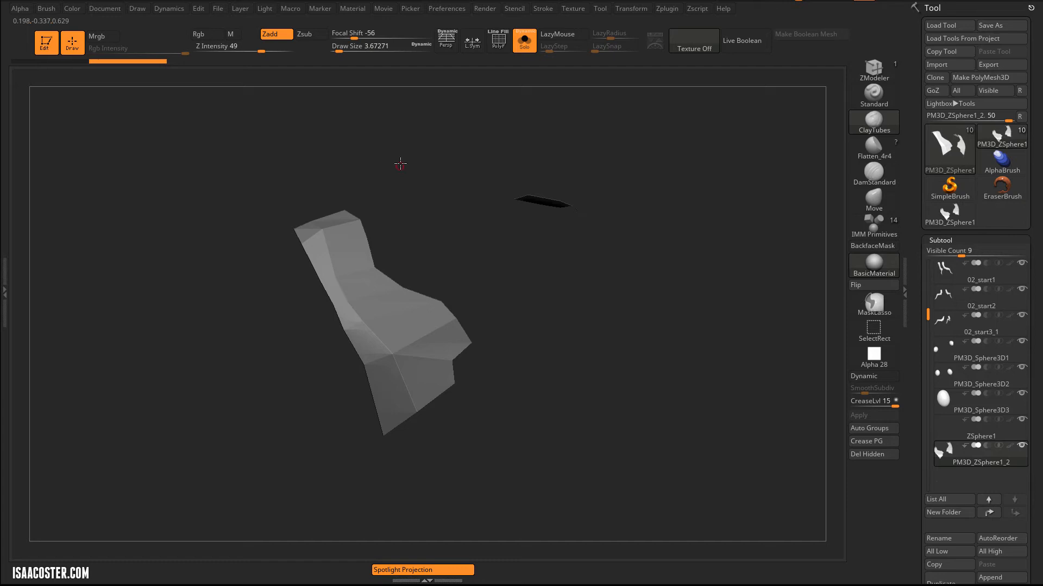
pyautogui.moveTo(400, 164)
pyautogui.mouseDown()
pyautogui.moveTo(448, 159)
pyautogui.moveTo(522, 175)
pyautogui.mouseUp()
pyautogui.scroll(-5, 956, 337)
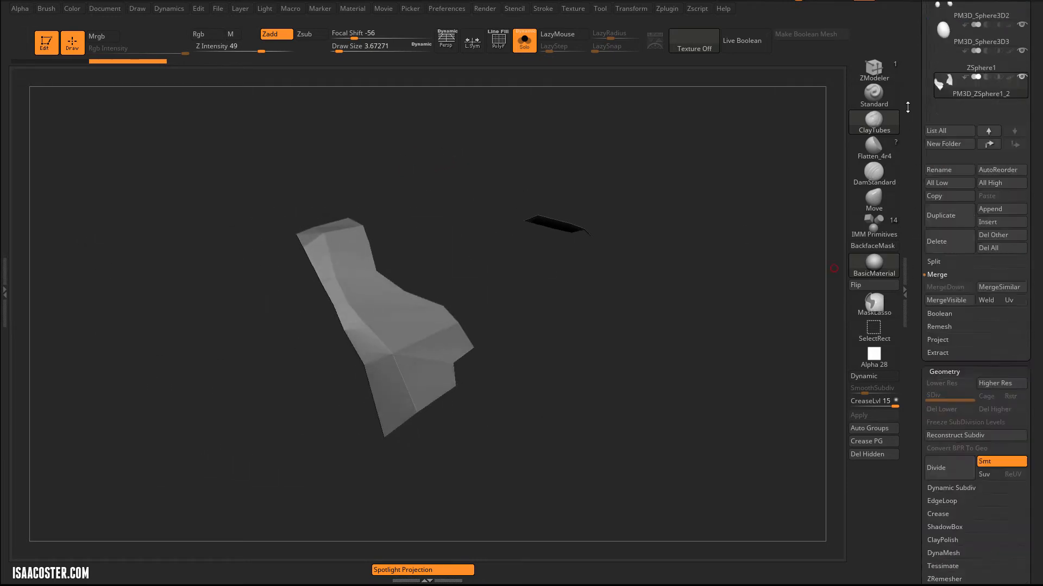
pyautogui.scroll(-5, 956, 337)
# Apply Mirror And Weld to the plate mesh and inspect the result.
pyautogui.click(950, 434)
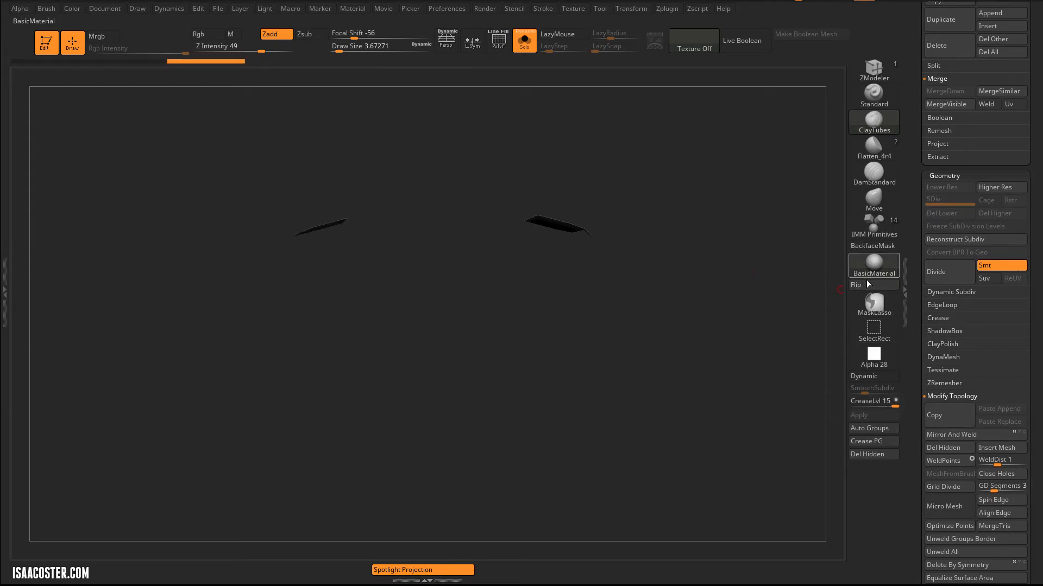
pyautogui.moveTo(521, 245); pyautogui.dragTo(569, 163, button='right')
# Undo the Mirror And Weld and show the plate subtool on its own.
pyautogui.hotkey('ctrl', 'z')
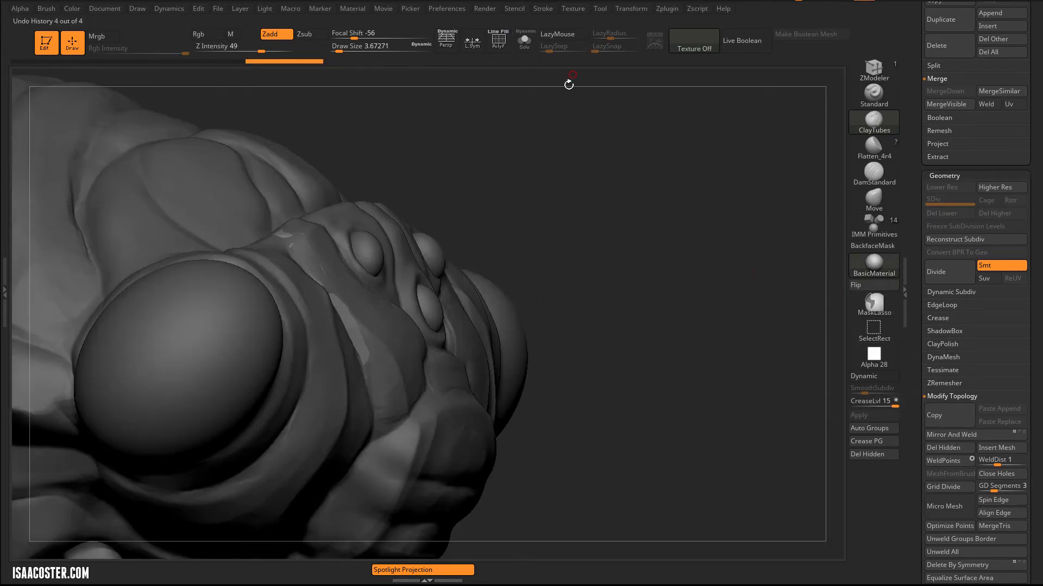
pyautogui.moveTo(569, 84)
pyautogui.mouseDown(button='right')
pyautogui.moveTo(611, 204)
pyautogui.moveTo(545, 61)
pyautogui.mouseUp(button='right')
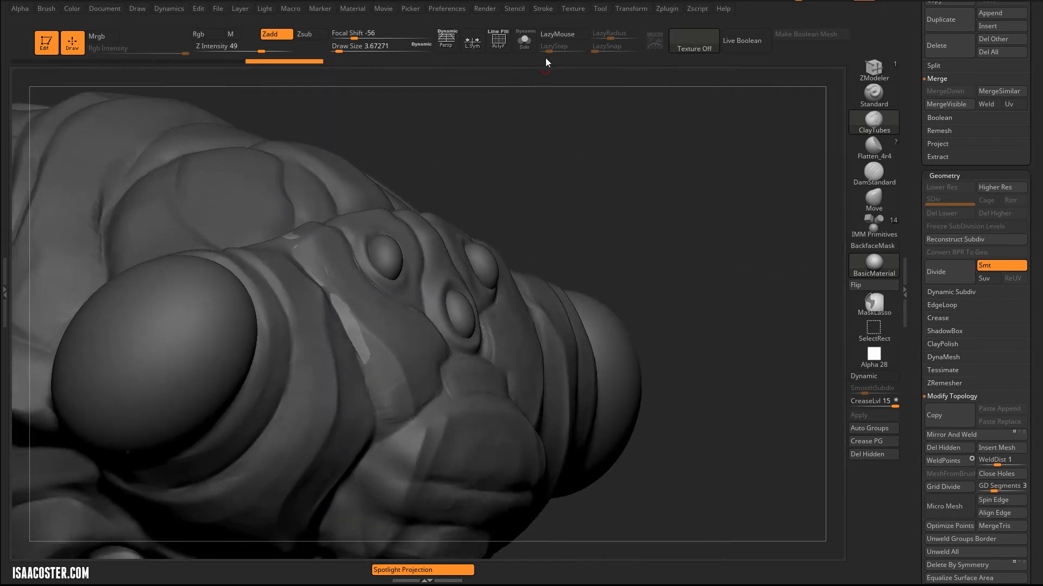
pyautogui.click(525, 40)
pyautogui.moveTo(554, 150); pyautogui.dragTo(529, 290, button='right')
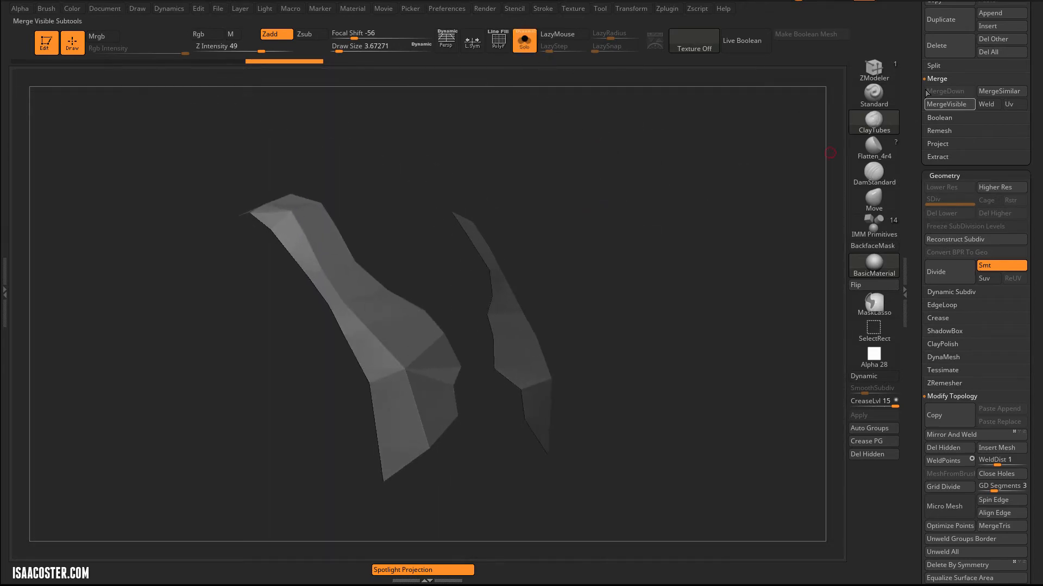
pyautogui.moveTo(619, 188); pyautogui.dragTo(607, 216, button='right')
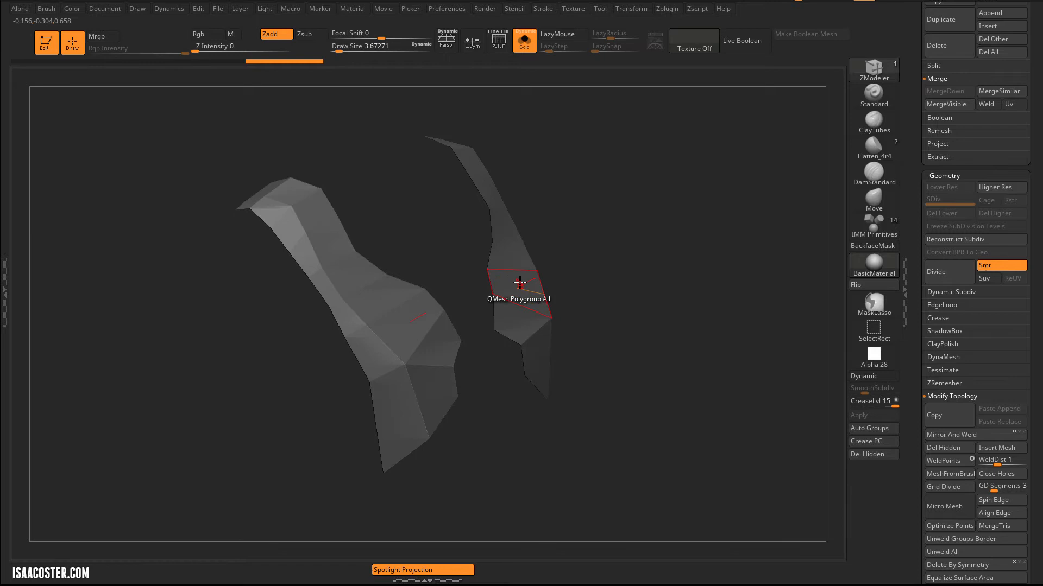
# With ZModeler and polyframe on, flip the normals of the face plates.
pyautogui.press('space')
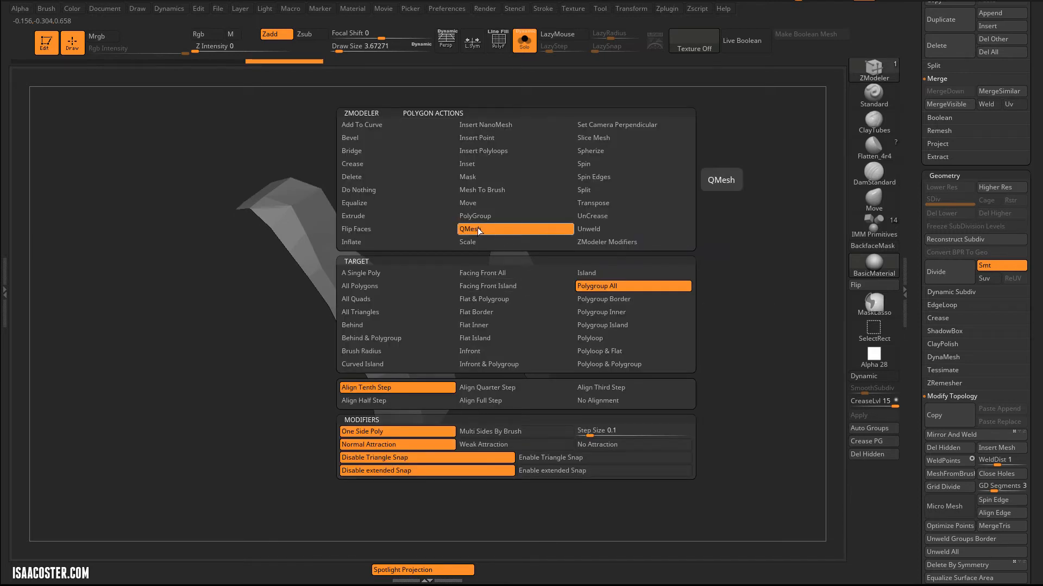
pyautogui.click(595, 287)
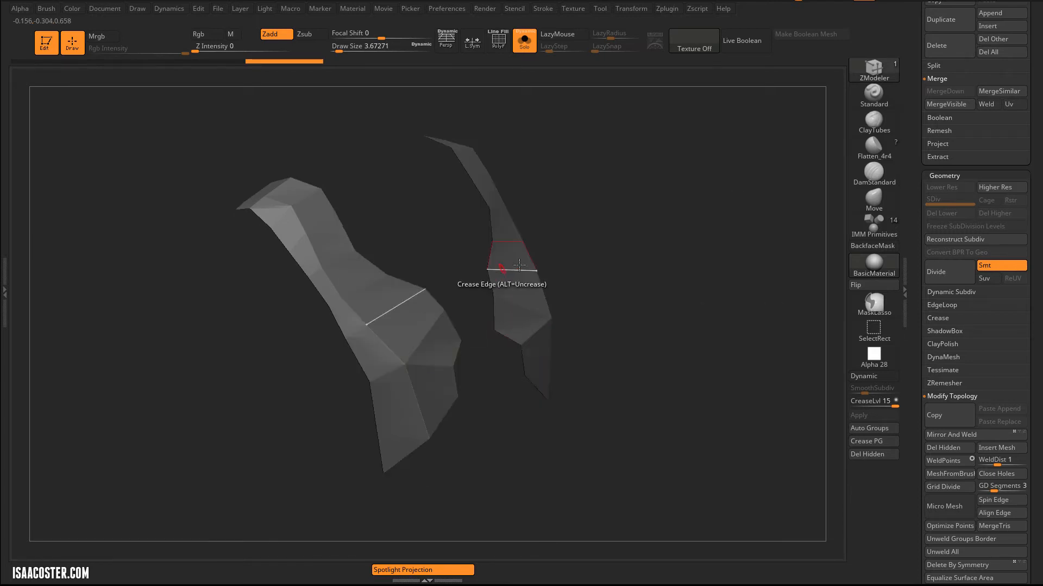
pyautogui.hotkey('shift', 'f')
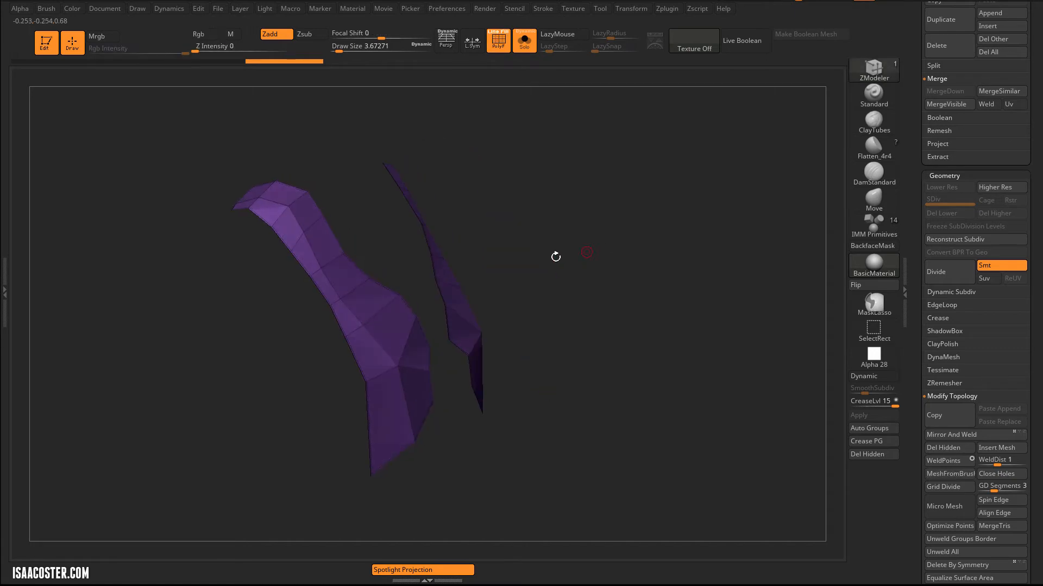
pyautogui.moveTo(484, 265)
pyautogui.mouseDown()
pyautogui.moveTo(472, 268)
pyautogui.moveTo(485, 293)
pyautogui.mouseUp()
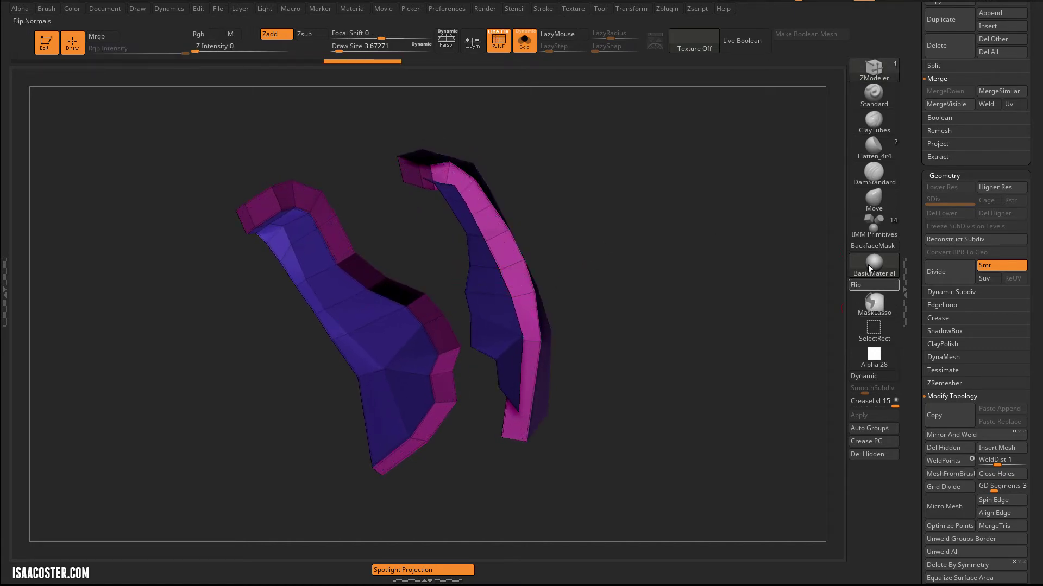
pyautogui.click(873, 285)
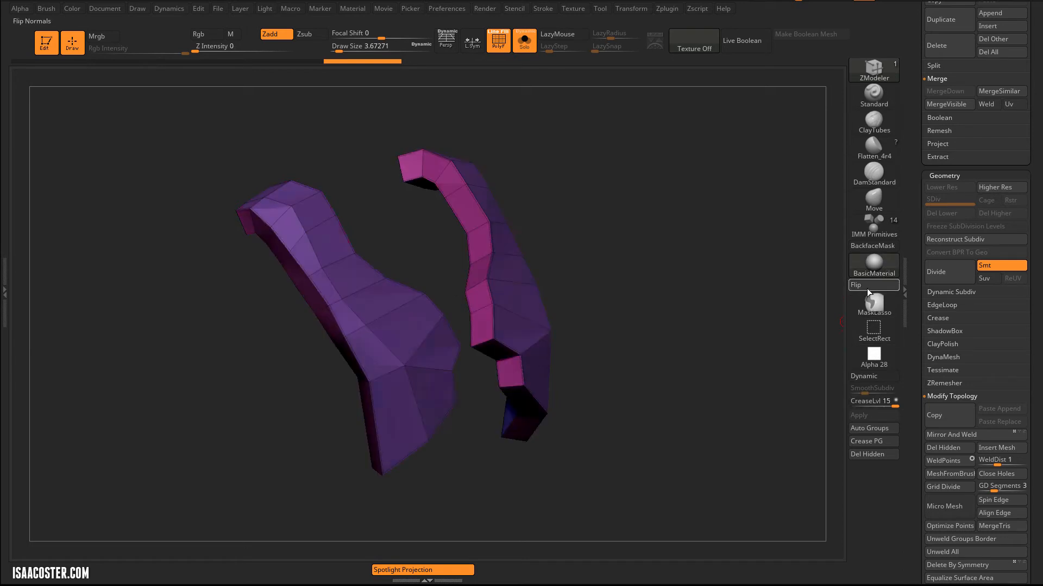
# Orbit around both plates to inspect their inner sides and edge-on profile.
pyautogui.moveTo(676, 188)
pyautogui.mouseDown()
pyautogui.moveTo(675, 177)
pyautogui.moveTo(689, 268)
pyautogui.moveTo(669, 277)
pyautogui.mouseUp()
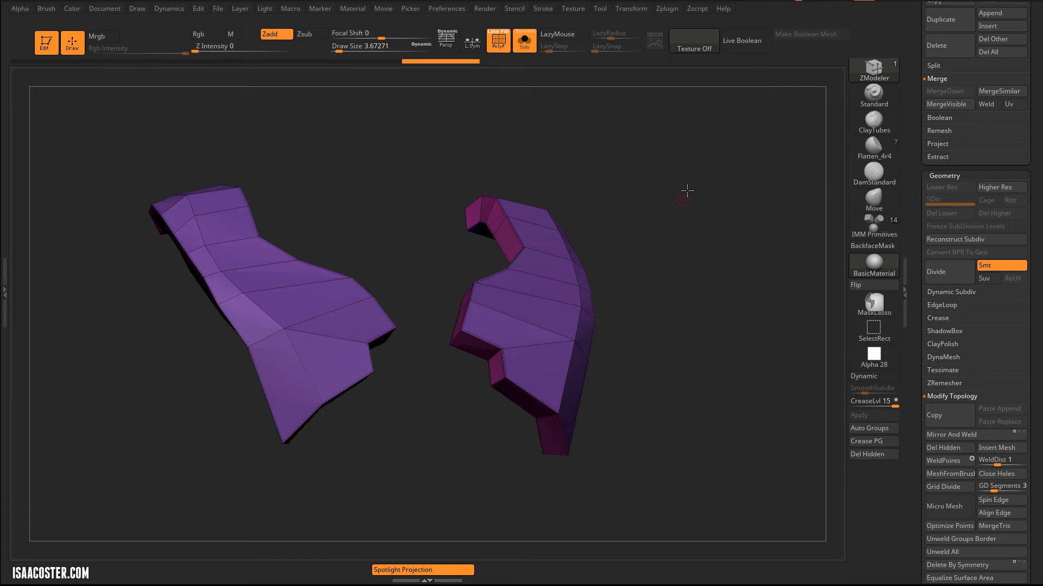
pyautogui.moveTo(687, 192); pyautogui.dragTo(668, 213)
pyautogui.moveTo(480, 394); pyautogui.dragTo(506, 375)
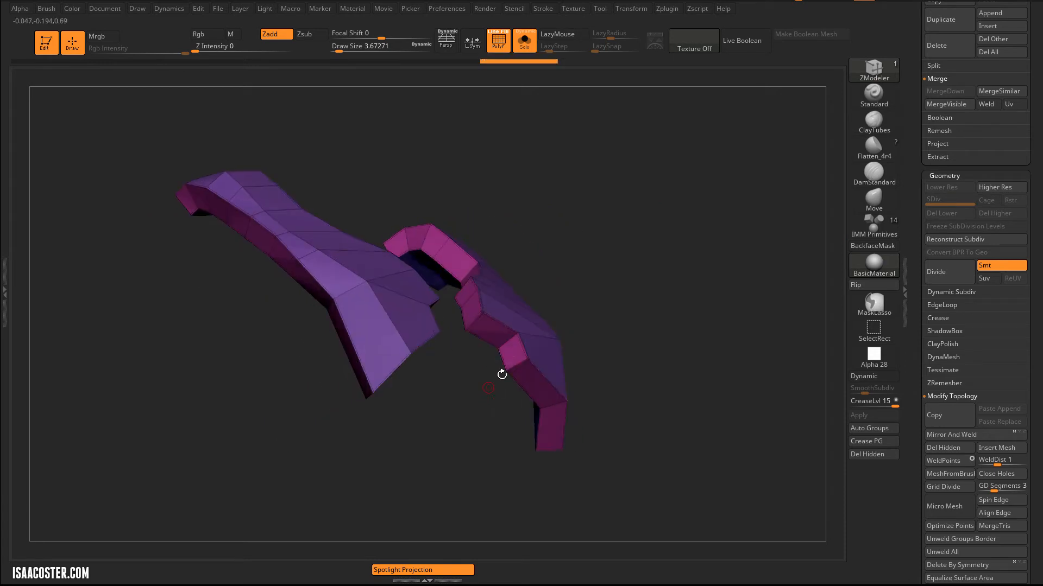
pyautogui.moveTo(570, 424)
pyautogui.mouseDown()
pyautogui.moveTo(480, 428)
pyautogui.moveTo(465, 350)
pyautogui.moveTo(473, 277)
pyautogui.moveTo(538, 358)
pyautogui.moveTo(587, 350)
pyautogui.mouseUp()
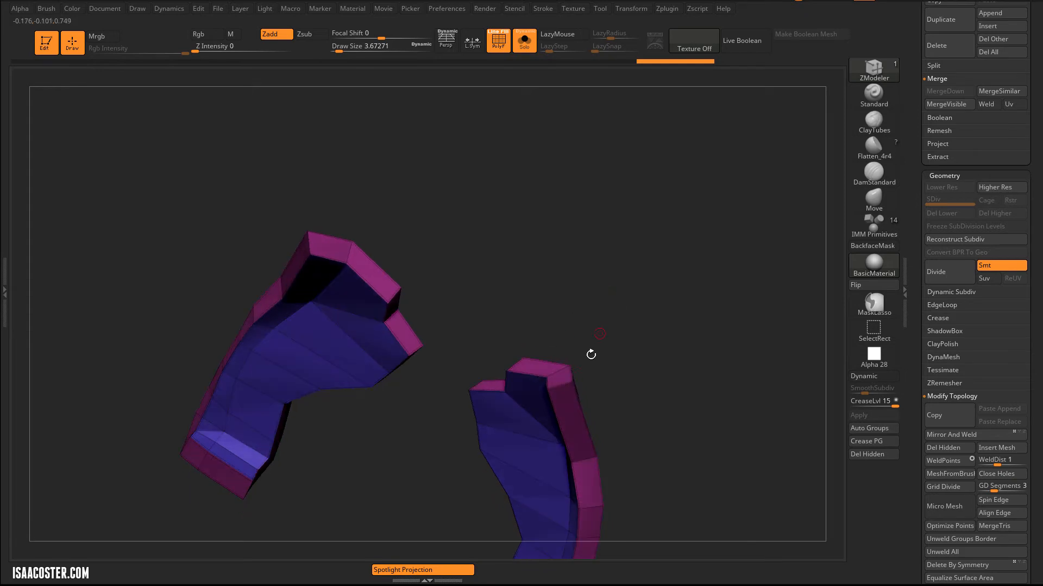
pyautogui.moveTo(721, 310)
pyautogui.mouseDown()
pyautogui.moveTo(667, 204)
pyautogui.moveTo(706, 201)
pyautogui.mouseUp()
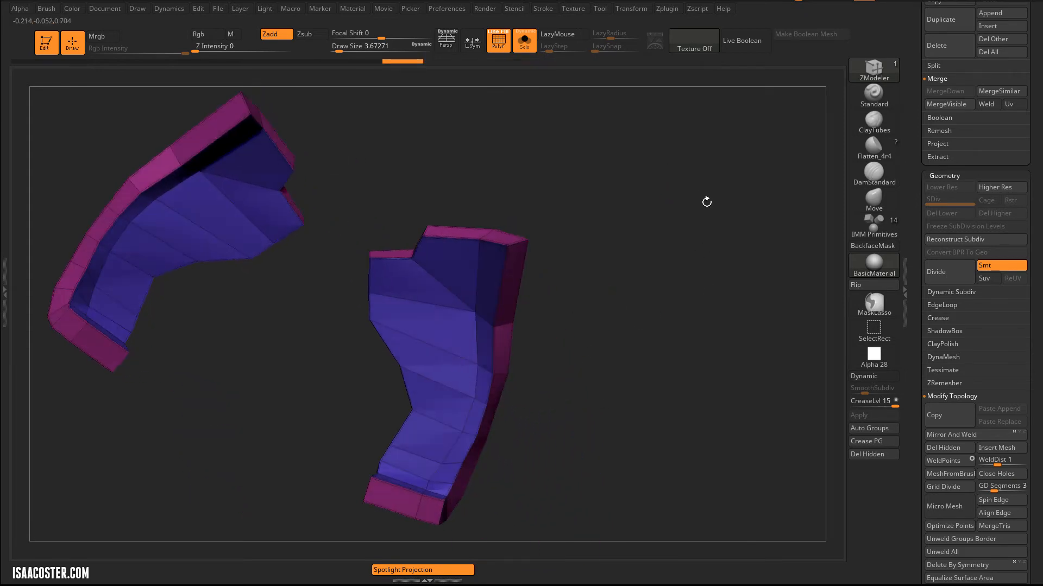
pyautogui.moveTo(163, 408)
pyautogui.mouseDown()
pyautogui.moveTo(212, 391)
pyautogui.moveTo(163, 383)
pyautogui.mouseUp()
pyautogui.moveTo(472, 305)
pyautogui.mouseDown()
pyautogui.moveTo(514, 277)
pyautogui.moveTo(474, 285)
pyautogui.moveTo(428, 220)
pyautogui.mouseUp()
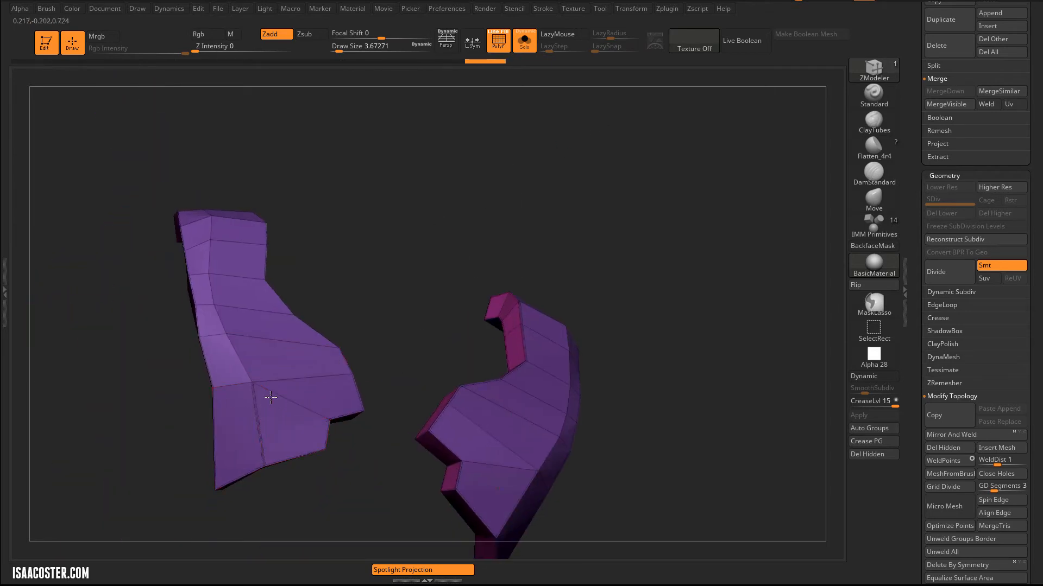
pyautogui.moveTo(269, 399); pyautogui.dragTo(358, 310)
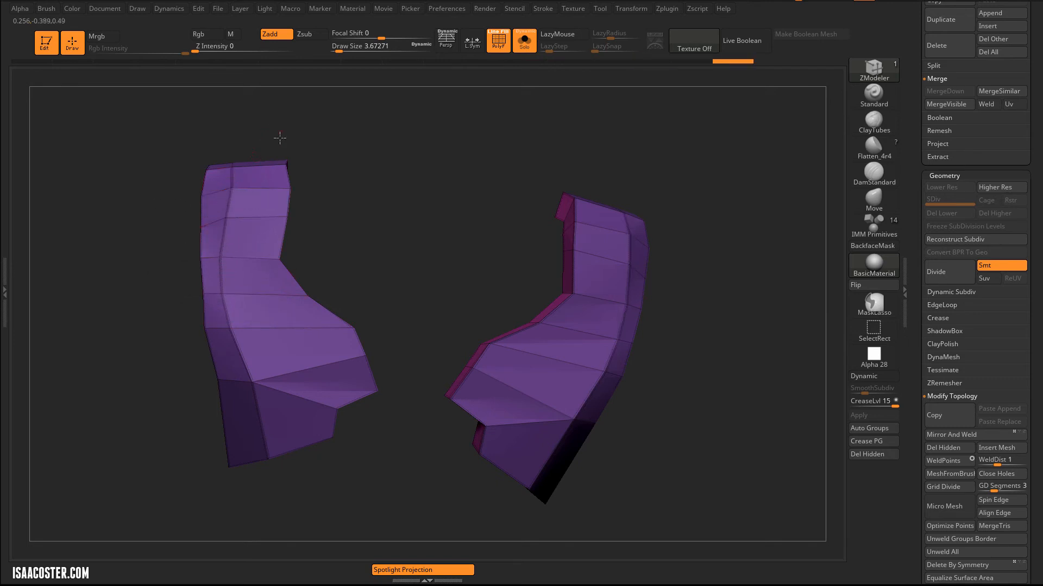
pyautogui.moveTo(277, 139); pyautogui.dragTo(244, 164)
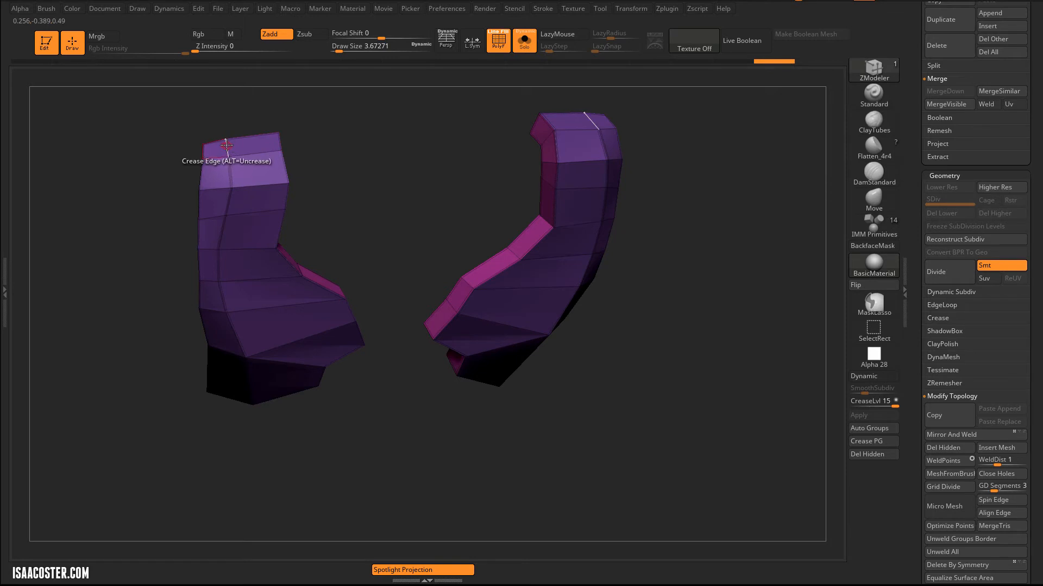
pyautogui.moveTo(350, 154)
pyautogui.mouseDown()
pyautogui.moveTo(669, 224)
pyautogui.moveTo(684, 355)
pyautogui.moveTo(667, 371)
pyautogui.moveTo(793, 275)
pyautogui.mouseUp()
# Hide PolyF and enable Dynamic subdiv on the plates with CreaseLvl 3 and SmoothSubdiv 4.
pyautogui.hotkey('shift', 'f')
pyautogui.press('d')
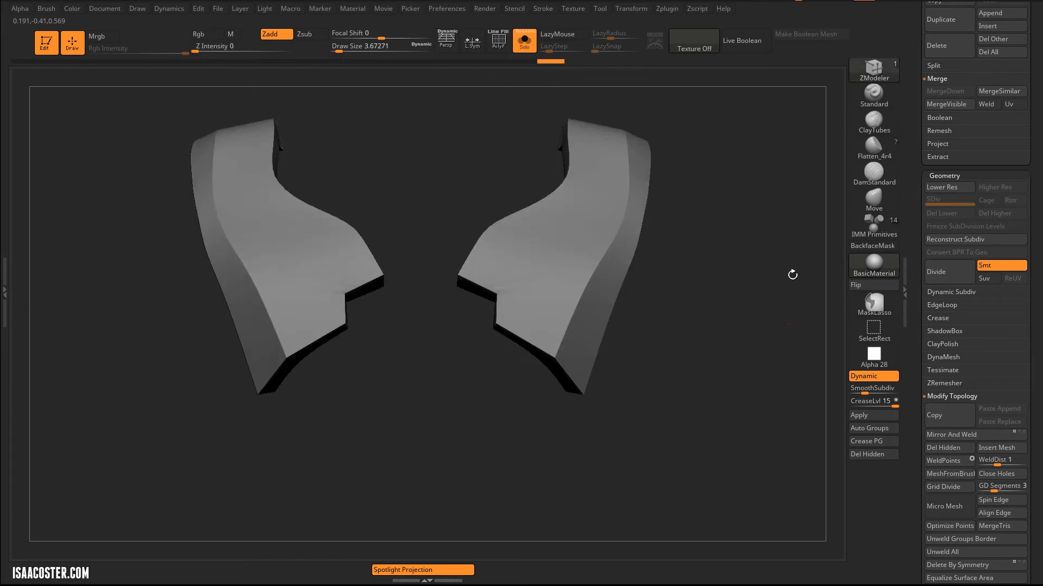
pyautogui.moveTo(668, 245); pyautogui.dragTo(680, 350)
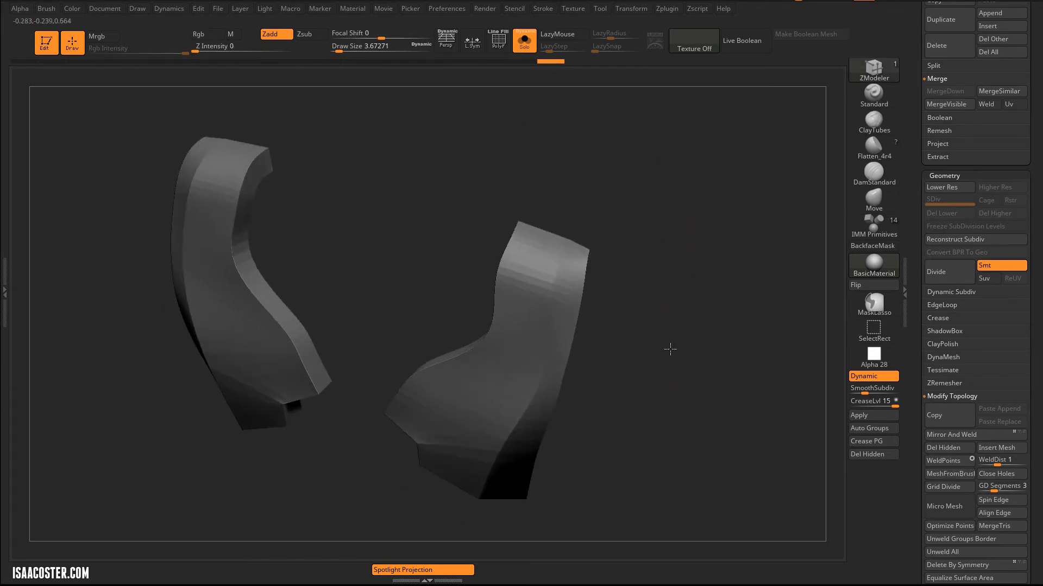
pyautogui.moveTo(602, 249)
pyautogui.mouseDown()
pyautogui.moveTo(717, 342)
pyautogui.moveTo(603, 253)
pyautogui.mouseUp()
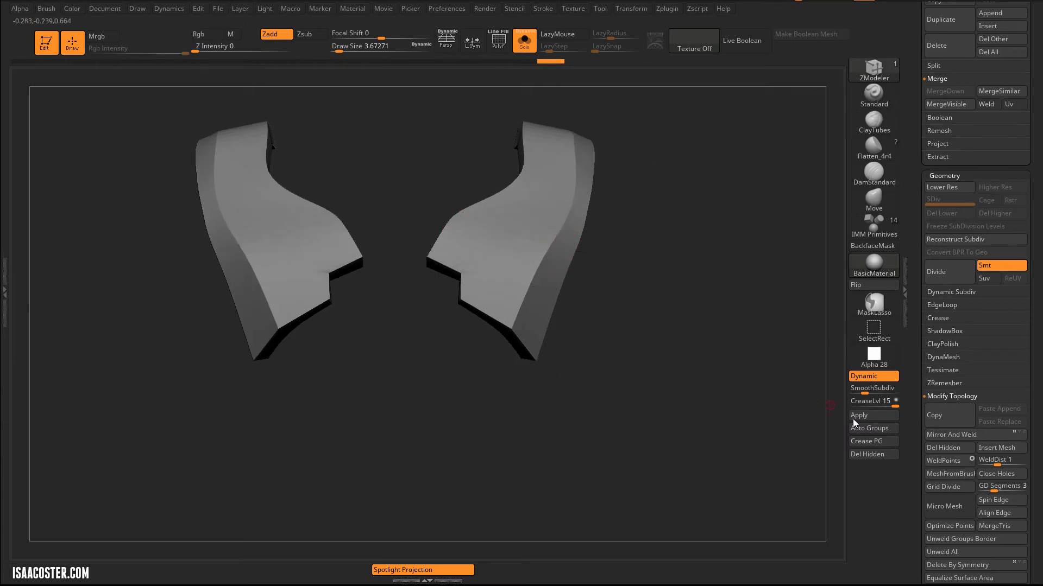
pyautogui.moveTo(895, 402)
pyautogui.mouseDown()
pyautogui.moveTo(860, 403)
pyautogui.moveTo(873, 389)
pyautogui.mouseUp()
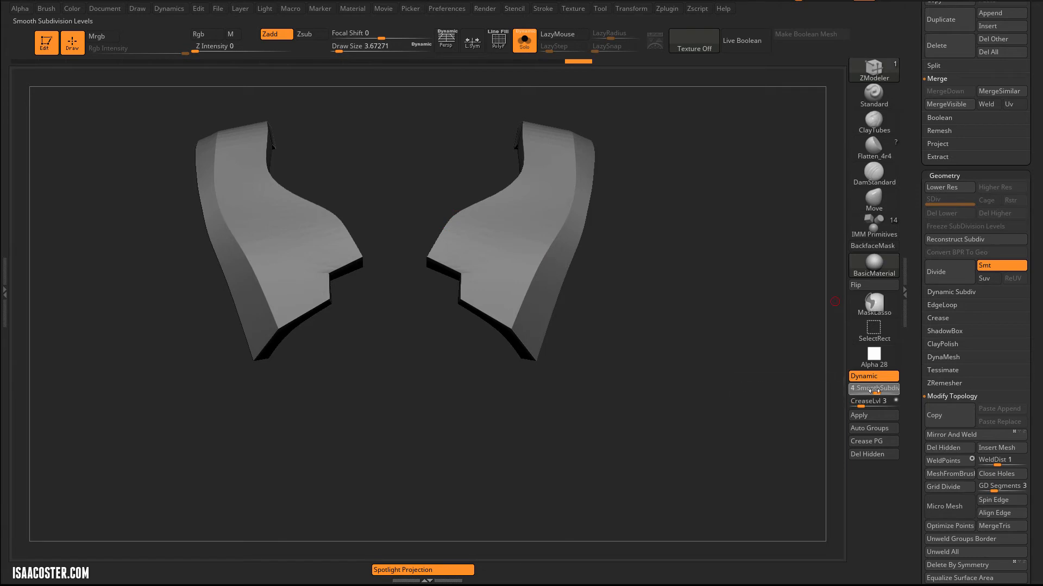
pyautogui.click(865, 401)
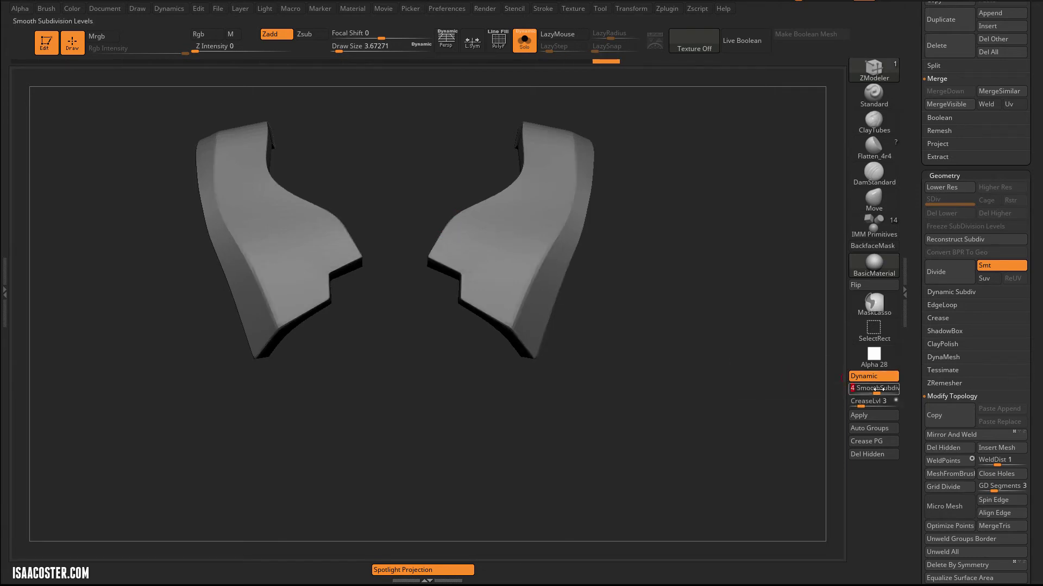
# Turn Solo off to show the whole cicada and switch to the move gizmo.
pyautogui.moveTo(668, 305); pyautogui.dragTo(570, 73, button='right')
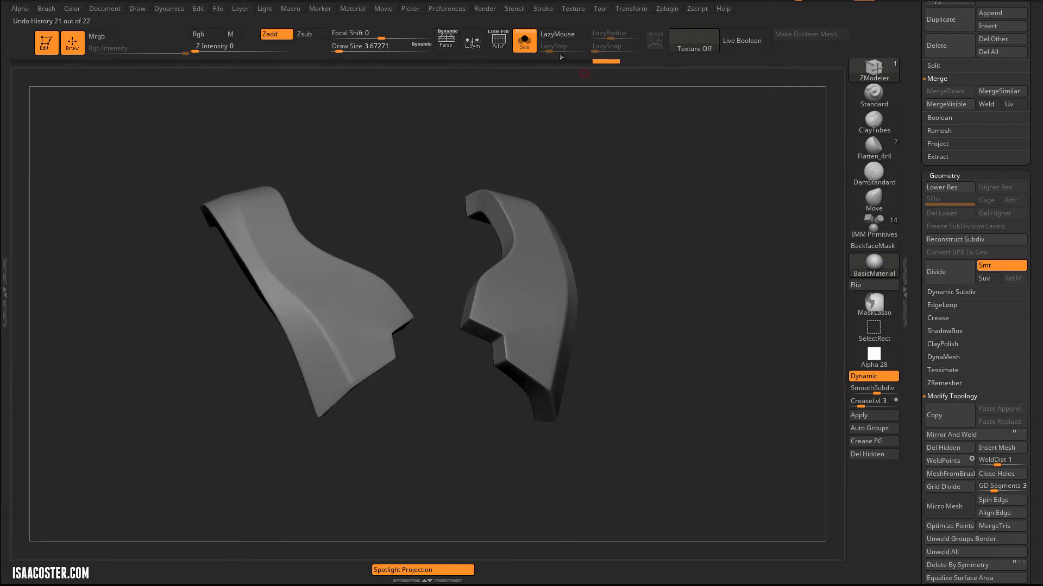
pyautogui.click(524, 43)
pyautogui.press('w')
pyautogui.moveTo(670, 139)
pyautogui.mouseDown(button='right')
pyautogui.moveTo(670, 152)
pyautogui.moveTo(454, 211)
pyautogui.mouseUp(button='right')
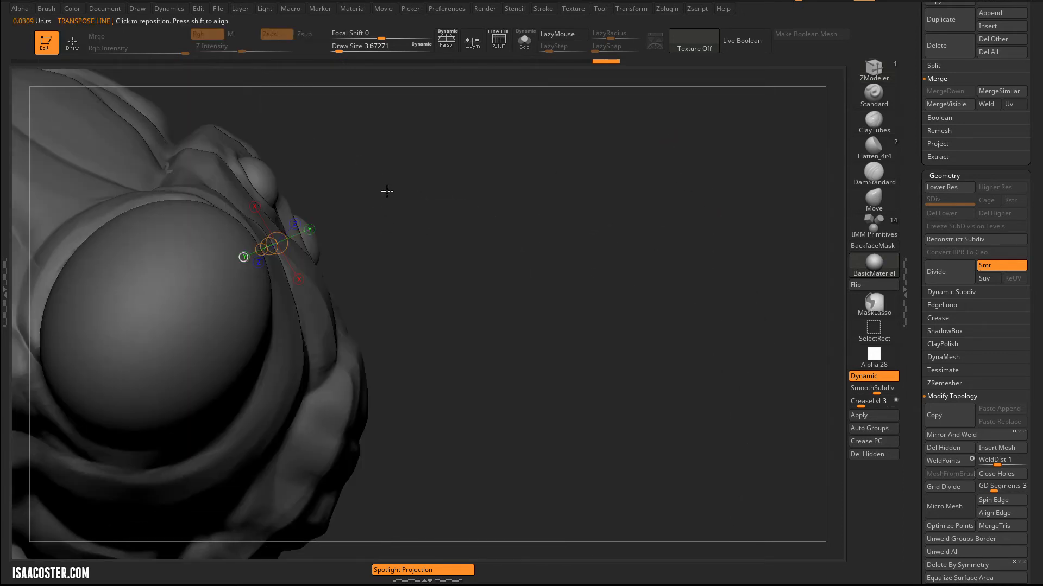
pyautogui.keyDown('alt'); pyautogui.click(306, 308); pyautogui.keyUp('alt')
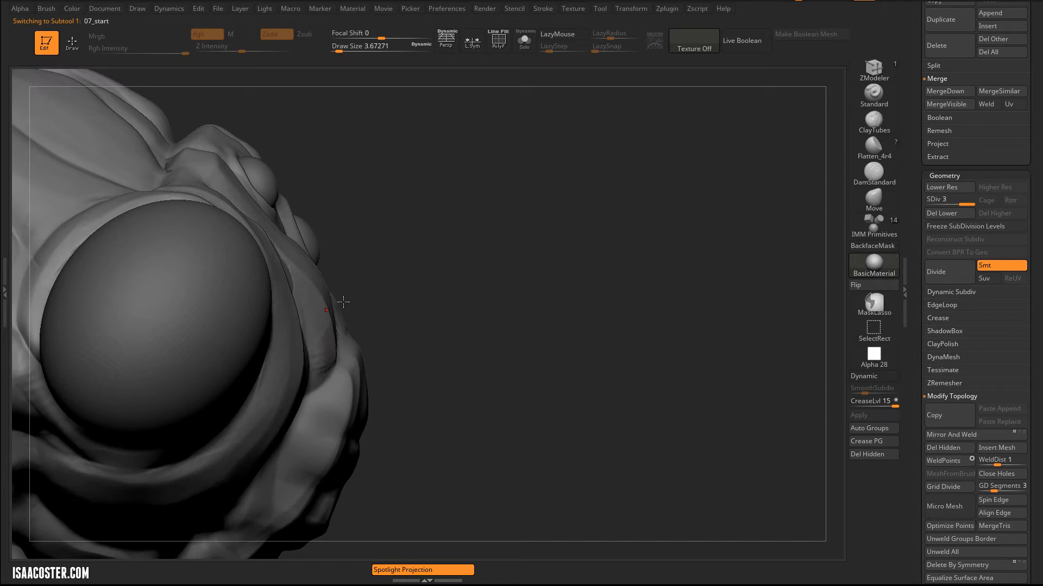
pyautogui.click(531, 46)
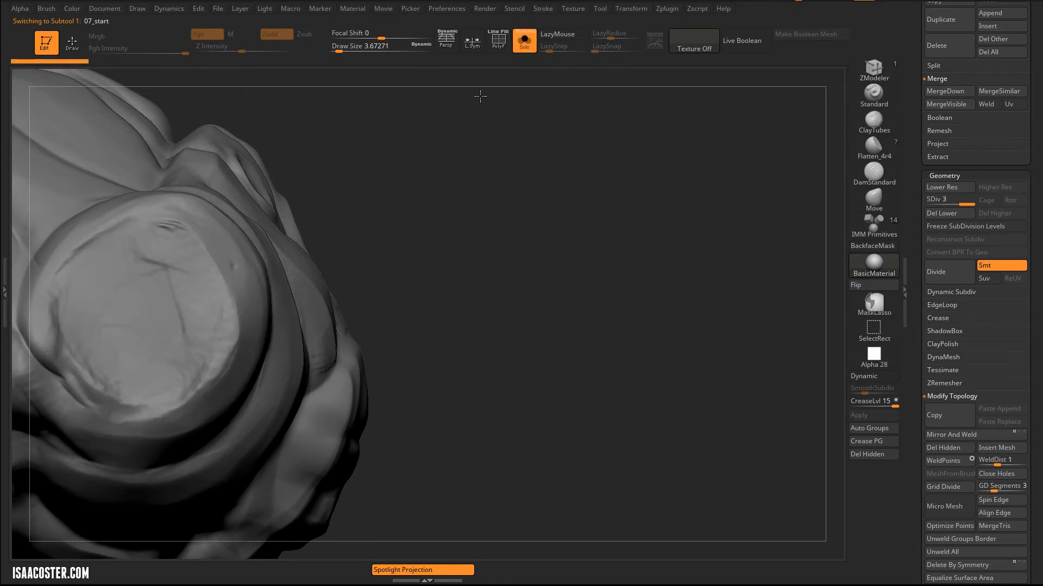
pyautogui.moveTo(445, 231)
pyautogui.keyDown('alt'); pyautogui.mouseDown(button='right')
pyautogui.moveTo(412, 236)
pyautogui.moveTo(438, 223)
pyautogui.mouseUp(button='right'); pyautogui.keyUp('alt')
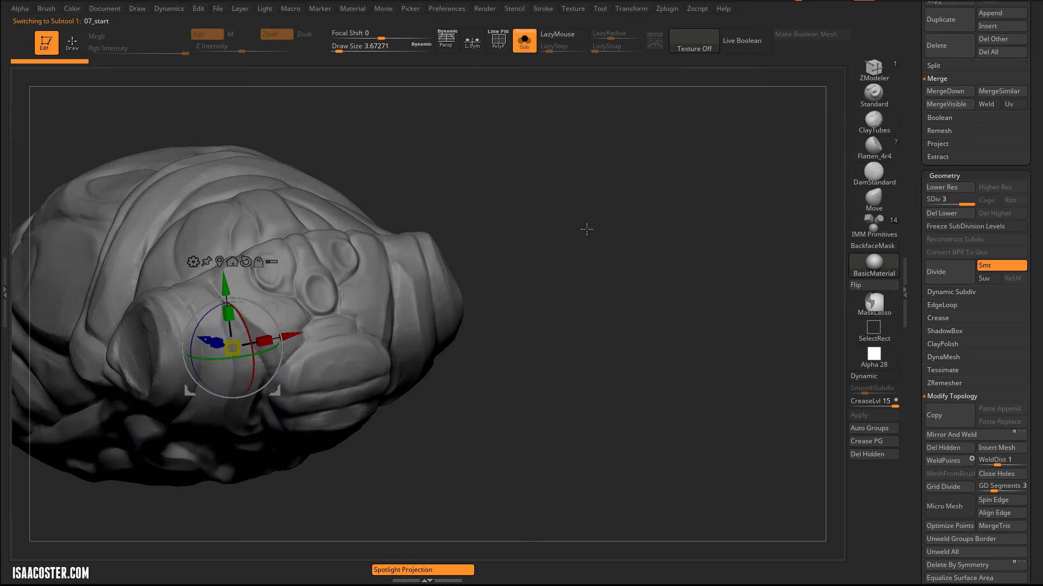
pyautogui.moveTo(587, 230); pyautogui.dragTo(576, 208, button='right')
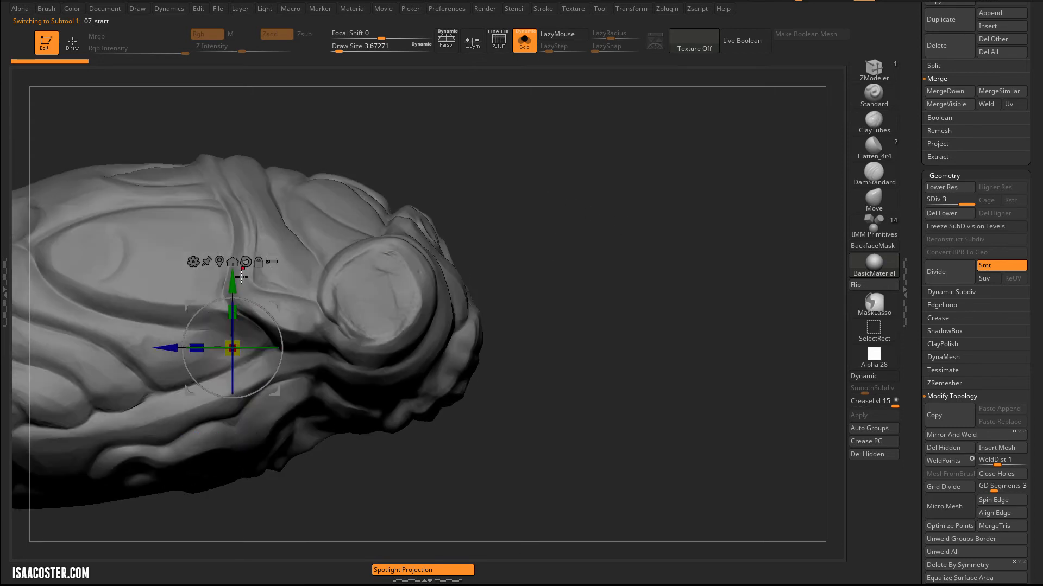
pyautogui.click(526, 40)
pyautogui.moveTo(565, 111); pyautogui.dragTo(796, 214, button='right')
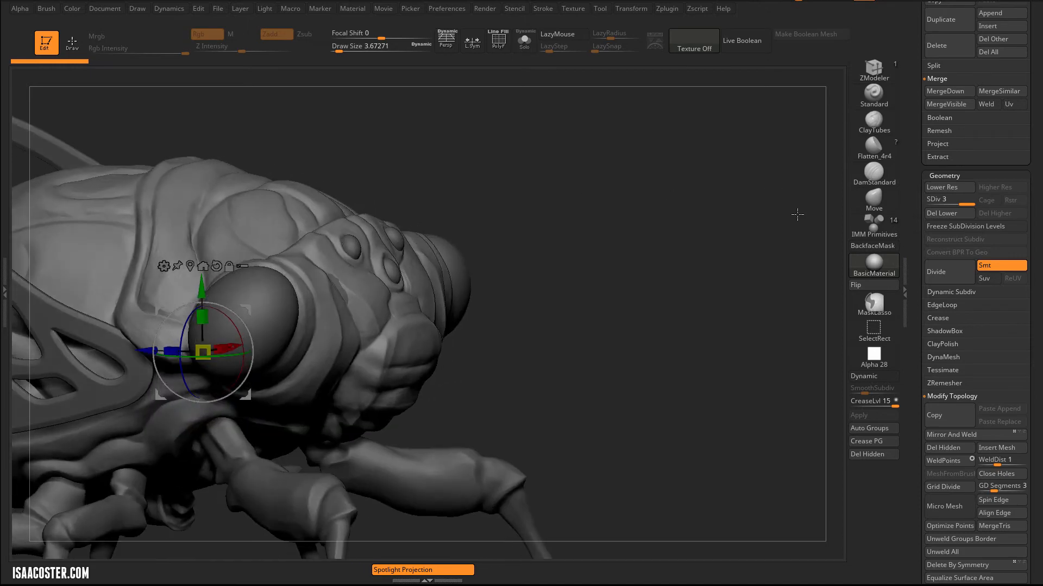
pyautogui.scroll(5, 935, 258)
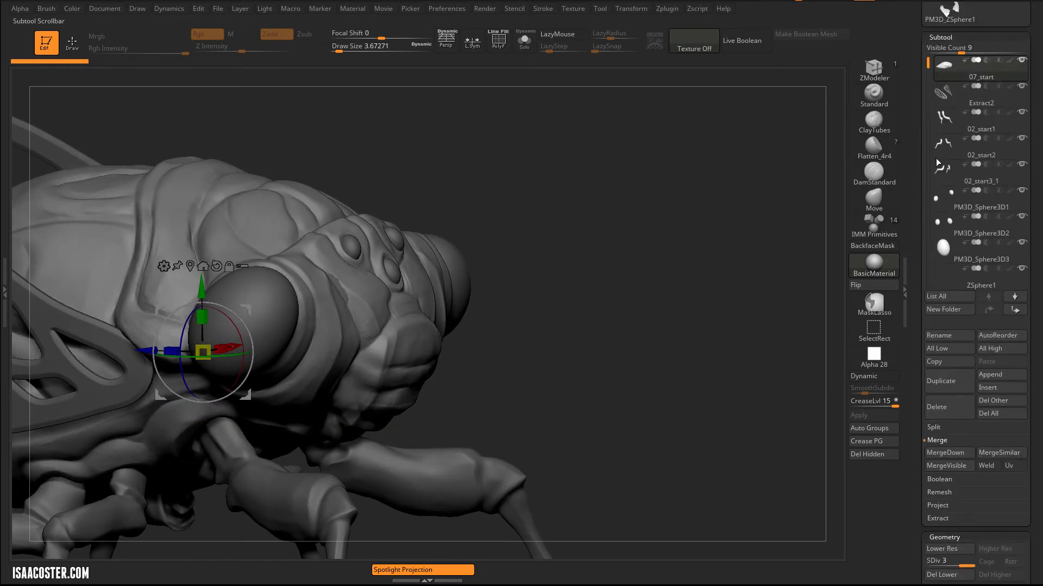
pyautogui.scroll(-3, 937, 122)
pyautogui.click(939, 220)
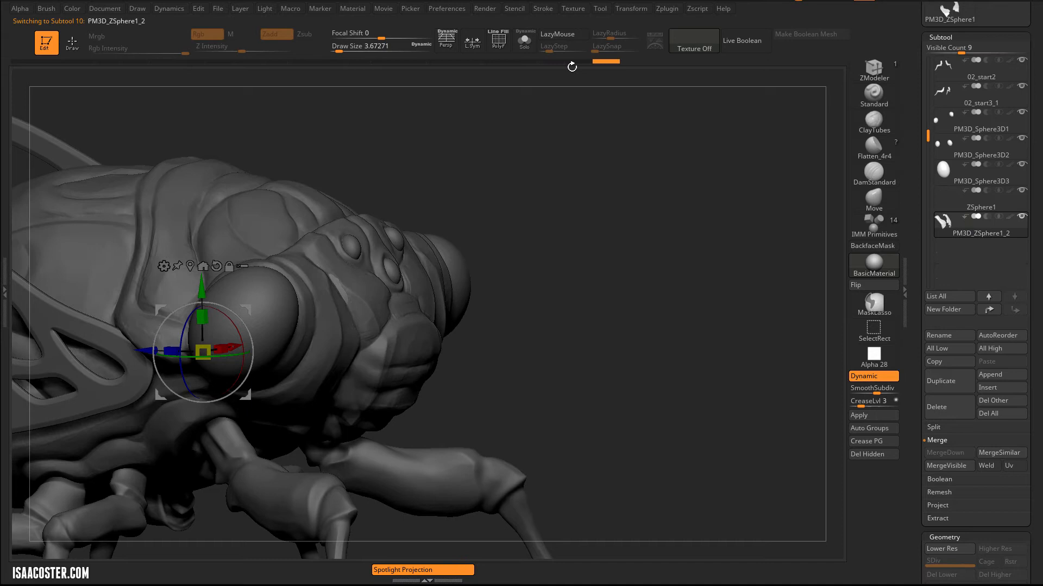
pyautogui.click(524, 39)
# Close in on the left face plate and draw a transform line across it.
pyautogui.moveTo(588, 171); pyautogui.dragTo(571, 326, button='right')
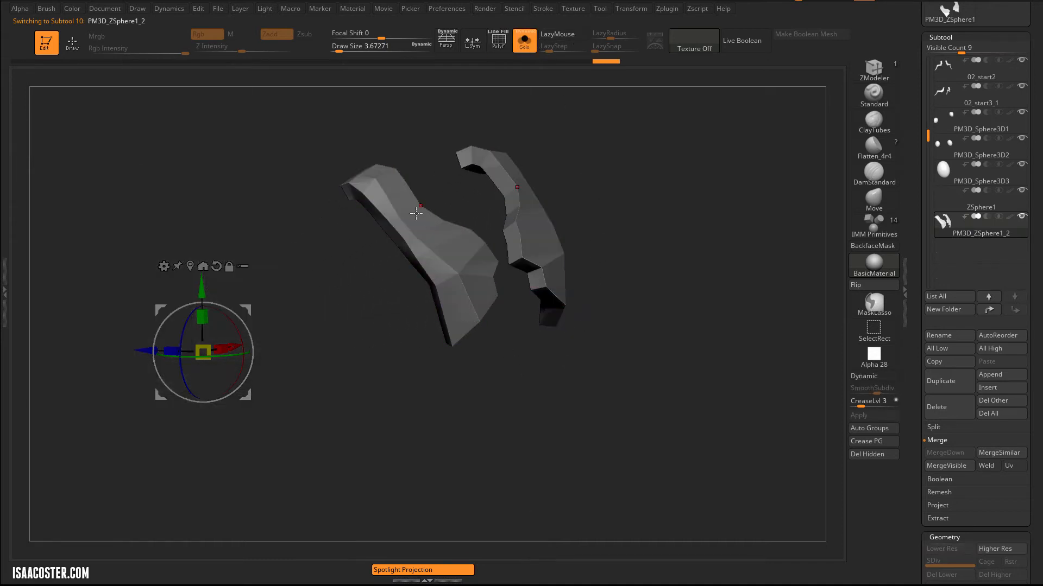
pyautogui.press('w')
pyautogui.moveTo(528, 369); pyautogui.dragTo(493, 281, button='right')
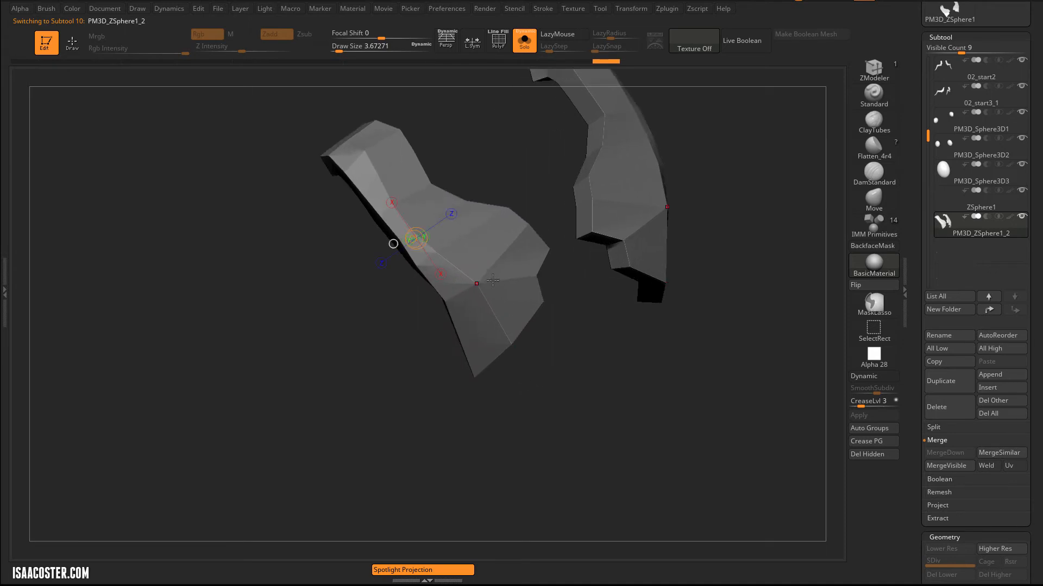
pyautogui.moveTo(513, 351); pyautogui.dragTo(543, 445, button='right')
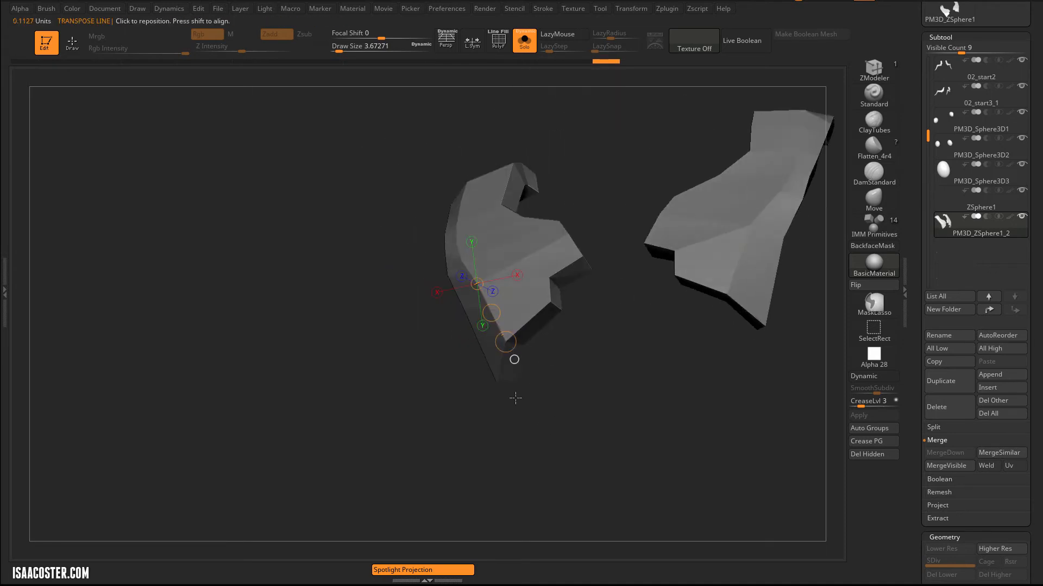
pyautogui.moveTo(476, 283); pyautogui.dragTo(500, 329)
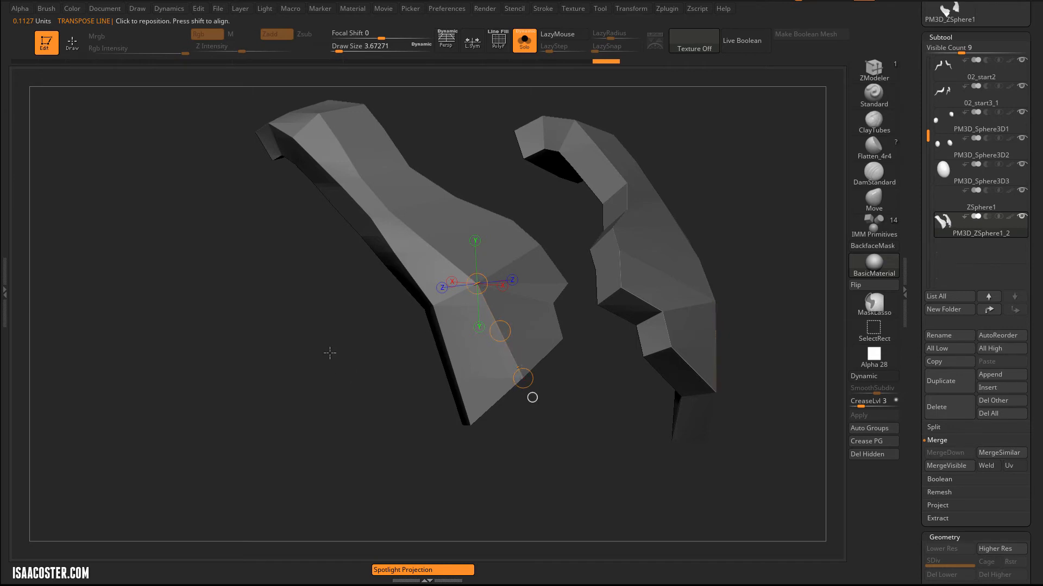
pyautogui.moveTo(329, 352); pyautogui.dragTo(459, 303, button='right')
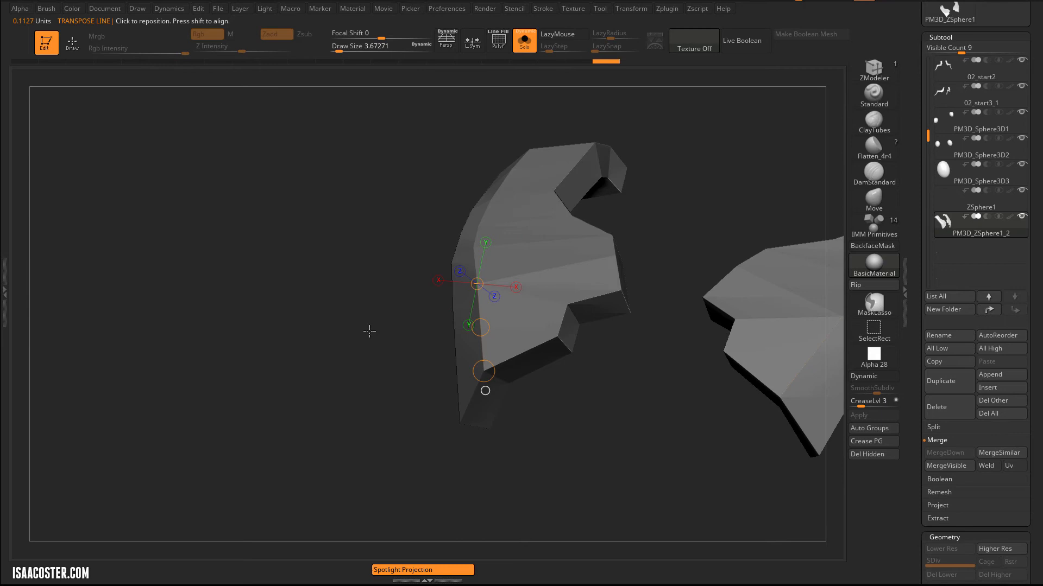
pyautogui.moveTo(369, 331); pyautogui.dragTo(744, 175, button='right')
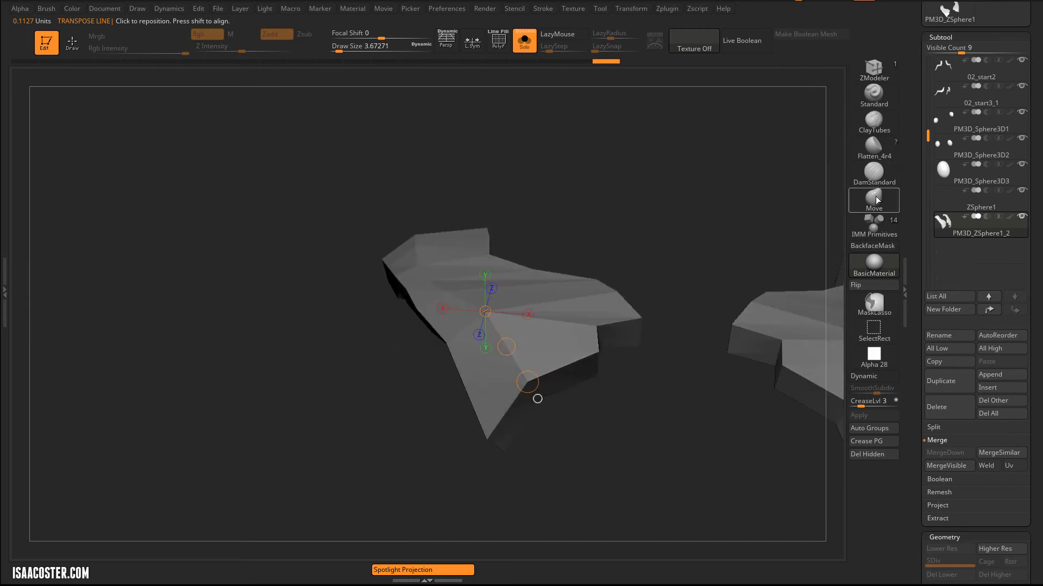
# Sculpt out the dent on the plate's top with a small brush, then re-enable Dynamic subdiv.
pyautogui.press('q')
pyautogui.press('[')
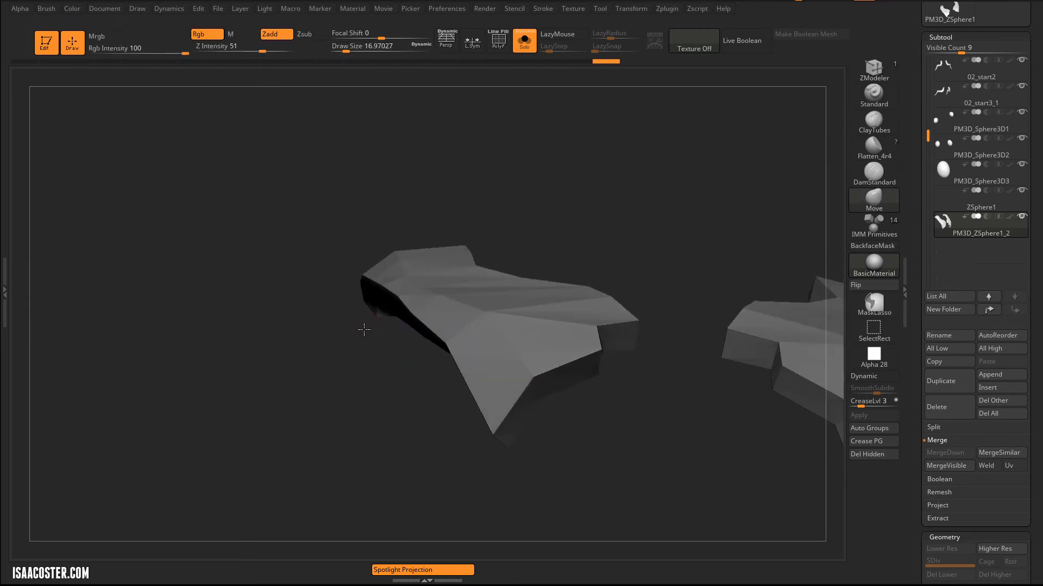
pyautogui.press('[')
pyautogui.moveTo(353, 339); pyautogui.dragTo(366, 349, button='right')
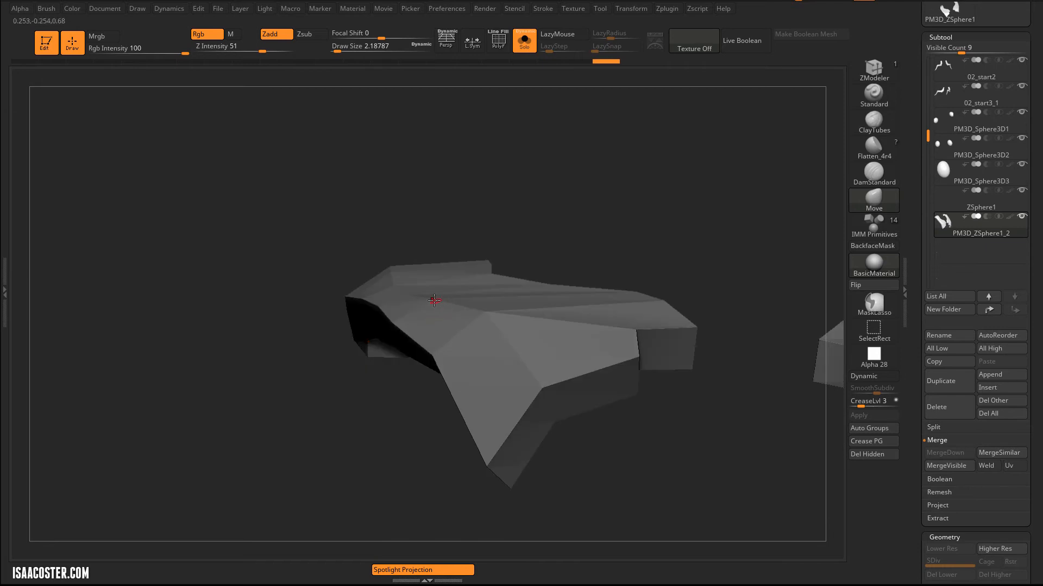
pyautogui.press(']')
pyautogui.moveTo(495, 217)
pyautogui.mouseDown(button='right')
pyautogui.moveTo(404, 272)
pyautogui.moveTo(429, 218)
pyautogui.mouseUp(button='right')
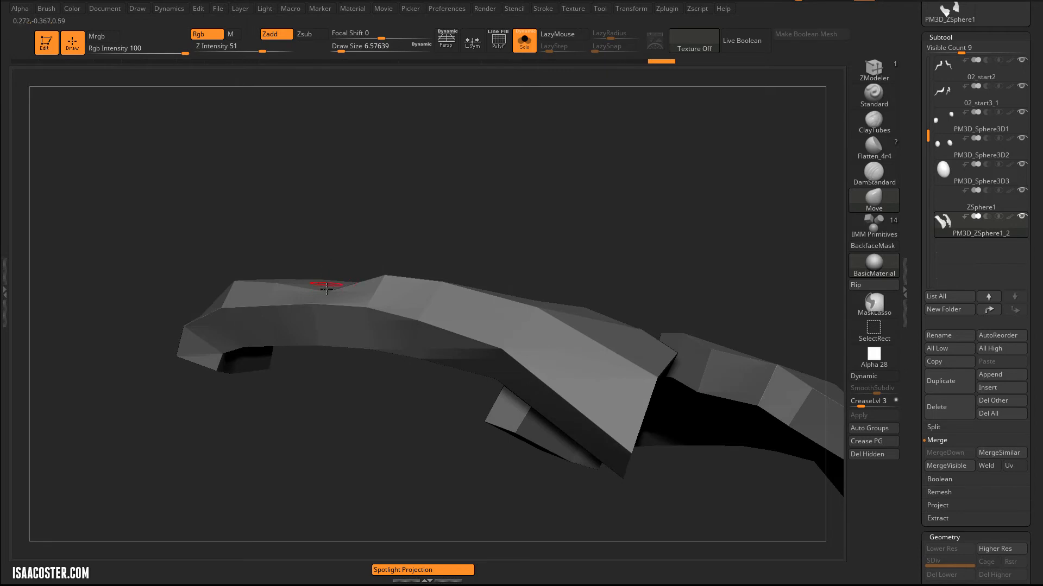
pyautogui.moveTo(326, 290); pyautogui.dragTo(328, 255)
pyautogui.moveTo(350, 234)
pyautogui.mouseDown(button='right')
pyautogui.moveTo(263, 263)
pyautogui.moveTo(267, 277)
pyautogui.mouseUp(button='right')
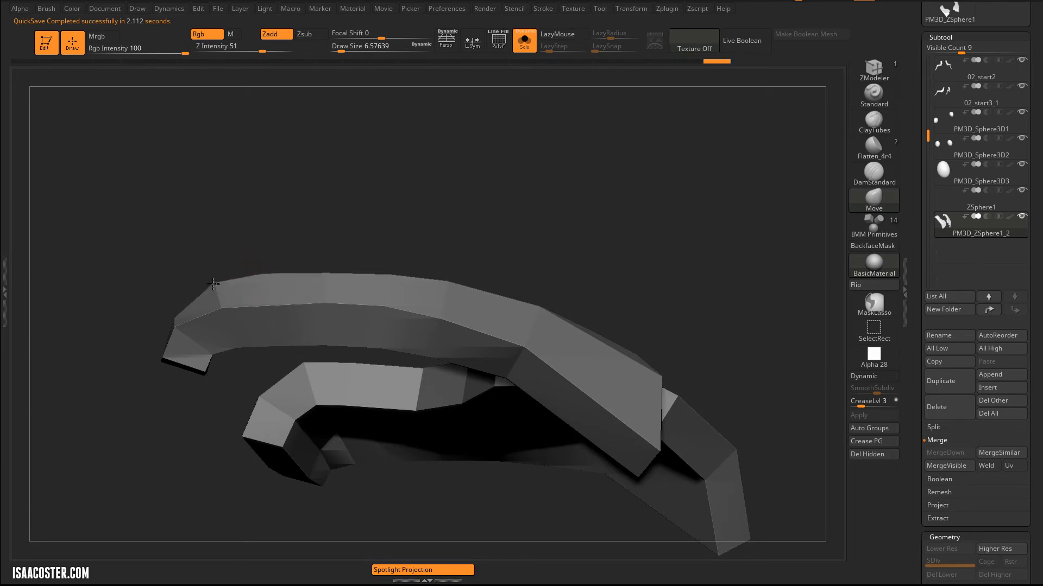
pyautogui.press('d')
# Inspect the smoothed plates up close, toggling the PolyF overlay.
pyautogui.hotkey('shift', 'f')
pyautogui.moveTo(326, 196); pyautogui.dragTo(322, 213, button='right')
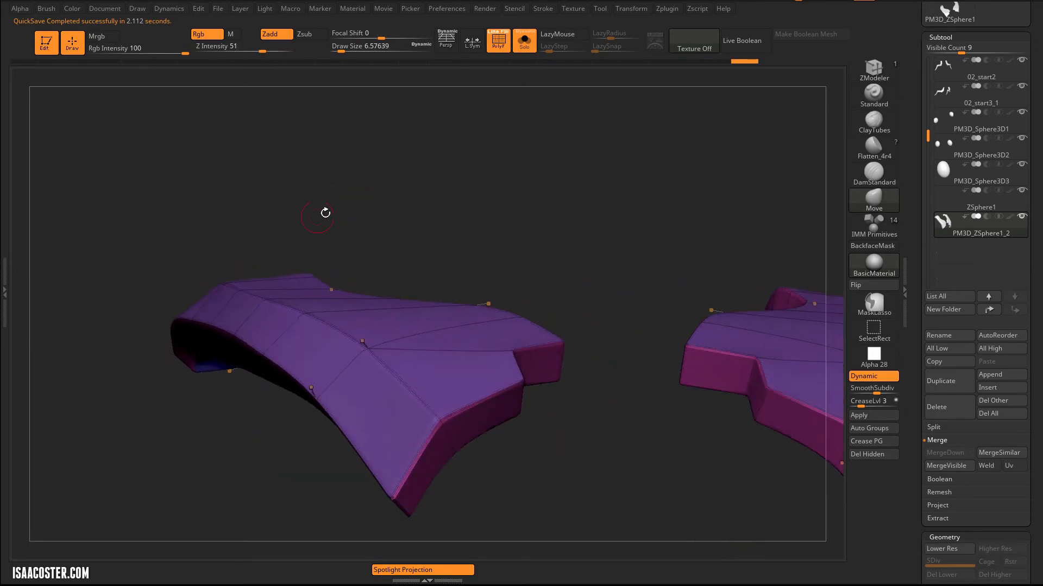
pyautogui.hotkey('shift', 'f')
pyautogui.moveTo(417, 215); pyautogui.dragTo(367, 179, button='right')
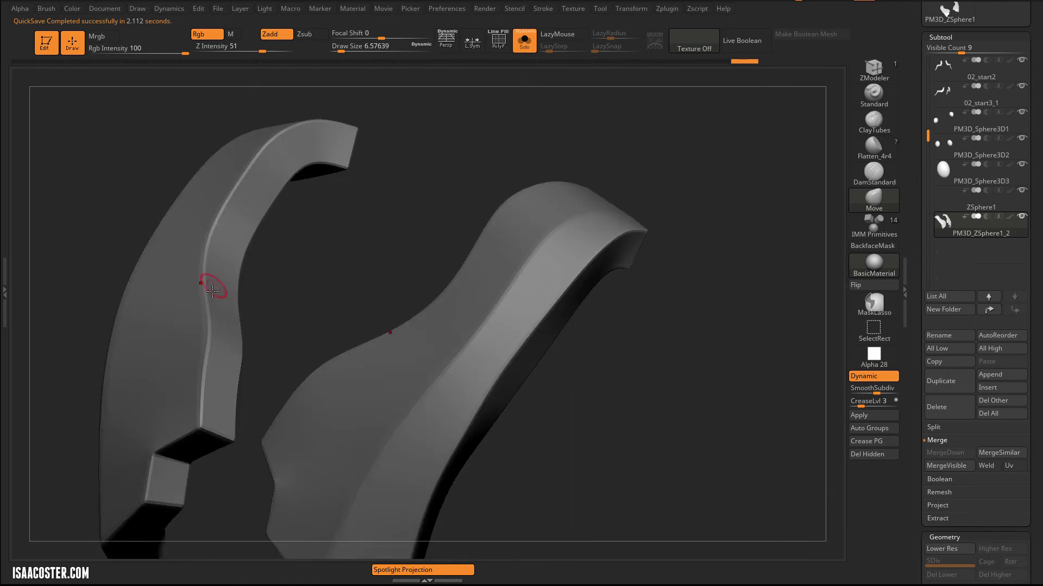
pyautogui.press(']')
# Add an edge line across the left plate and turn Solo off to show the head.
pyautogui.click(214, 290)
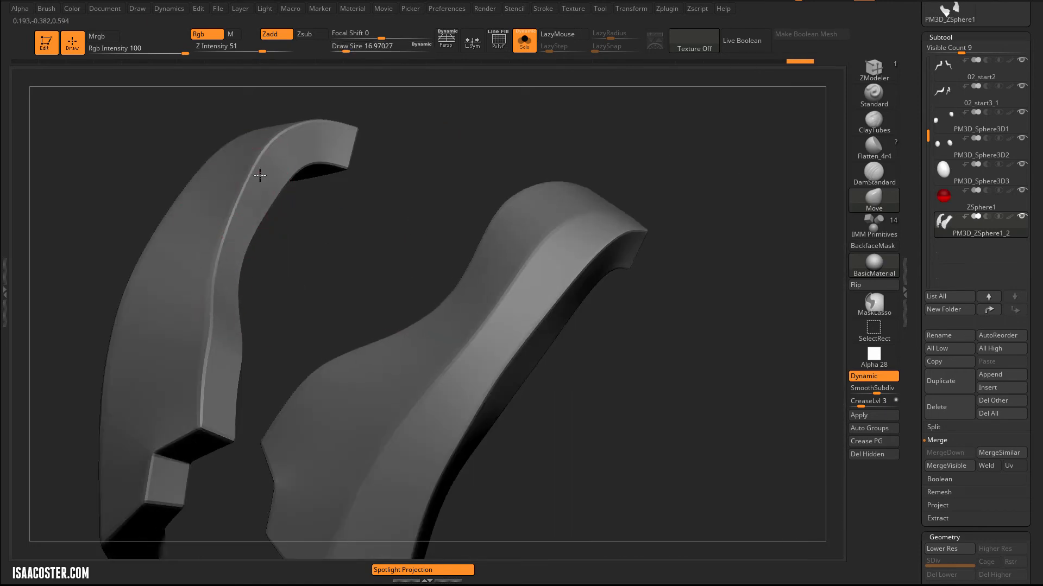
pyautogui.moveTo(359, 167)
pyautogui.mouseDown(button='right')
pyautogui.moveTo(373, 242)
pyautogui.moveTo(514, 71)
pyautogui.mouseUp(button='right')
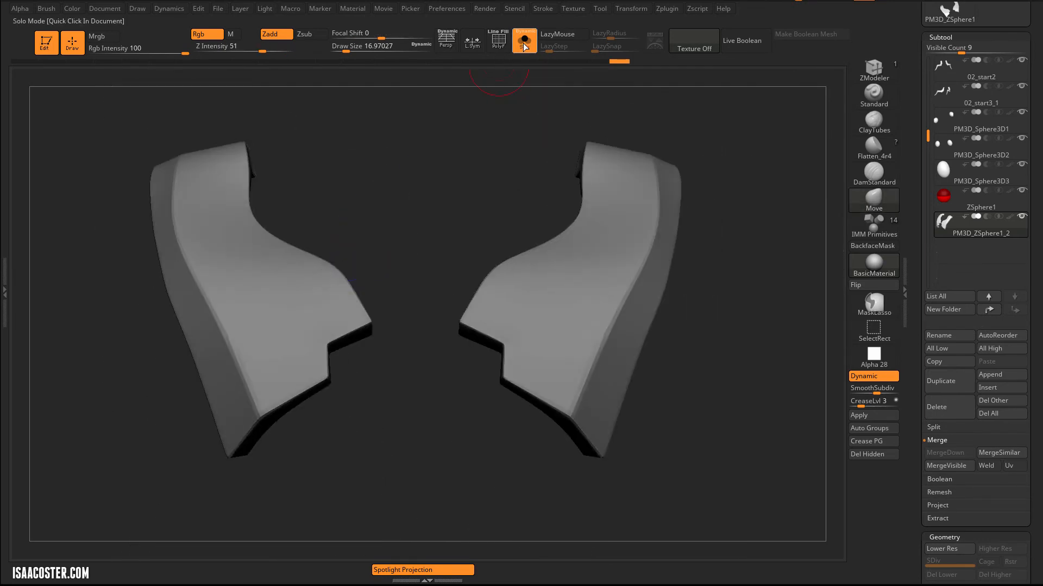
pyautogui.click(523, 41)
# Select the 07_start head, pick ClayTubes and carve grooves along both cheeks.
pyautogui.keyDown('alt'); pyautogui.click(618, 186); pyautogui.keyUp('alt')
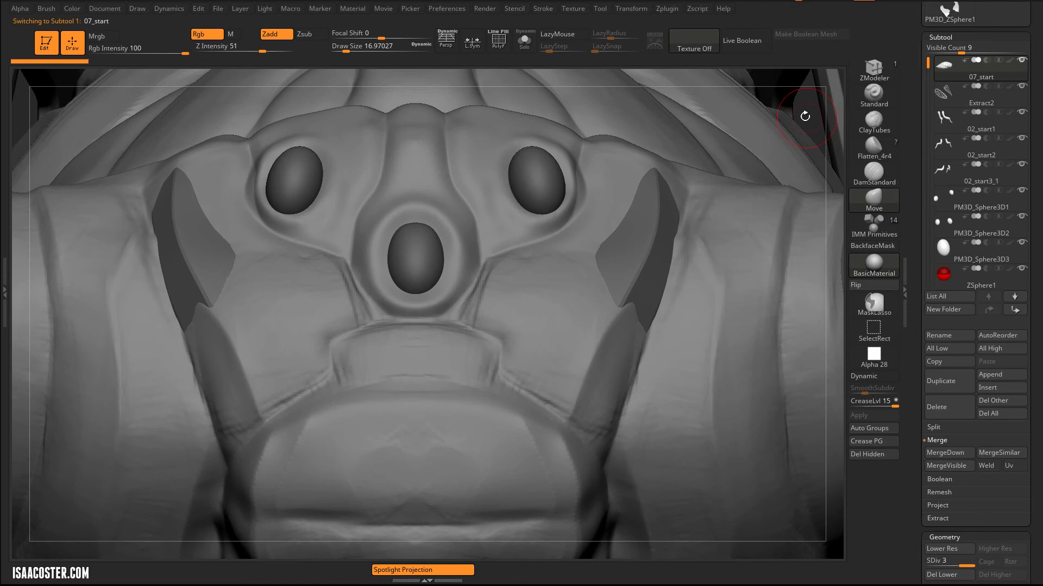
pyautogui.keyDown('alt'); pyautogui.moveTo(804, 115); pyautogui.dragTo(819, 128, button='right'); pyautogui.keyUp('alt')
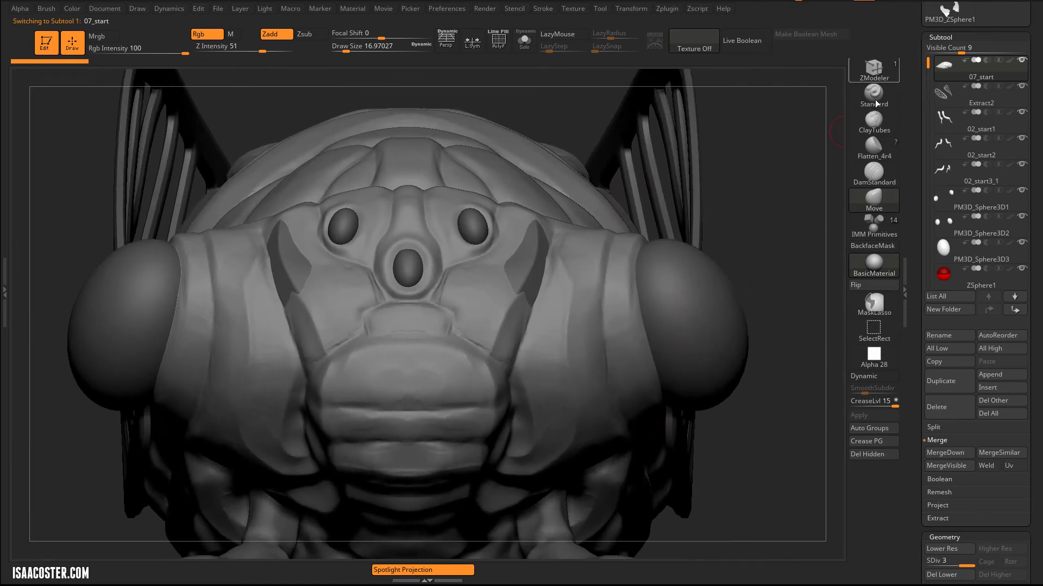
pyautogui.click(858, 128)
pyautogui.moveTo(488, 245); pyautogui.dragTo(456, 261, button='right')
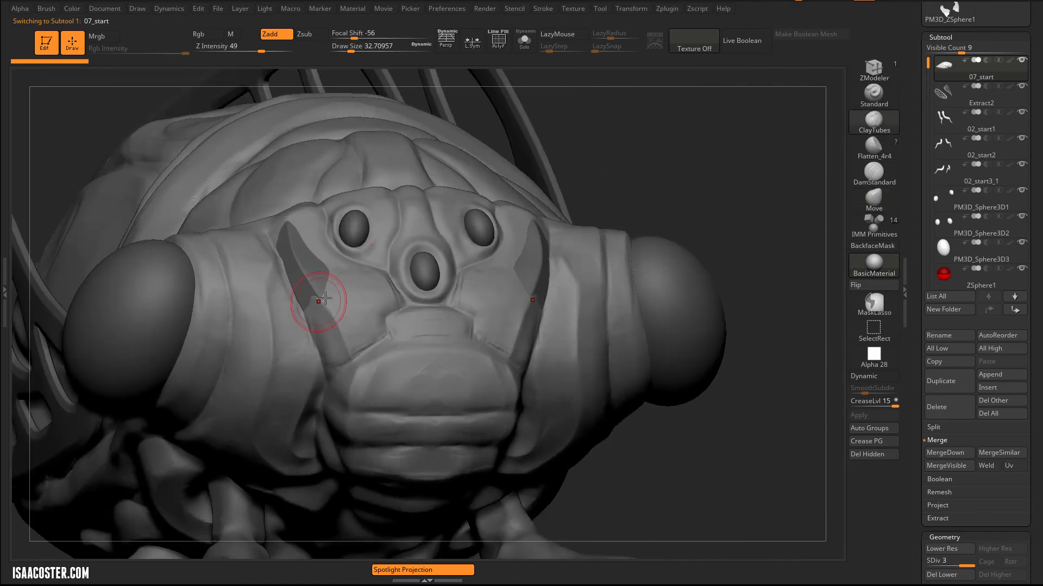
pyautogui.moveTo(317, 293)
pyautogui.mouseDown()
pyautogui.moveTo(342, 318)
pyautogui.moveTo(322, 322)
pyautogui.moveTo(342, 334)
pyautogui.moveTo(358, 327)
pyautogui.mouseUp()
pyautogui.moveTo(301, 310)
pyautogui.mouseDown()
pyautogui.moveTo(326, 350)
pyautogui.moveTo(367, 334)
pyautogui.moveTo(375, 293)
pyautogui.moveTo(387, 292)
pyautogui.moveTo(350, 277)
pyautogui.moveTo(345, 344)
pyautogui.mouseUp()
# Extend the flat cheek planes upward past the eyes and refine their tops.
pyautogui.moveTo(750, 214); pyautogui.dragTo(486, 261)
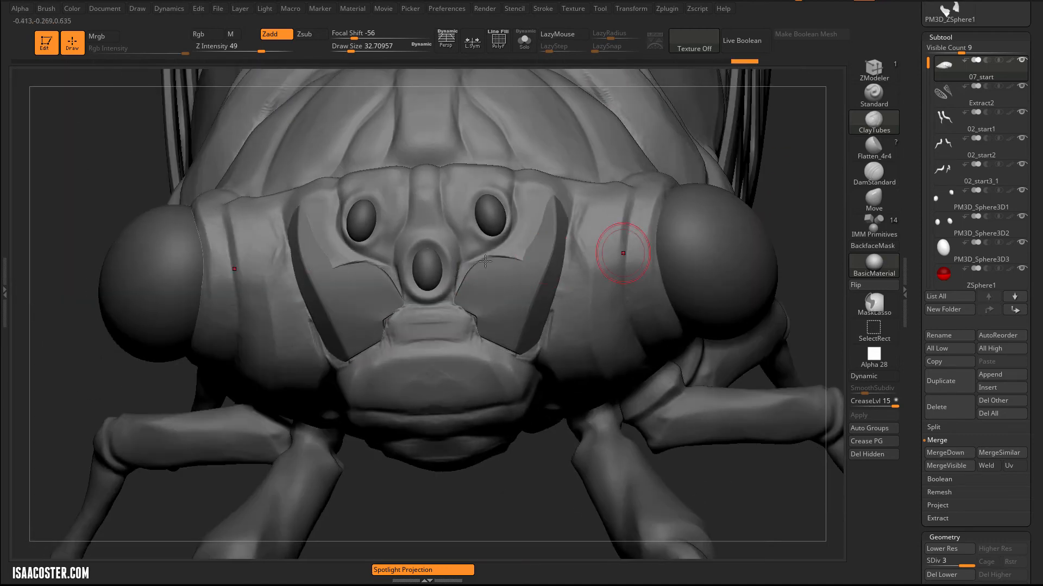
pyautogui.moveTo(369, 271)
pyautogui.mouseDown()
pyautogui.moveTo(343, 265)
pyautogui.moveTo(318, 233)
pyautogui.moveTo(324, 255)
pyautogui.moveTo(317, 212)
pyautogui.moveTo(314, 233)
pyautogui.moveTo(322, 200)
pyautogui.moveTo(269, 216)
pyautogui.mouseUp()
pyautogui.moveTo(734, 244); pyautogui.dragTo(570, 244, button='right')
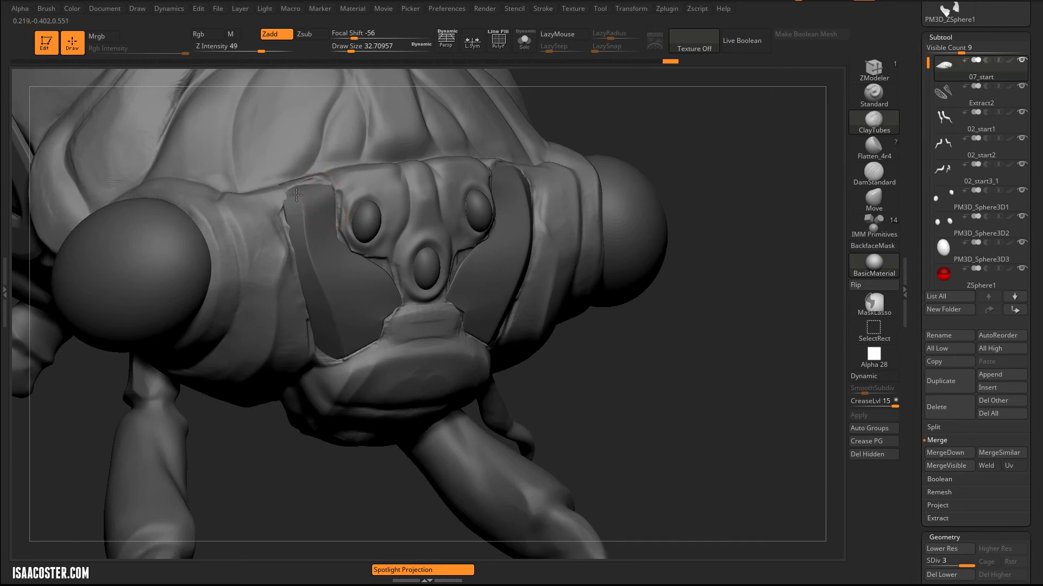
pyautogui.moveTo(296, 195)
pyautogui.mouseDown()
pyautogui.moveTo(325, 186)
pyautogui.moveTo(282, 237)
pyautogui.mouseUp()
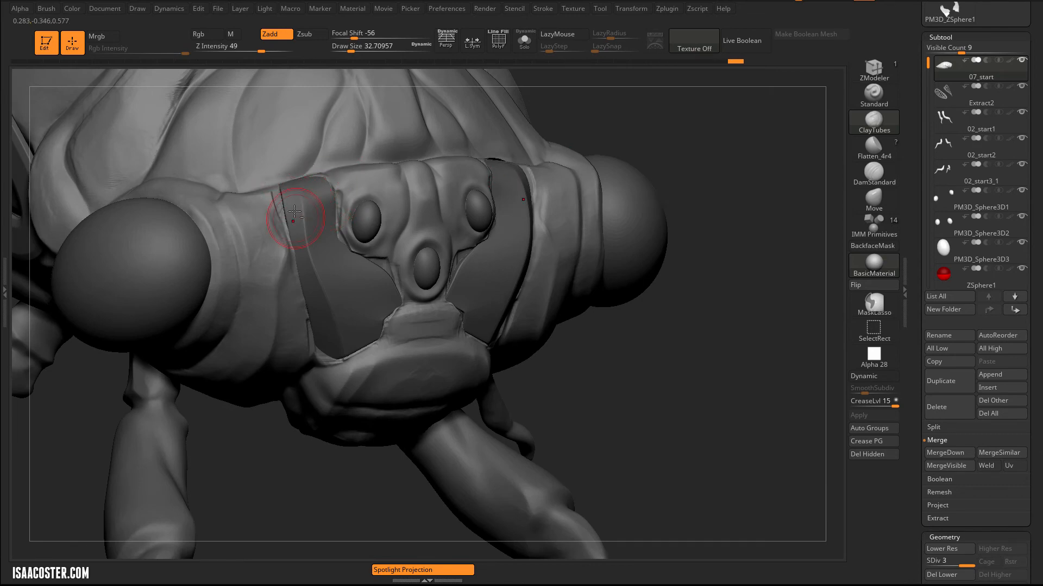
pyautogui.moveTo(629, 376)
pyautogui.mouseDown(button='right')
pyautogui.moveTo(522, 317)
pyautogui.moveTo(652, 318)
pyautogui.mouseUp(button='right')
# Shift the plate slightly outward from the eye with a Transpose move line.
pyautogui.press('w')
pyautogui.moveTo(369, 330); pyautogui.dragTo(370, 277)
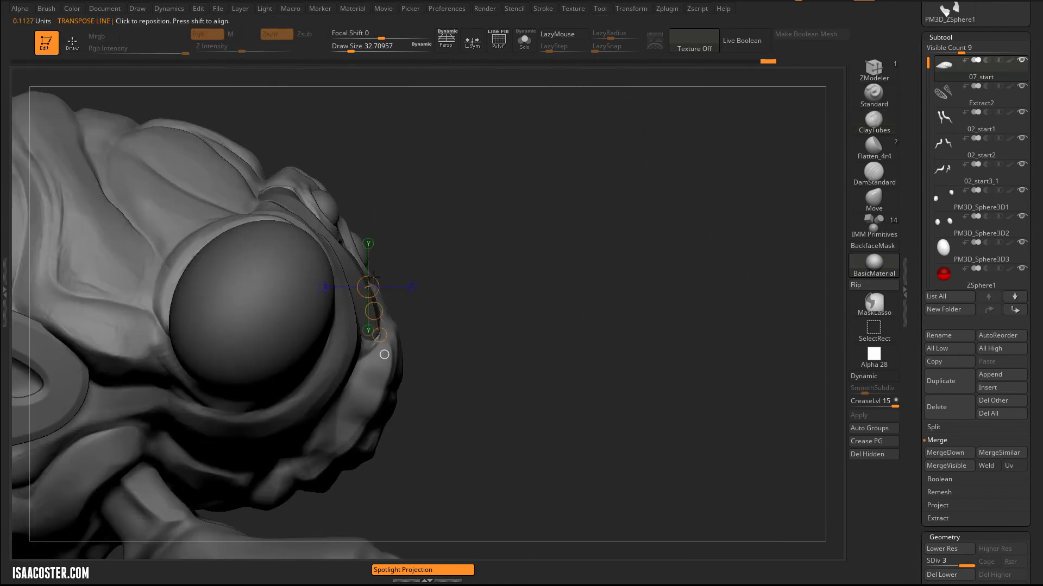
pyautogui.moveTo(384, 364); pyautogui.dragTo(506, 363)
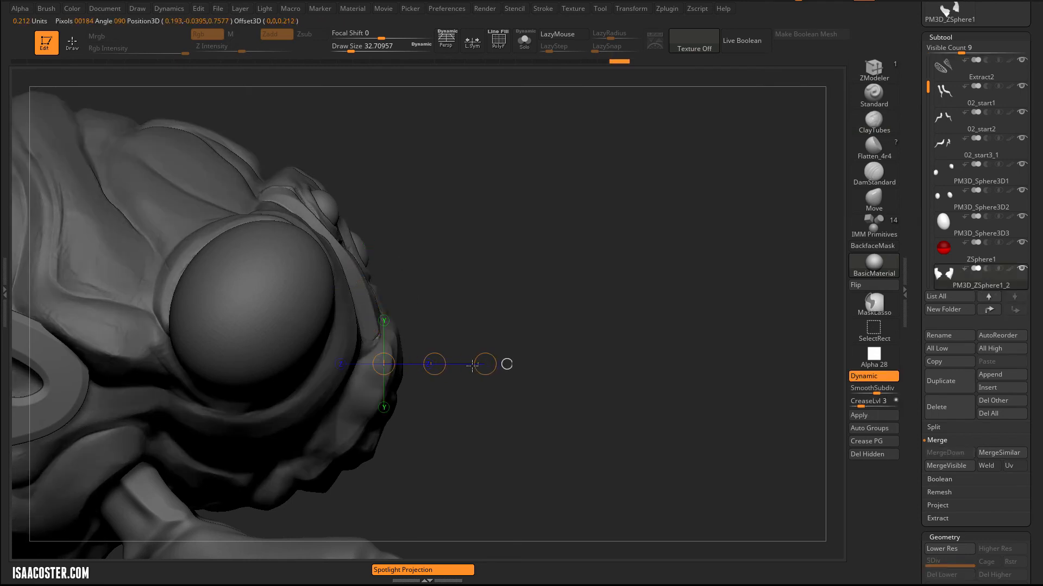
pyautogui.moveTo(432, 363); pyautogui.dragTo(440, 360)
pyautogui.press('q')
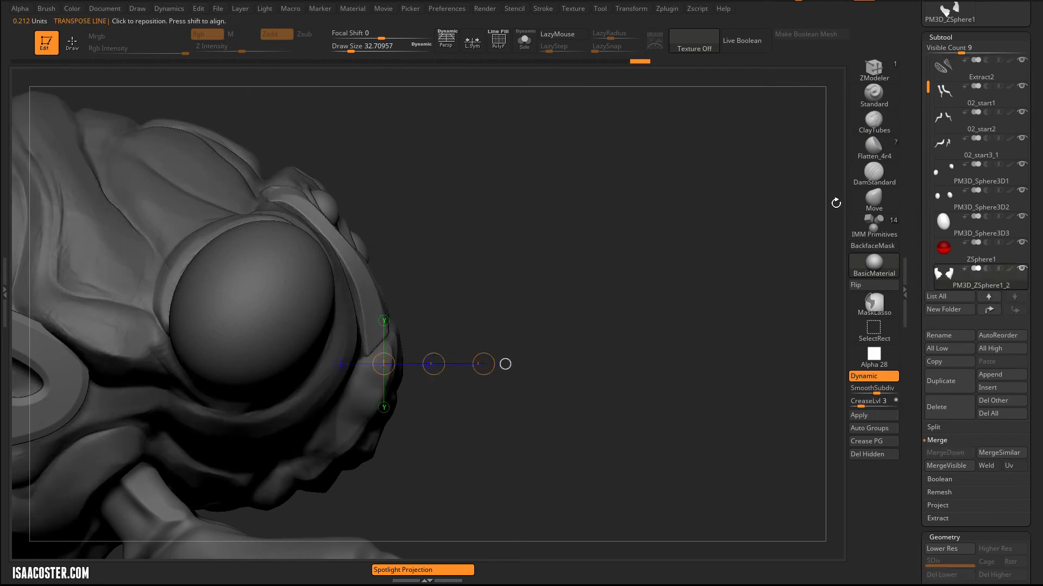
# Push the plate edge into shape around the eye with a large Move brush, checking from the front.
pyautogui.click(873, 202)
pyautogui.press('s')
pyautogui.moveTo(342, 226); pyautogui.dragTo(383, 227)
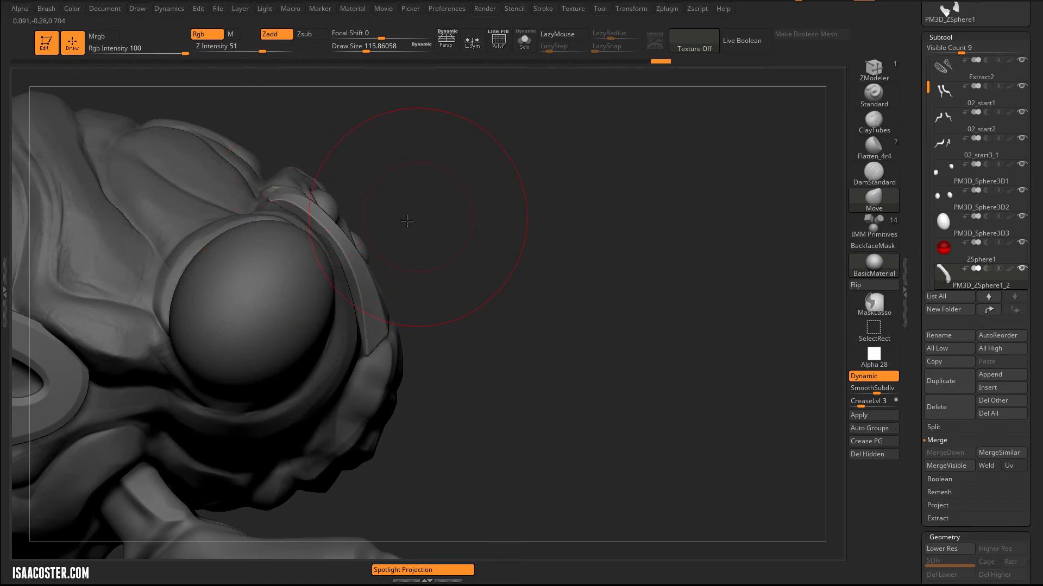
pyautogui.moveTo(407, 220)
pyautogui.mouseDown(button='right')
pyautogui.moveTo(570, 204)
pyautogui.moveTo(407, 220)
pyautogui.mouseUp(button='right')
pyautogui.press('s')
pyautogui.moveTo(383, 245)
pyautogui.mouseDown()
pyautogui.moveTo(356, 244)
pyautogui.moveTo(382, 247)
pyautogui.mouseUp()
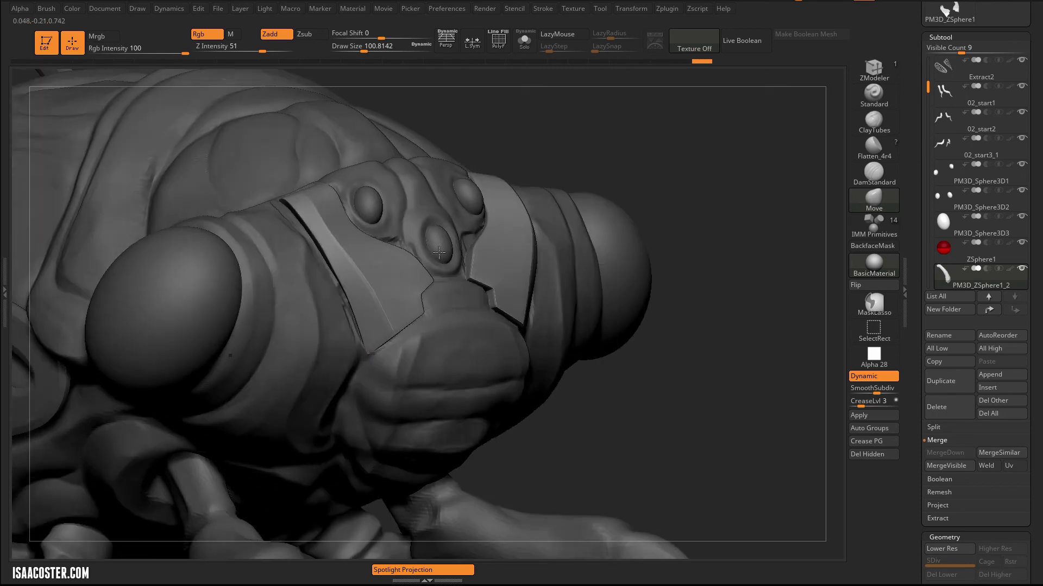
pyautogui.moveTo(570, 285)
pyautogui.mouseDown(button='right')
pyautogui.moveTo(407, 285)
pyautogui.moveTo(285, 203)
pyautogui.mouseUp(button='right')
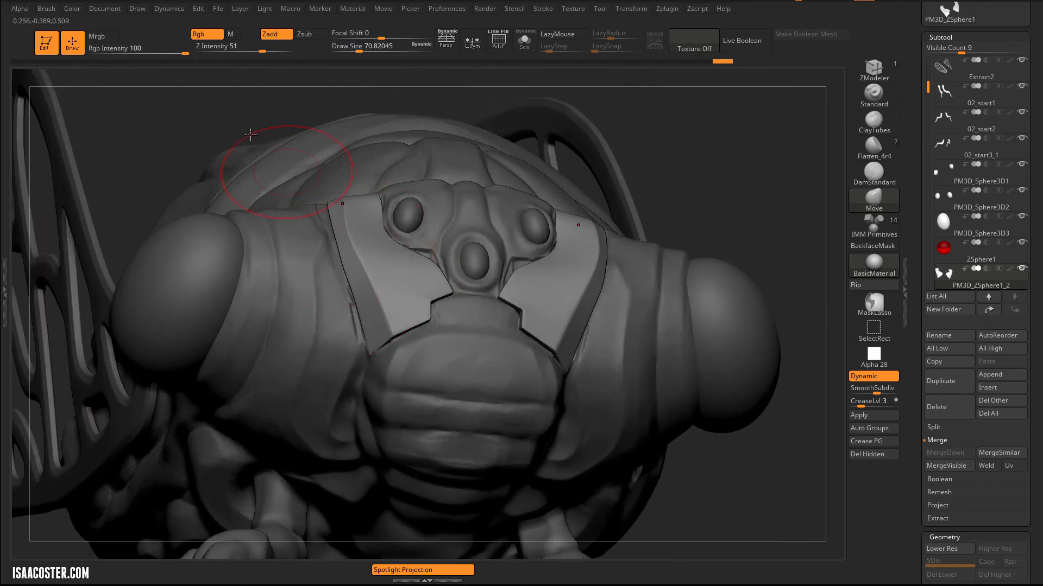
pyautogui.moveTo(250, 134); pyautogui.dragTo(309, 252, button='right')
pyautogui.press('[')
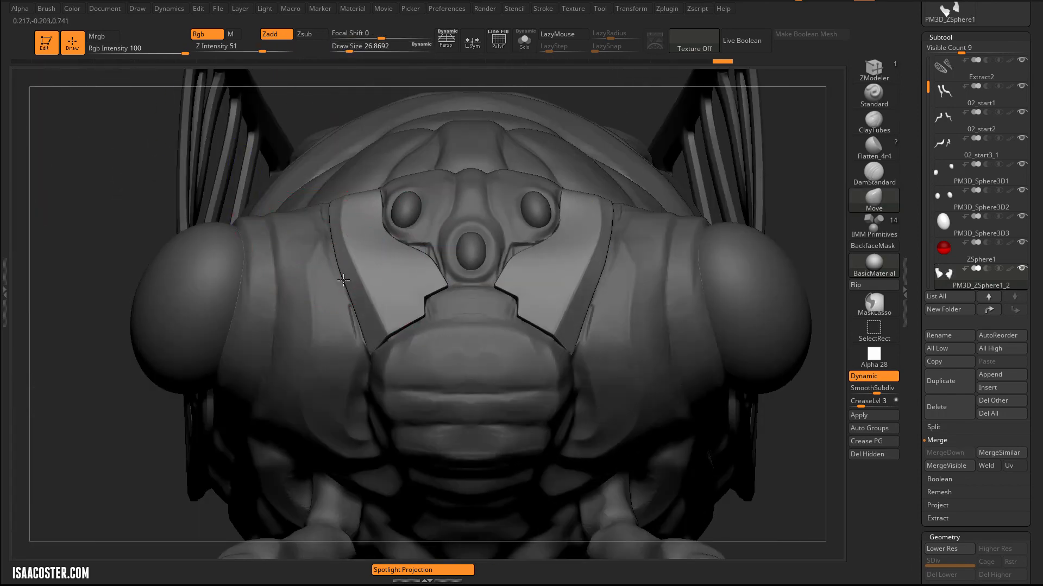
pyautogui.moveTo(139, 199)
pyautogui.mouseDown(button='right')
pyautogui.moveTo(41, 65)
pyautogui.moveTo(151, 209)
pyautogui.moveTo(67, 84)
pyautogui.moveTo(506, 45)
pyautogui.mouseUp(button='right')
# Solo the plates with PolyF on and set ZModeler to insert edge loops.
pyautogui.click(524, 39)
pyautogui.hotkey('shift', 'f')
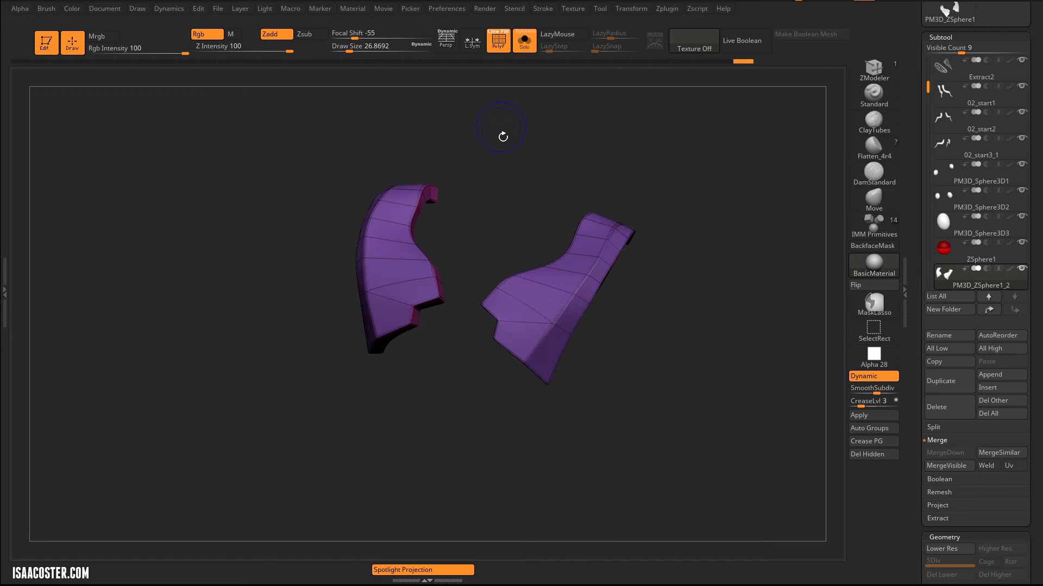
pyautogui.moveTo(505, 131)
pyautogui.keyDown('alt'); pyautogui.mouseDown(button='right')
pyautogui.moveTo(548, 172)
pyautogui.moveTo(599, 178)
pyautogui.moveTo(650, 165)
pyautogui.mouseUp(button='right'); pyautogui.keyUp('alt')
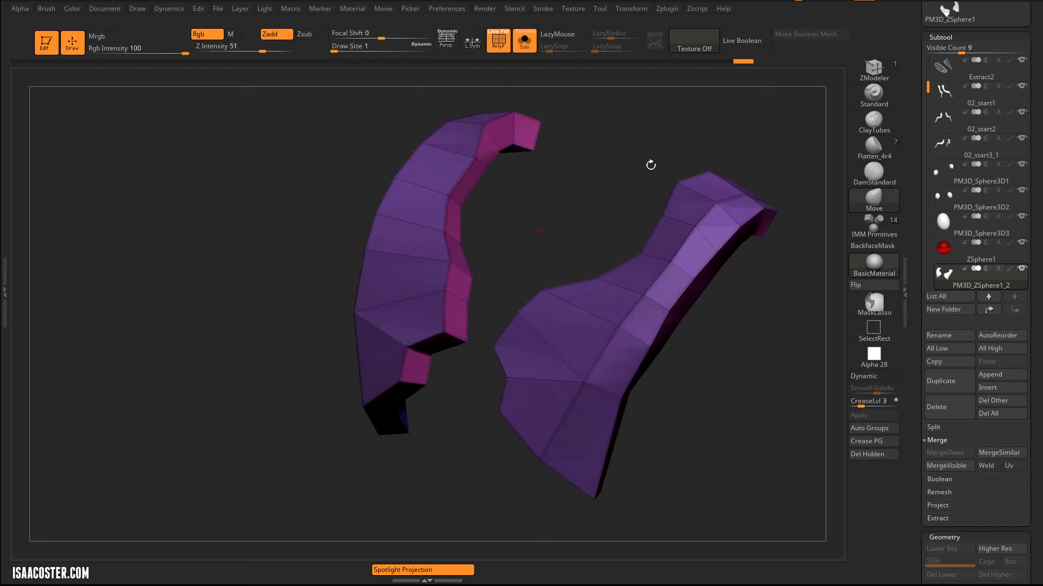
pyautogui.click(874, 71)
pyautogui.press('space')
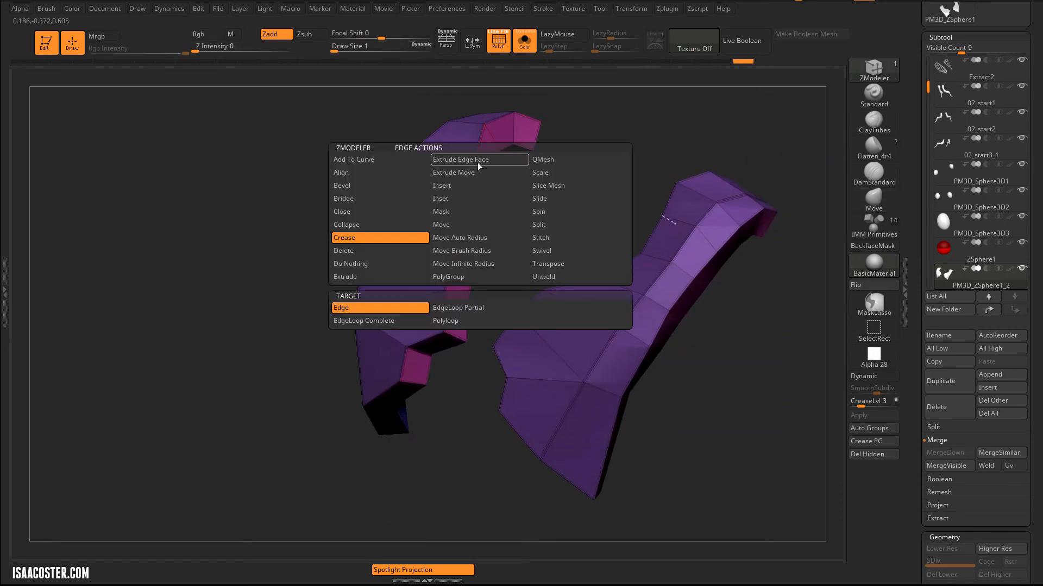
pyautogui.click(448, 185)
pyautogui.moveTo(515, 220); pyautogui.dragTo(462, 190, button='right')
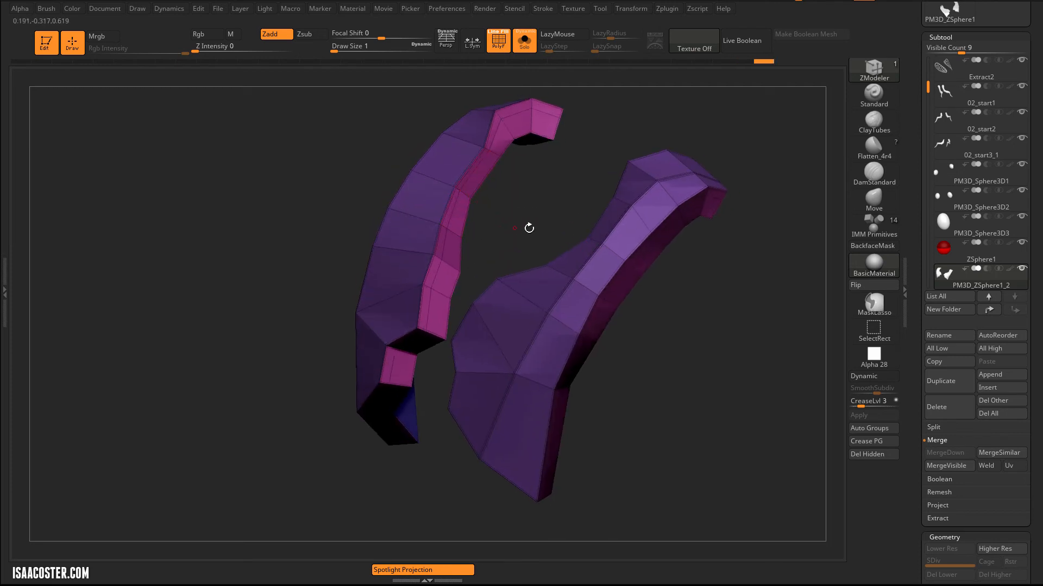
# Use a Lasso selection brush to isolate one polygon strip, then unhide the plates.
pyautogui.hotkey('ctrl', 'shift')
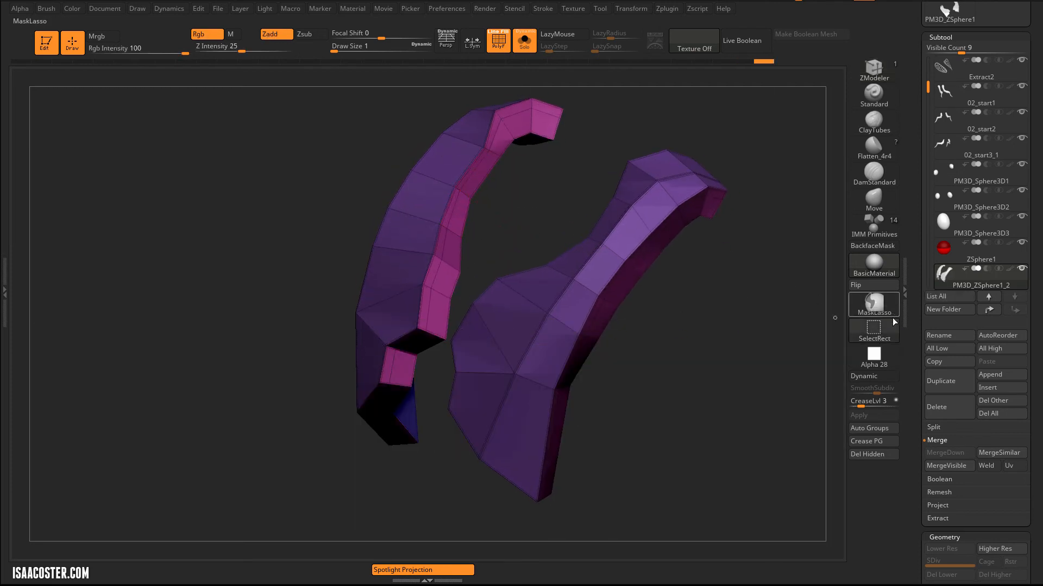
pyautogui.click(873, 329)
pyautogui.click(337, 399)
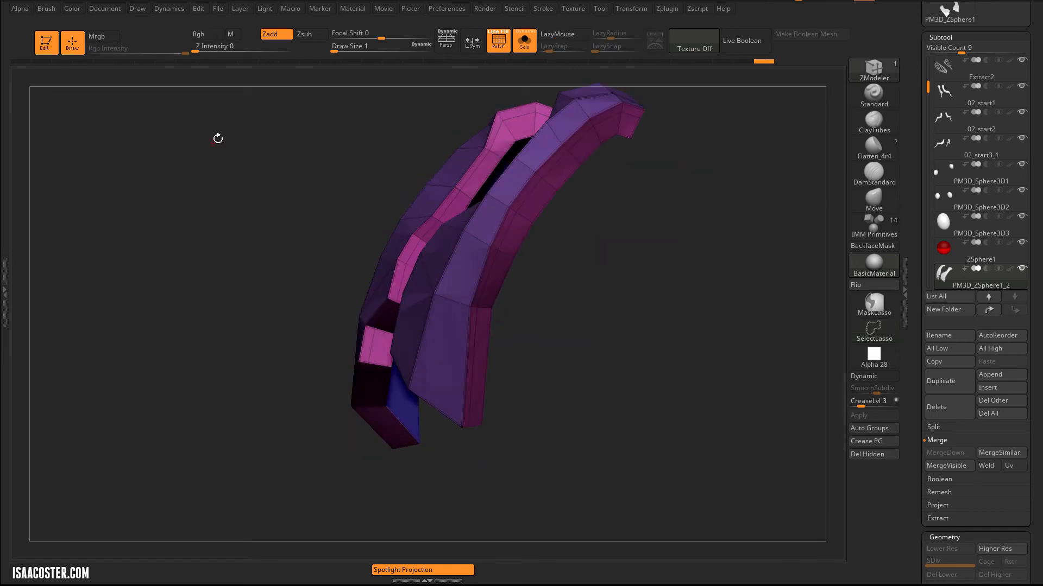
pyautogui.moveTo(73, 49); pyautogui.dragTo(425, 259, button='right')
pyautogui.keyDown('ctrl'); pyautogui.keyDown('shift'); pyautogui.click(433, 261); pyautogui.keyUp('shift'); pyautogui.keyUp('ctrl')
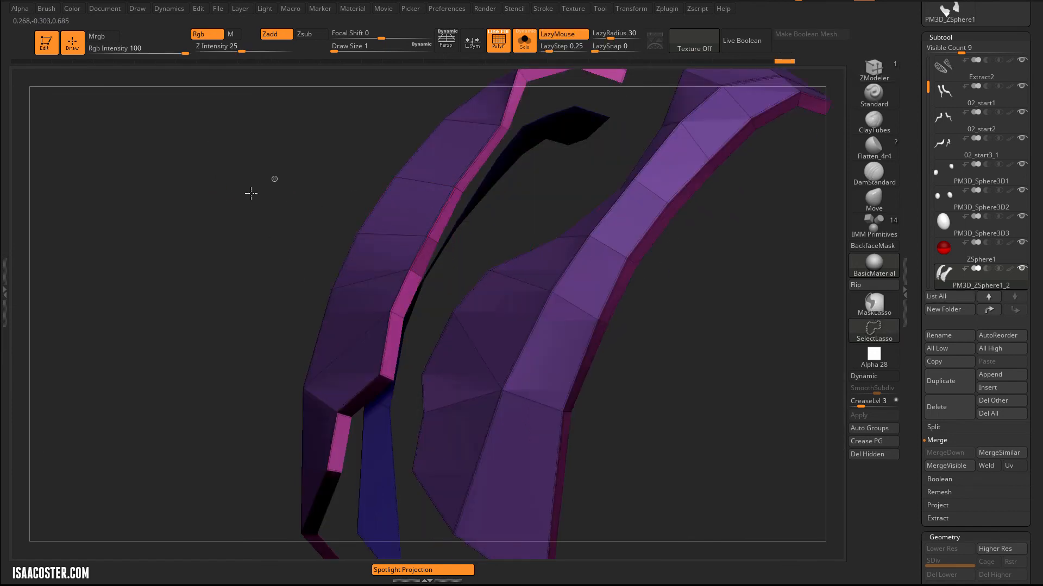
pyautogui.keyDown('ctrl'); pyautogui.keyDown('shift'); pyautogui.click(260, 246); pyautogui.keyUp('shift'); pyautogui.keyUp('ctrl')
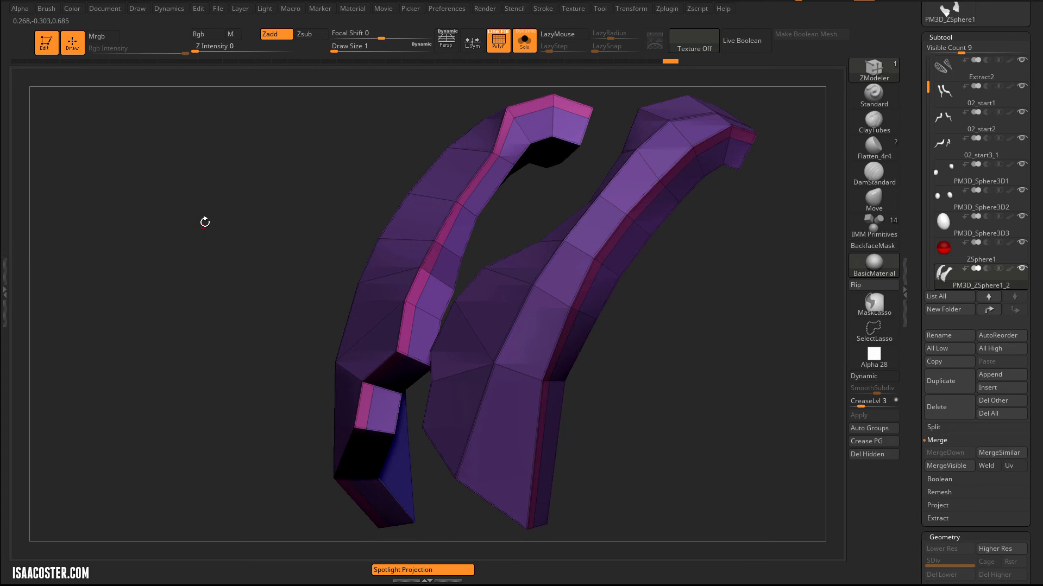
pyautogui.moveTo(74, 78); pyautogui.dragTo(350, 239, button='right')
# Inflate the whole polygroup to thicken the plates.
pyautogui.press('space')
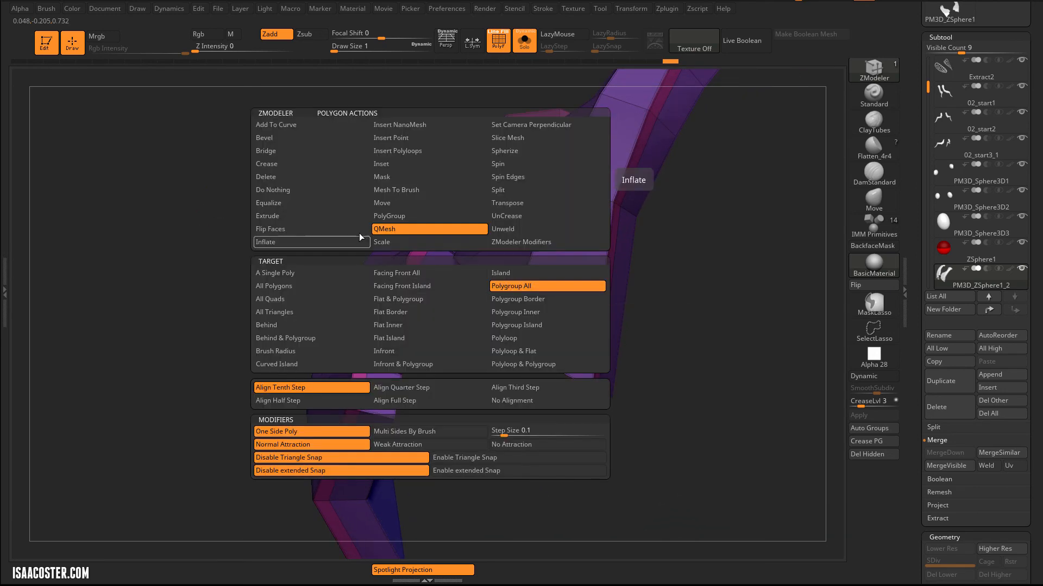
pyautogui.click(304, 242)
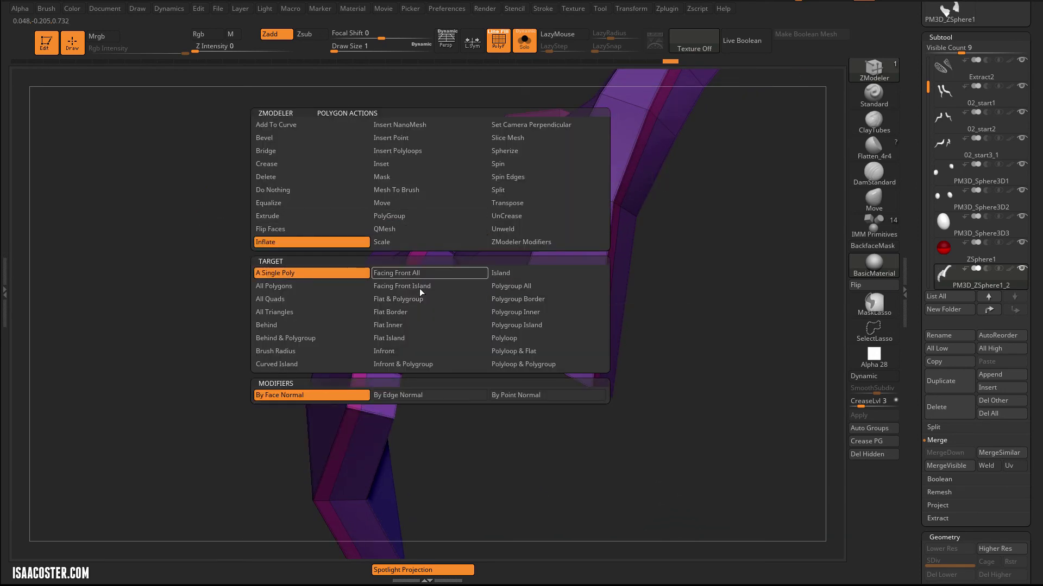
pyautogui.click(505, 299)
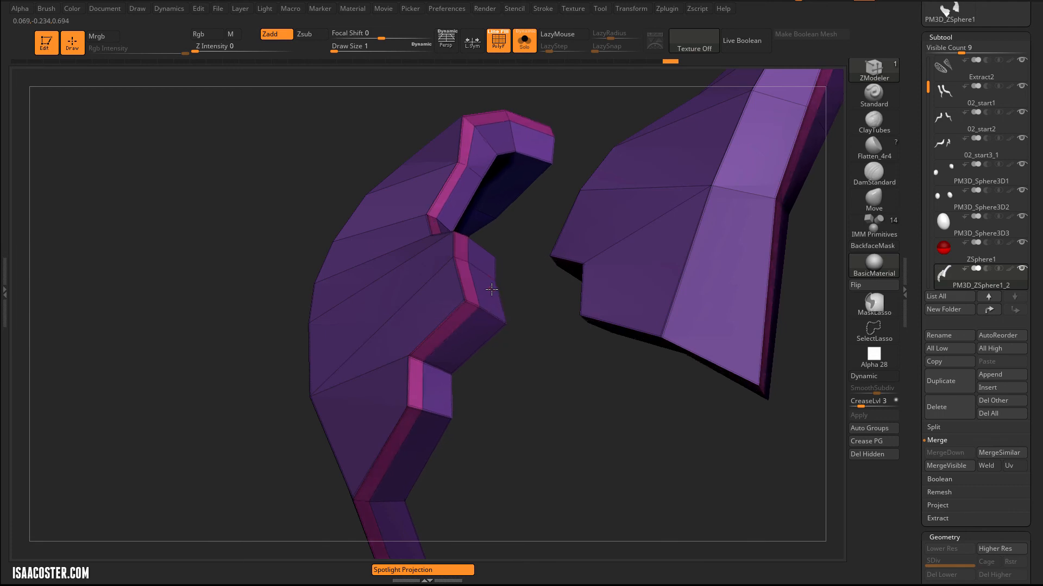
pyautogui.moveTo(595, 284); pyautogui.dragTo(681, 295)
# Turn Dynamic subdiv back on, hide PolyF and view both plates from the front.
pyautogui.click(866, 433)
pyautogui.press('d')
pyautogui.hotkey('shift', 'f')
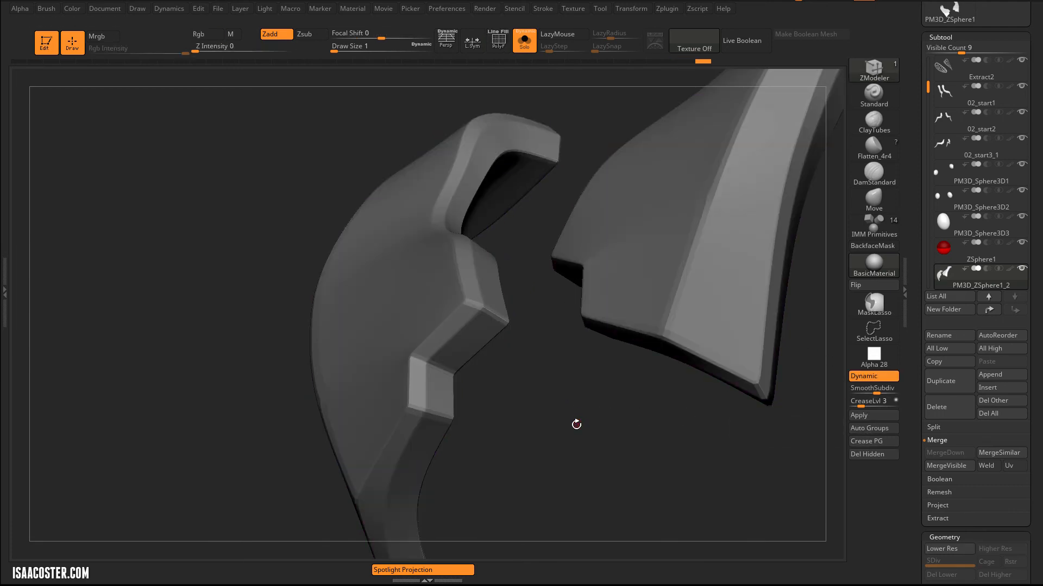
pyautogui.moveTo(574, 435); pyautogui.dragTo(491, 98)
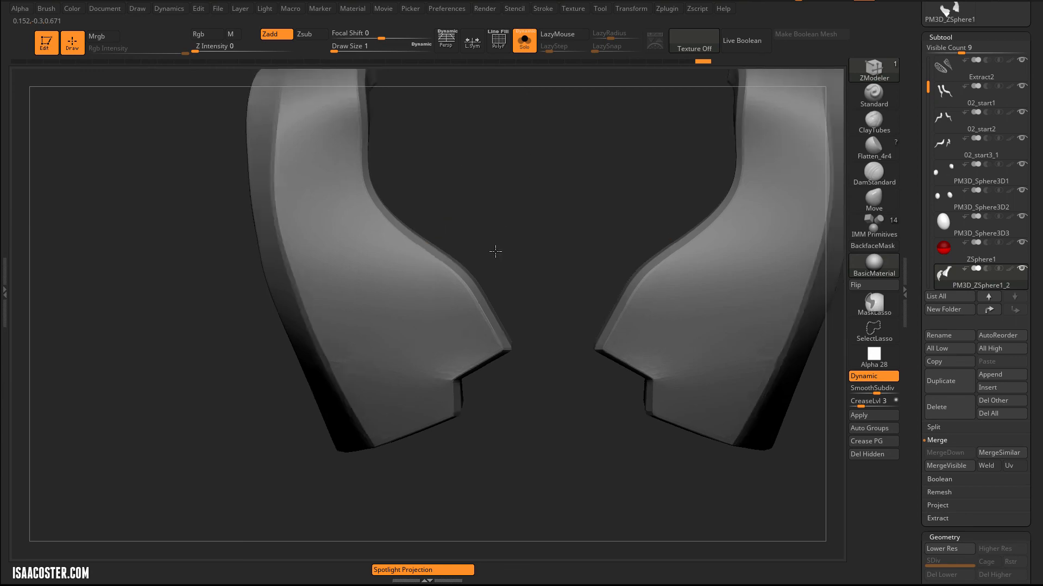
# Check the plates on the head, then re-solo them with PolyF on and Dynamic off.
pyautogui.click(525, 40)
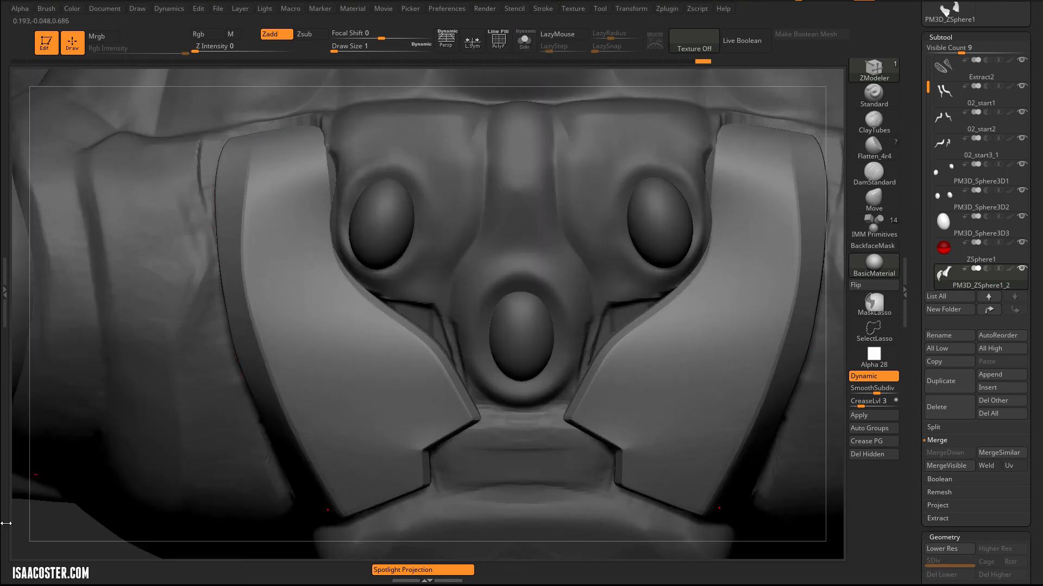
pyautogui.moveTo(66, 518)
pyautogui.keyDown('alt'); pyautogui.mouseDown()
pyautogui.moveTo(49, 408)
pyautogui.moveTo(312, 118)
pyautogui.moveTo(522, 97)
pyautogui.mouseUp(); pyautogui.keyUp('alt')
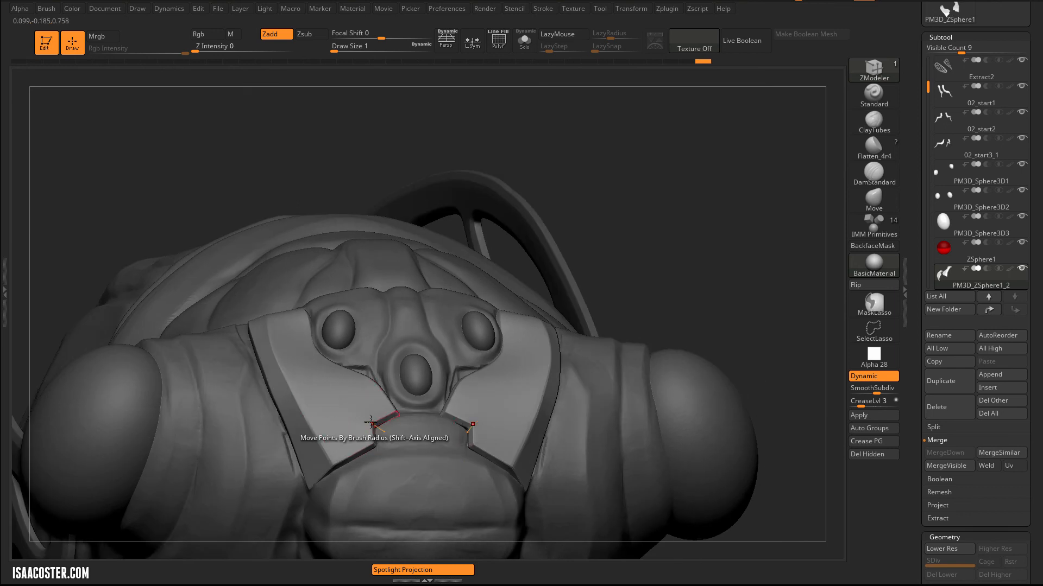
pyautogui.click(525, 40)
pyautogui.keyDown('alt'); pyautogui.moveTo(219, 94); pyautogui.dragTo(155, 98); pyautogui.keyUp('alt')
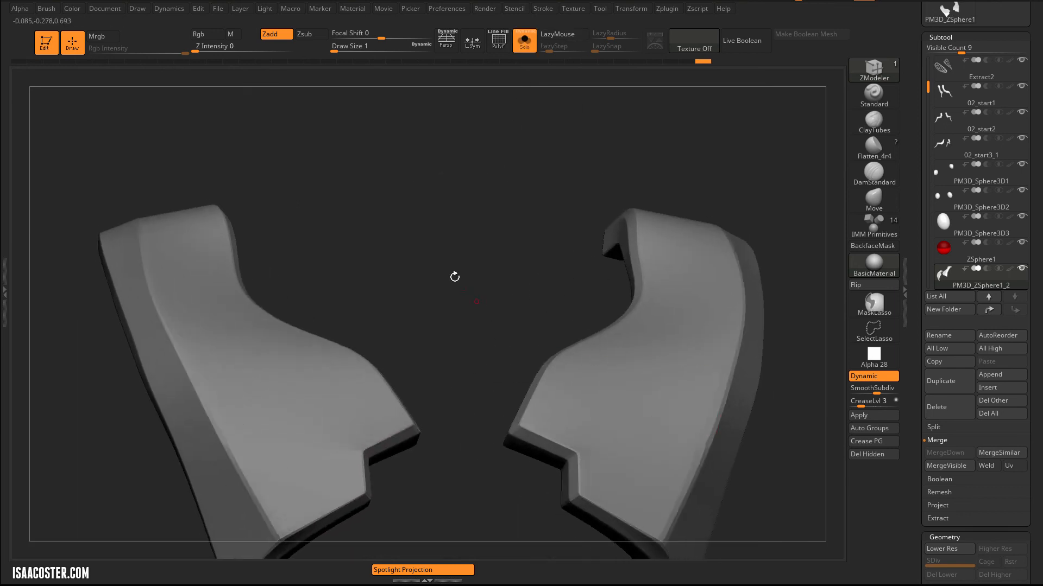
pyautogui.hotkey('shift', 'f')
pyautogui.press('d')
# Crease the plates' inner edges, re-enable Dynamic and show the whole cicada.
pyautogui.moveTo(435, 394); pyautogui.dragTo(456, 420, button='right')
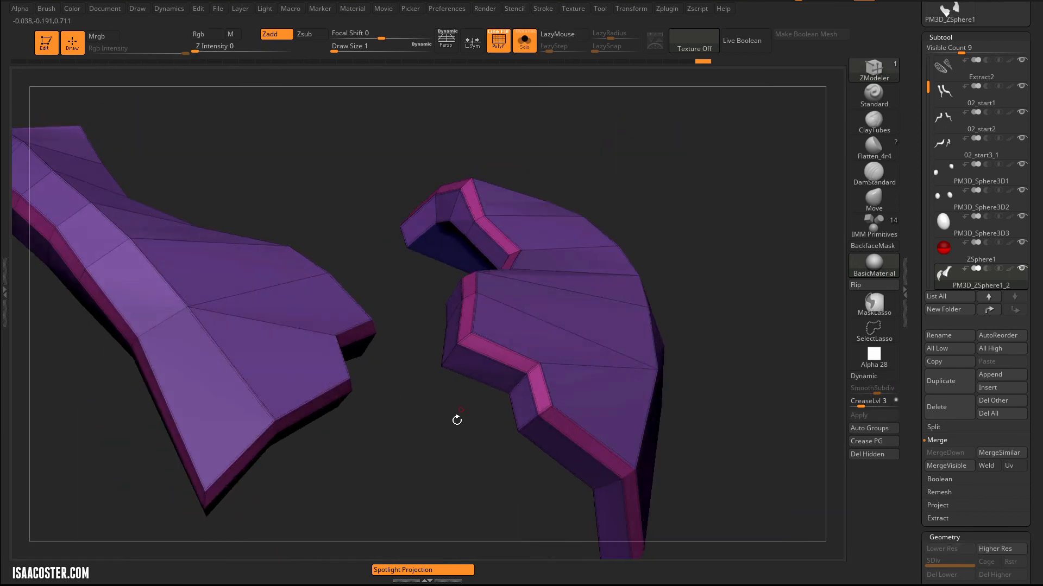
pyautogui.keyDown('alt'); pyautogui.moveTo(457, 420); pyautogui.dragTo(457, 444); pyautogui.keyUp('alt')
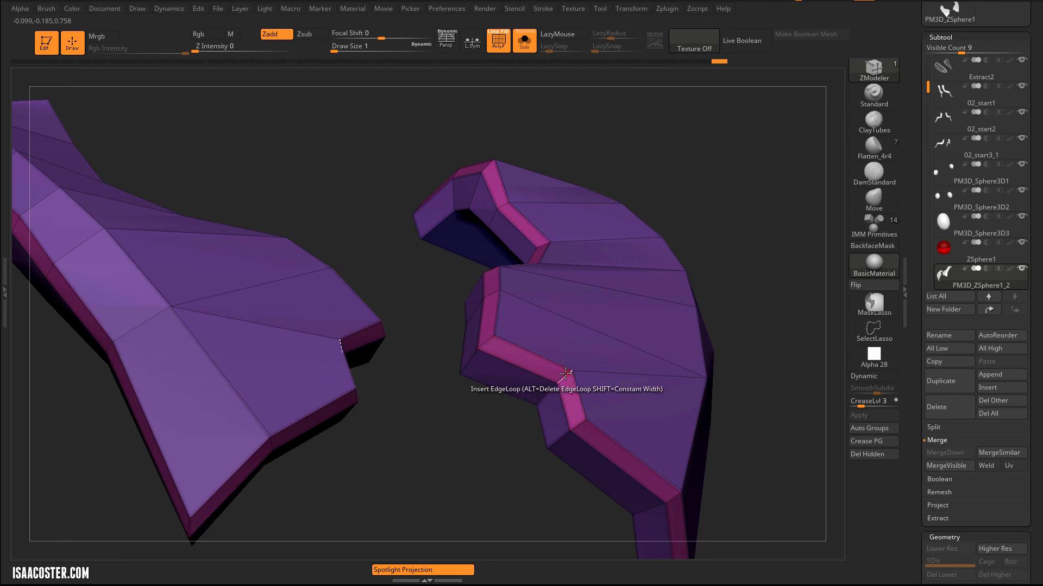
pyautogui.press('space')
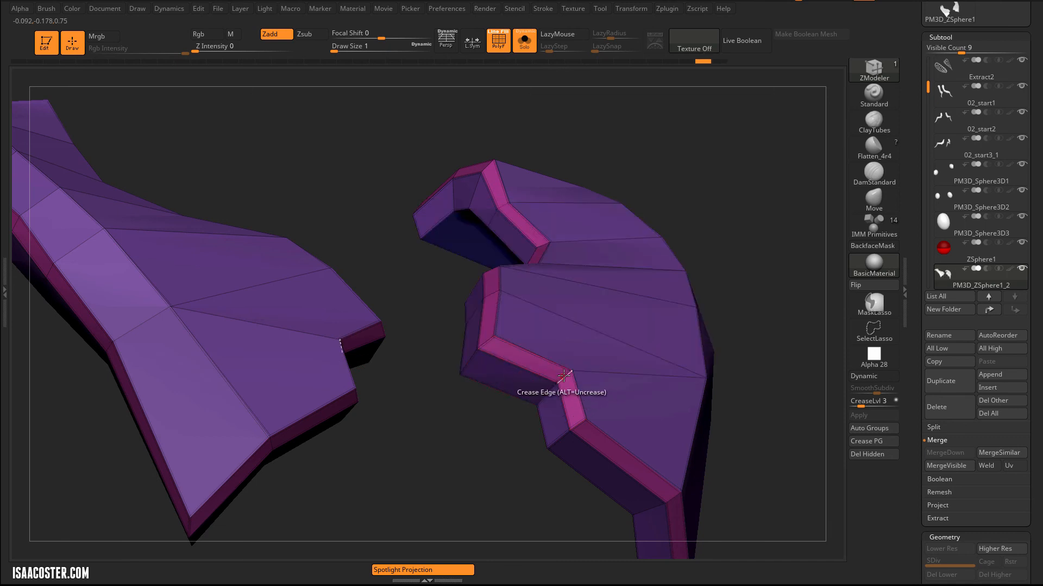
pyautogui.press('d')
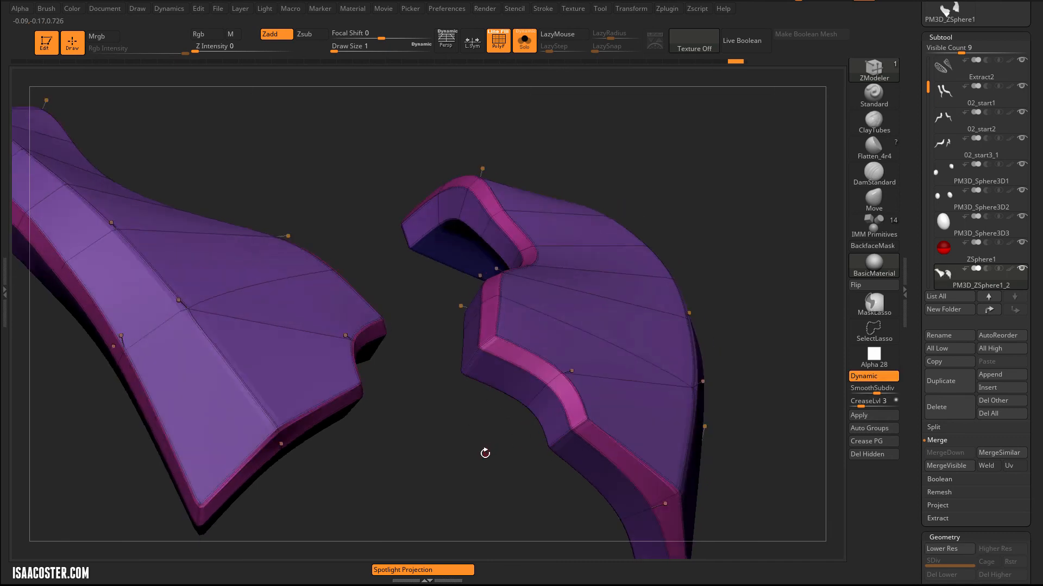
pyautogui.moveTo(496, 448); pyautogui.dragTo(518, 78)
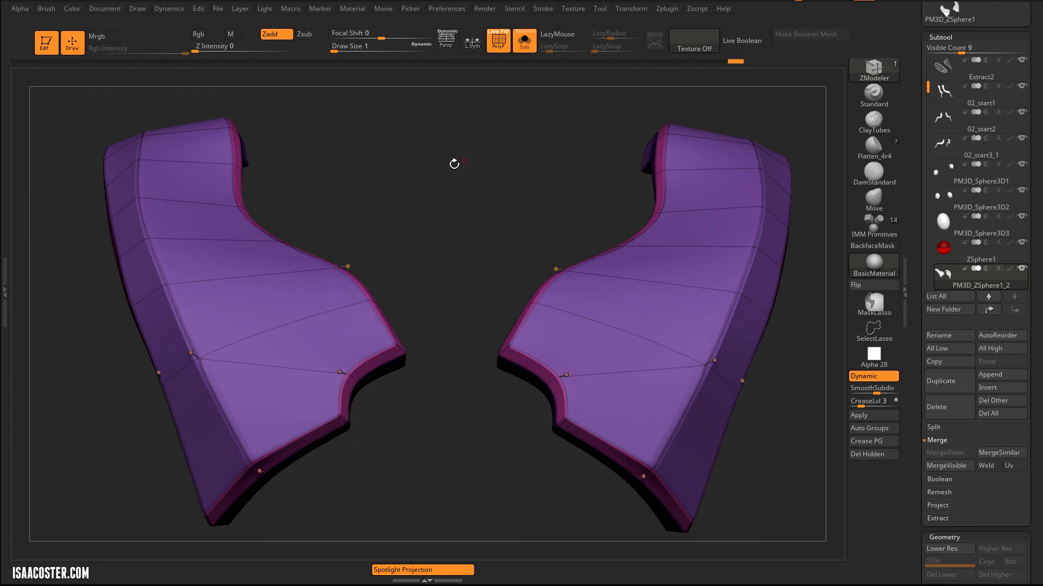
pyautogui.click(525, 41)
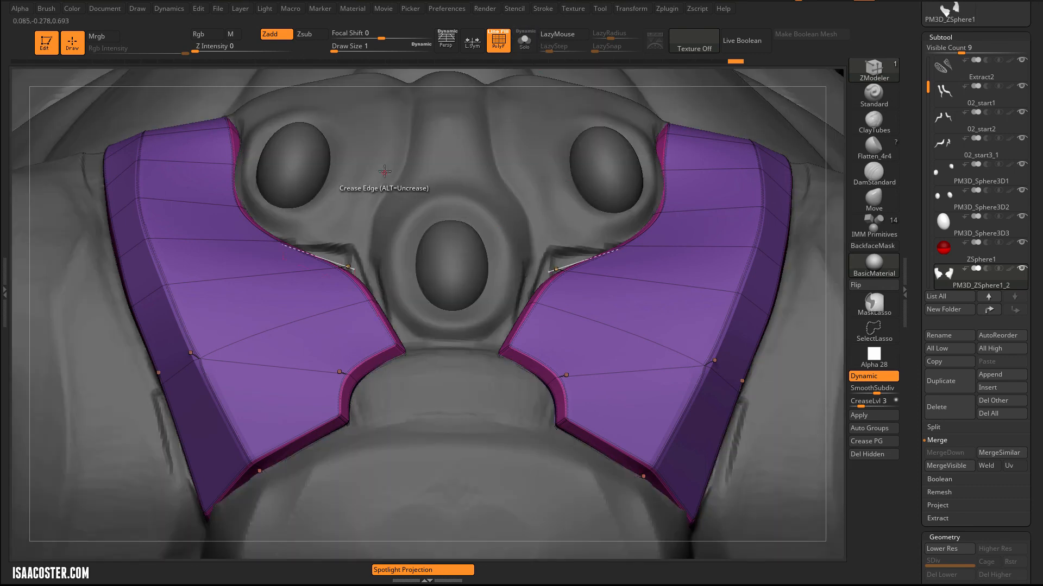
# Frame the cicada, select the Move brush and adjust its Draw Size.
pyautogui.press('f')
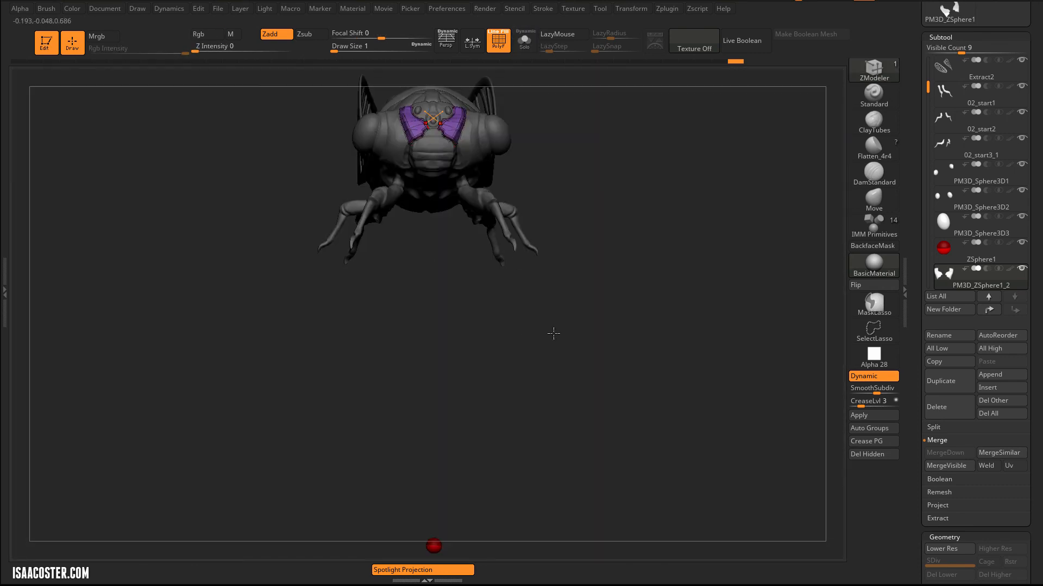
pyautogui.moveTo(553, 333)
pyautogui.mouseDown()
pyautogui.moveTo(587, 310)
pyautogui.moveTo(632, 224)
pyautogui.moveTo(661, 313)
pyautogui.moveTo(421, 282)
pyautogui.mouseUp()
pyautogui.click(863, 203)
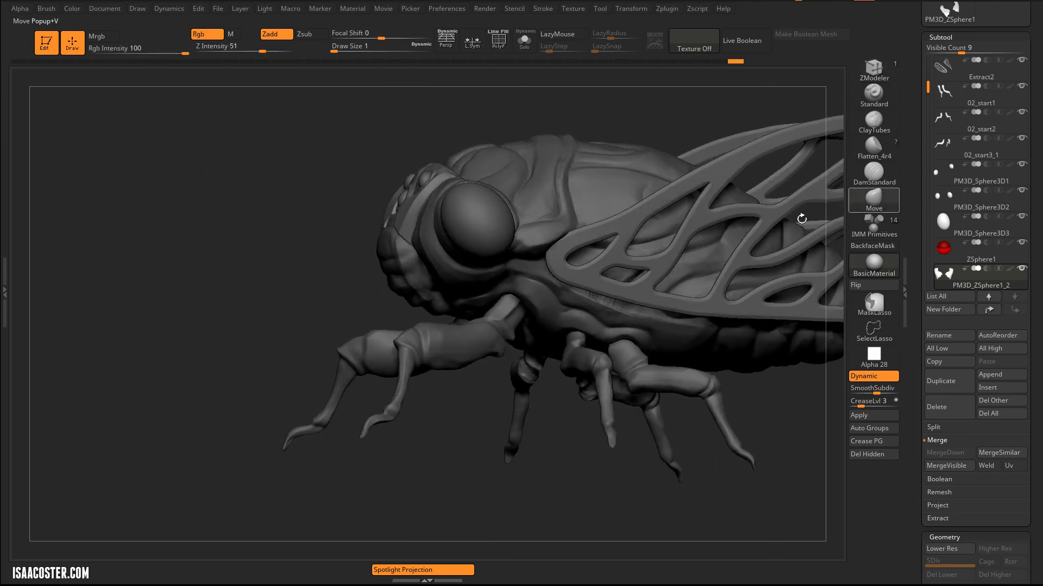
pyautogui.press('s')
pyautogui.moveTo(408, 235); pyautogui.dragTo(454, 236)
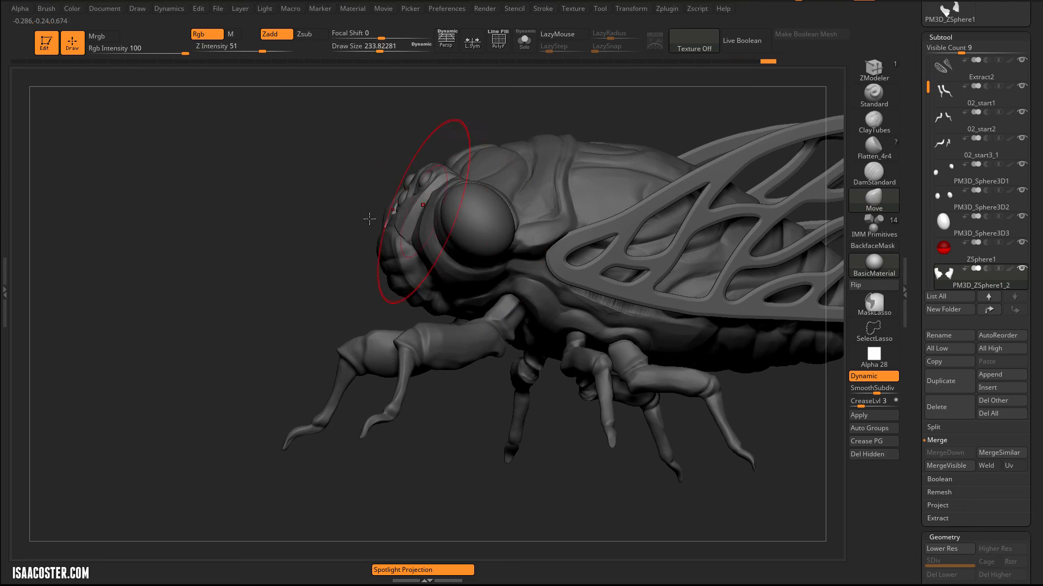
# Shrink the brush to a tiny size and make the sculpted head the active subtool.
pyautogui.moveTo(326, 175)
pyautogui.mouseDown()
pyautogui.moveTo(320, 226)
pyautogui.moveTo(342, 237)
pyautogui.mouseUp()
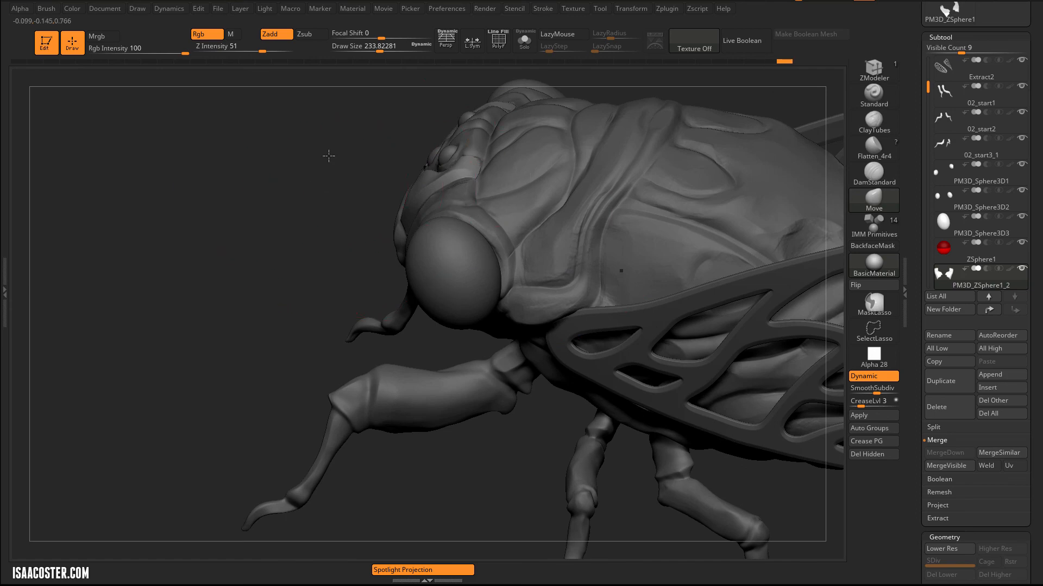
pyautogui.moveTo(328, 156)
pyautogui.mouseDown()
pyautogui.moveTo(322, 142)
pyautogui.moveTo(356, 155)
pyautogui.mouseUp()
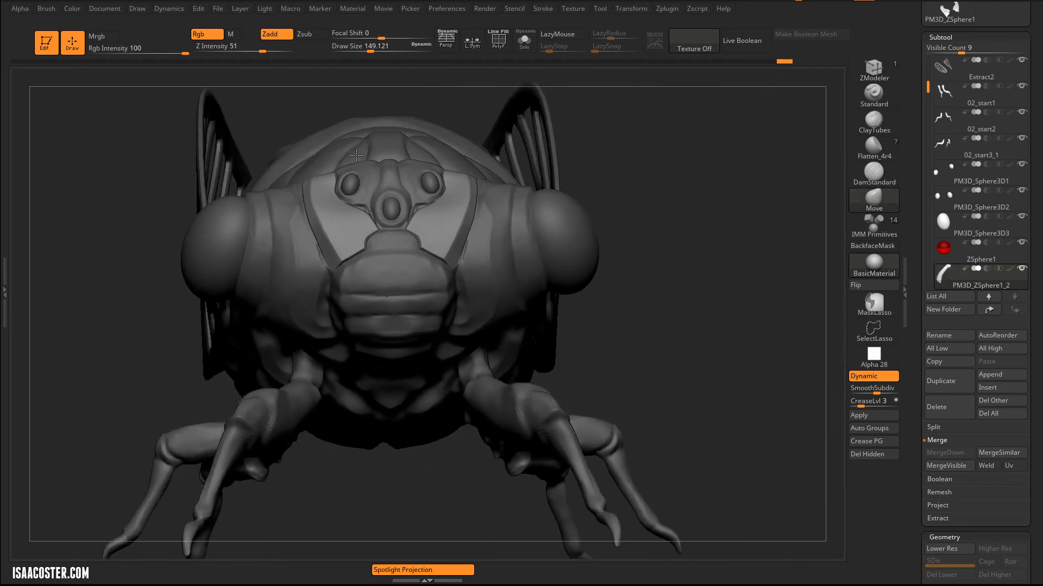
pyautogui.moveTo(607, 183)
pyautogui.mouseDown()
pyautogui.moveTo(648, 179)
pyautogui.moveTo(652, 305)
pyautogui.mouseUp()
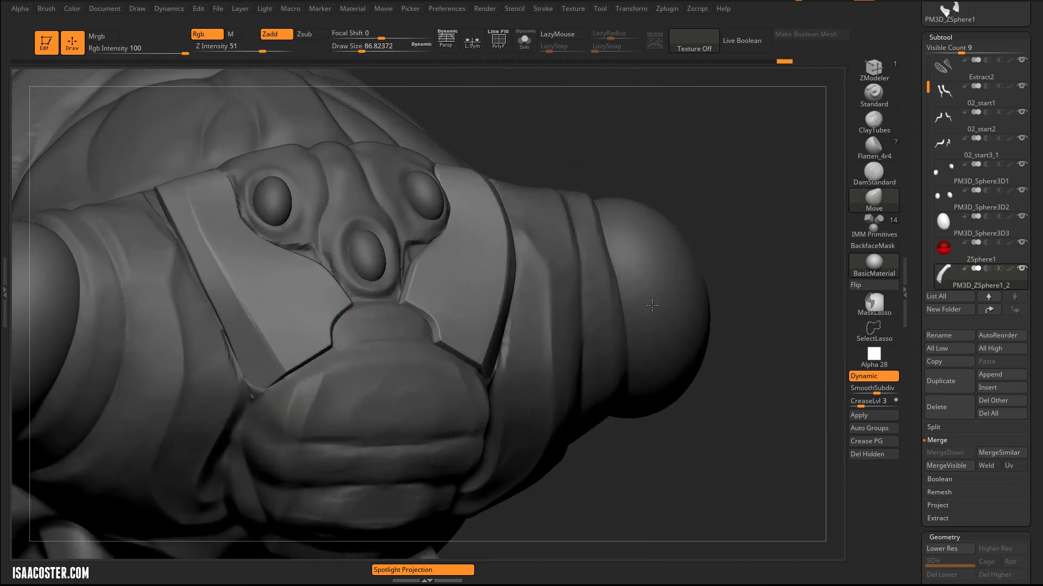
pyautogui.moveTo(383, 191); pyautogui.dragTo(350, 192)
pyautogui.moveTo(607, 151)
pyautogui.mouseDown()
pyautogui.moveTo(580, 195)
pyautogui.moveTo(619, 187)
pyautogui.mouseUp()
pyautogui.click(956, 261)
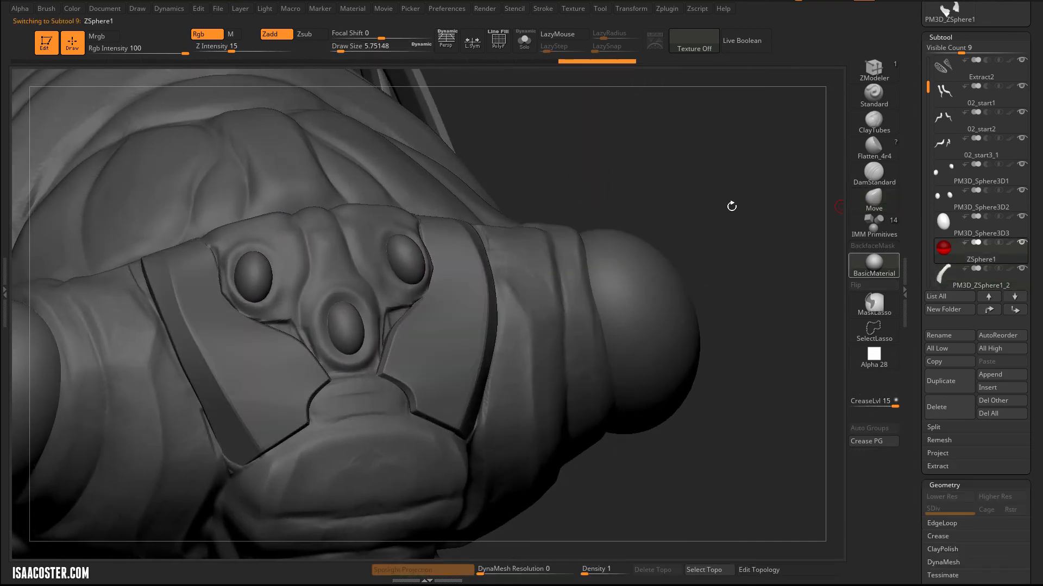
pyautogui.moveTo(729, 208); pyautogui.dragTo(681, 202)
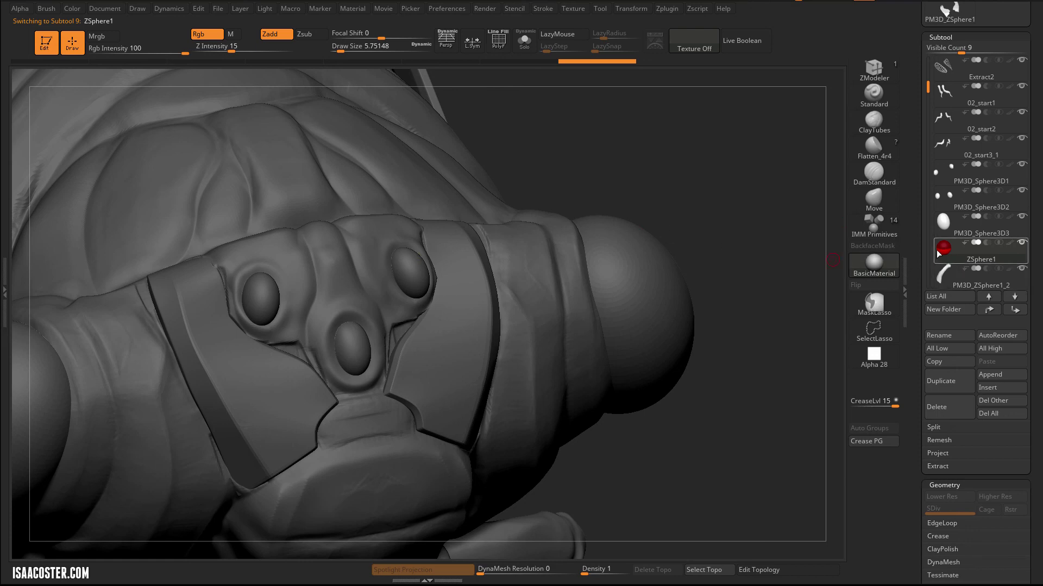
pyautogui.keyDown('alt'); pyautogui.click(404, 258); pyautogui.keyUp('alt')
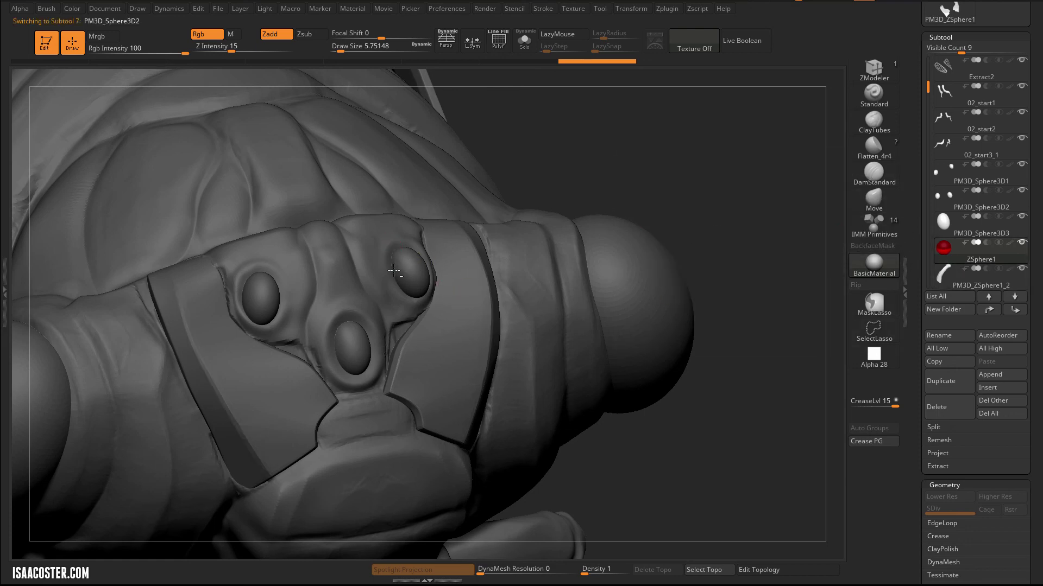
pyautogui.keyDown('alt'); pyautogui.click(445, 333); pyautogui.keyUp('alt')
pyautogui.click(526, 40)
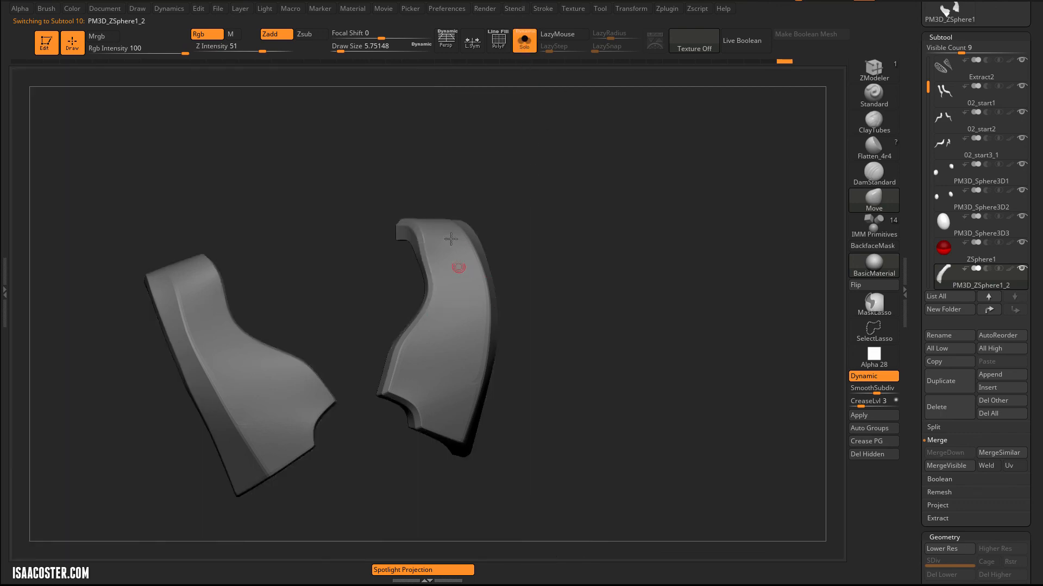
pyautogui.moveTo(570, 200); pyautogui.dragTo(785, 183, button='right')
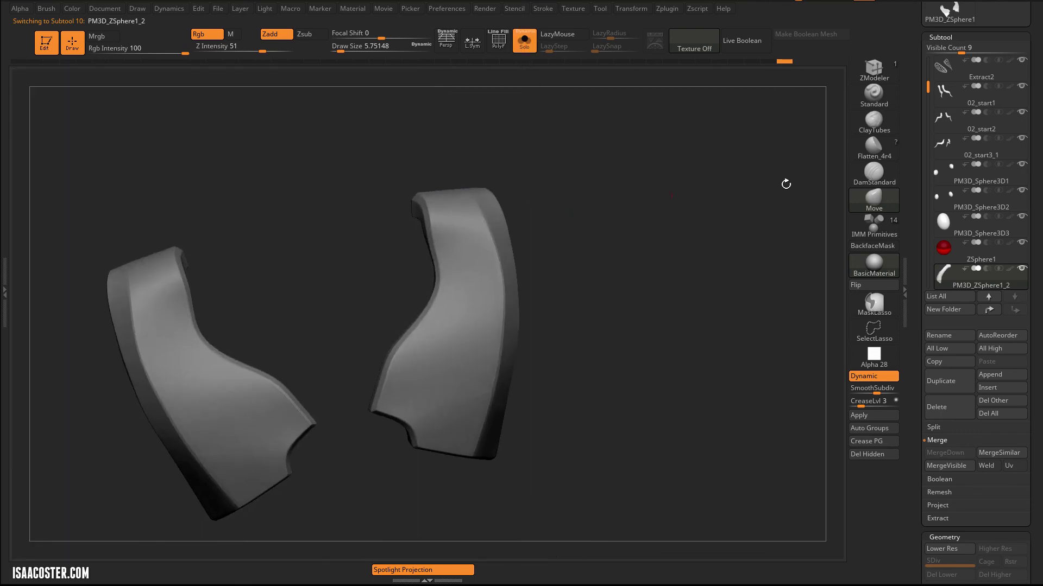
pyautogui.click(871, 204)
pyautogui.click(702, 192)
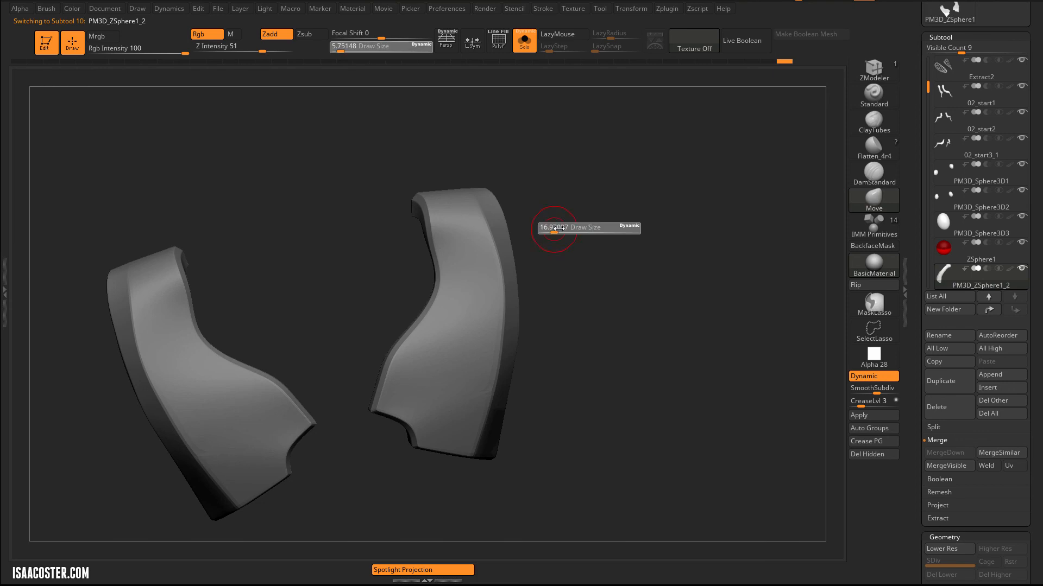
pyautogui.press('[')
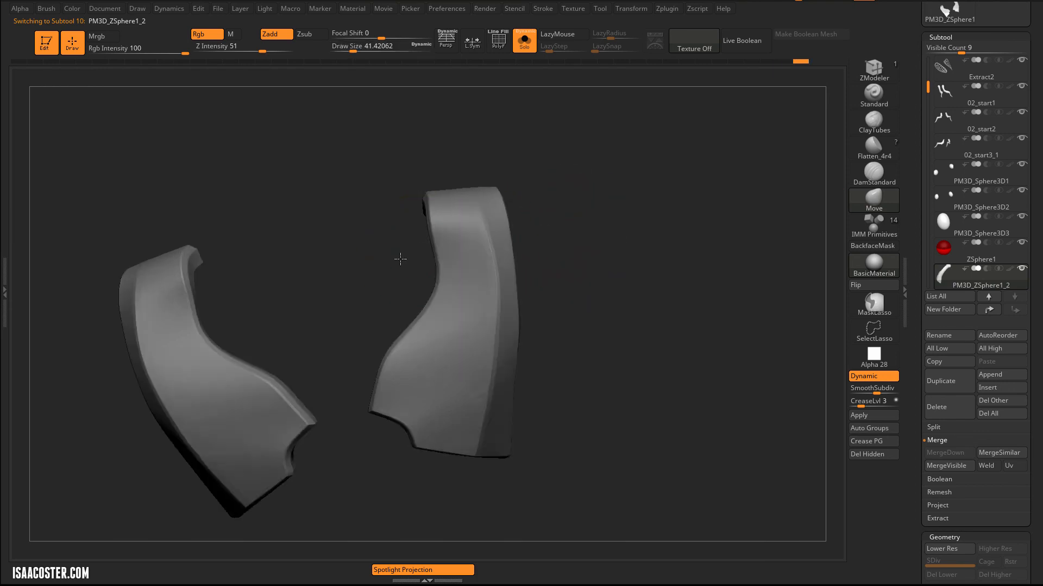
pyautogui.moveTo(429, 244); pyautogui.dragTo(579, 82, button='right')
pyautogui.click(522, 42)
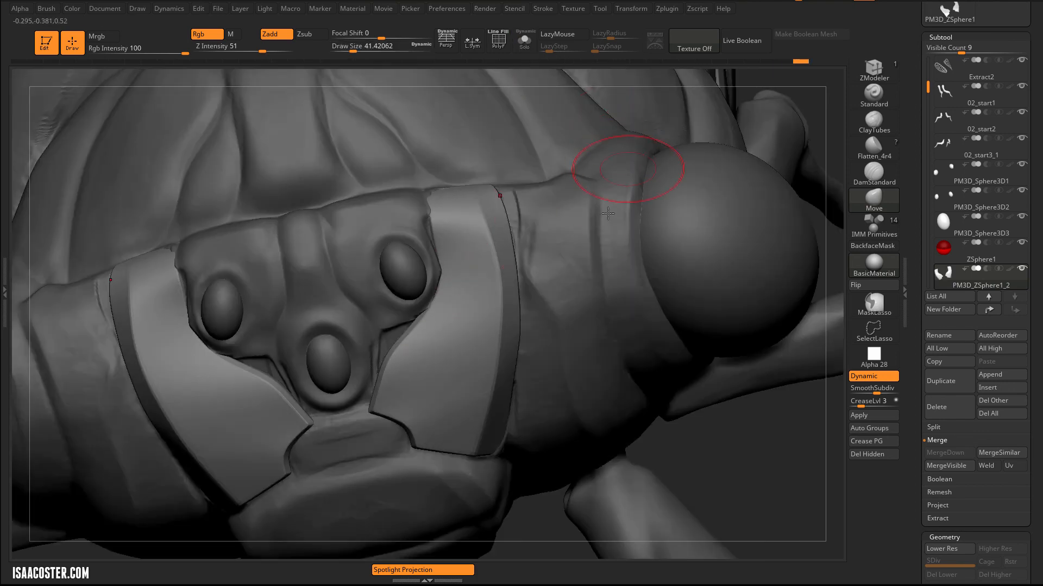
pyautogui.press('[')
# Select 07_start with an enlarged Flatten brush, zoom out and enable Persp on the whole cicada.
pyautogui.keyDown('alt'); pyautogui.click(503, 222); pyautogui.keyUp('alt')
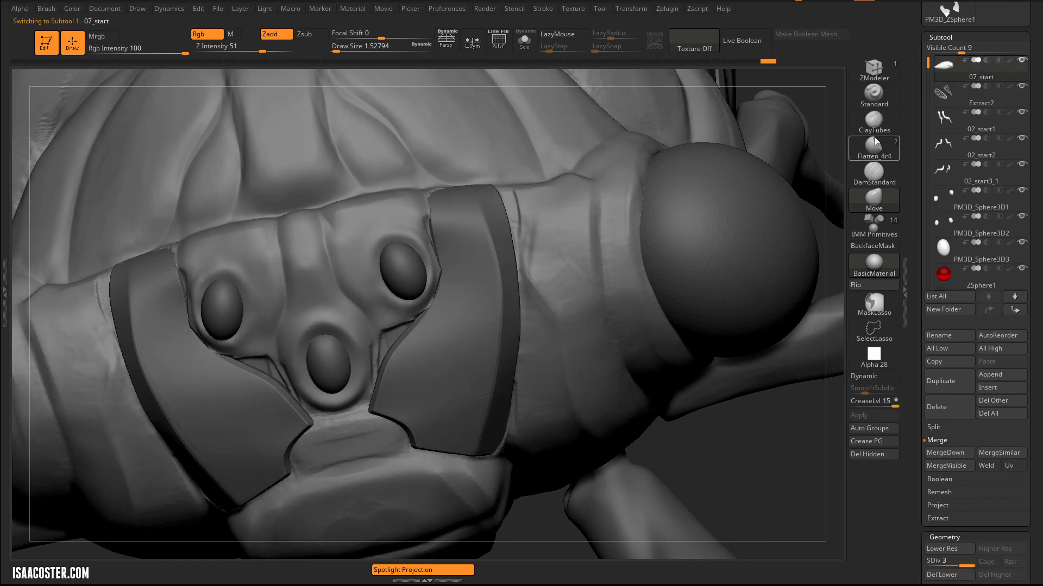
pyautogui.click(865, 145)
pyautogui.moveTo(454, 223); pyautogui.dragTo(506, 223)
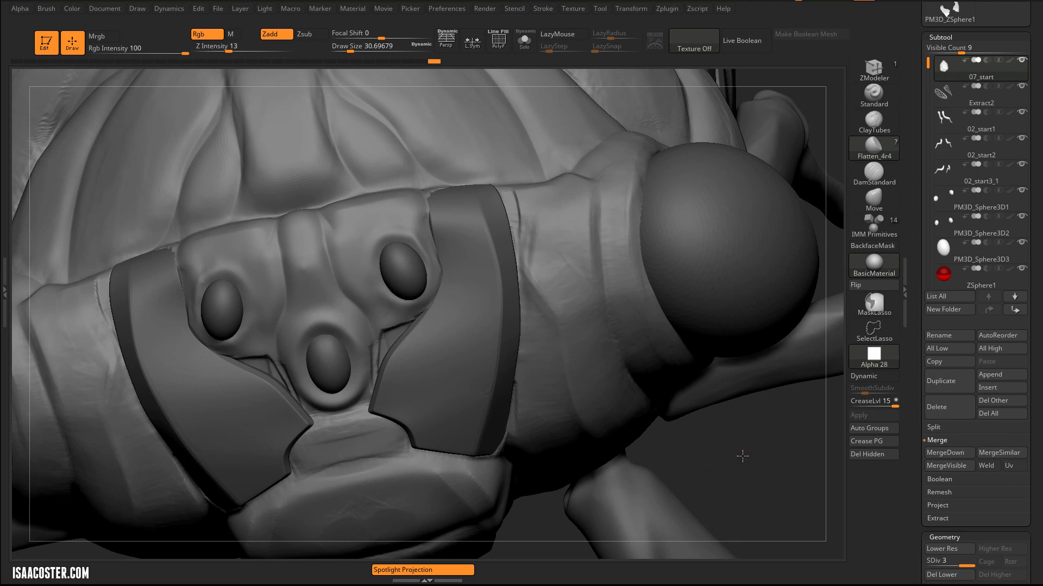
pyautogui.moveTo(742, 456); pyautogui.dragTo(716, 358, button='right')
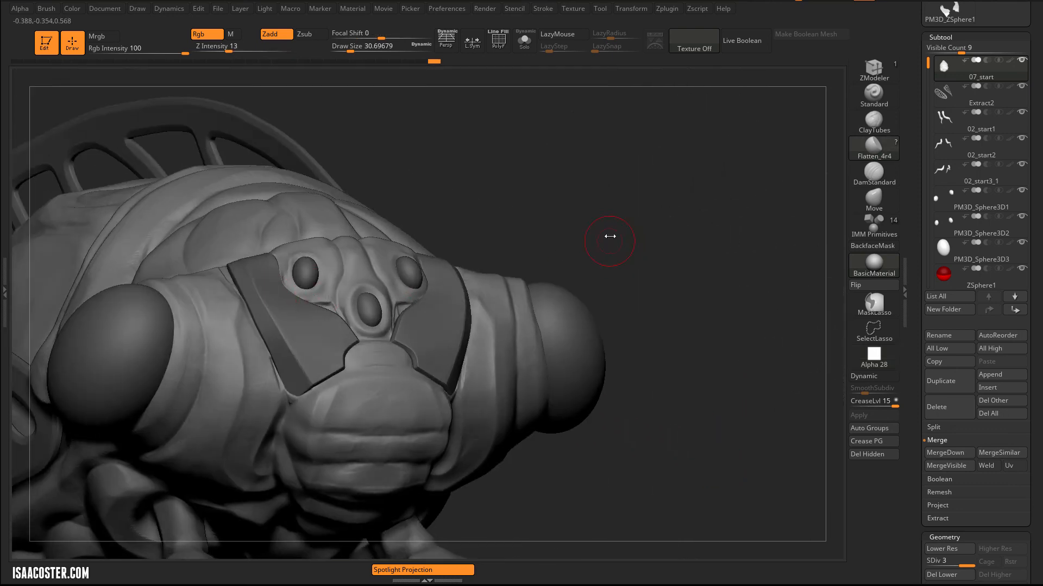
pyautogui.moveTo(604, 214)
pyautogui.mouseDown(button='right')
pyautogui.moveTo(653, 162)
pyautogui.moveTo(661, 172)
pyautogui.mouseUp(button='right')
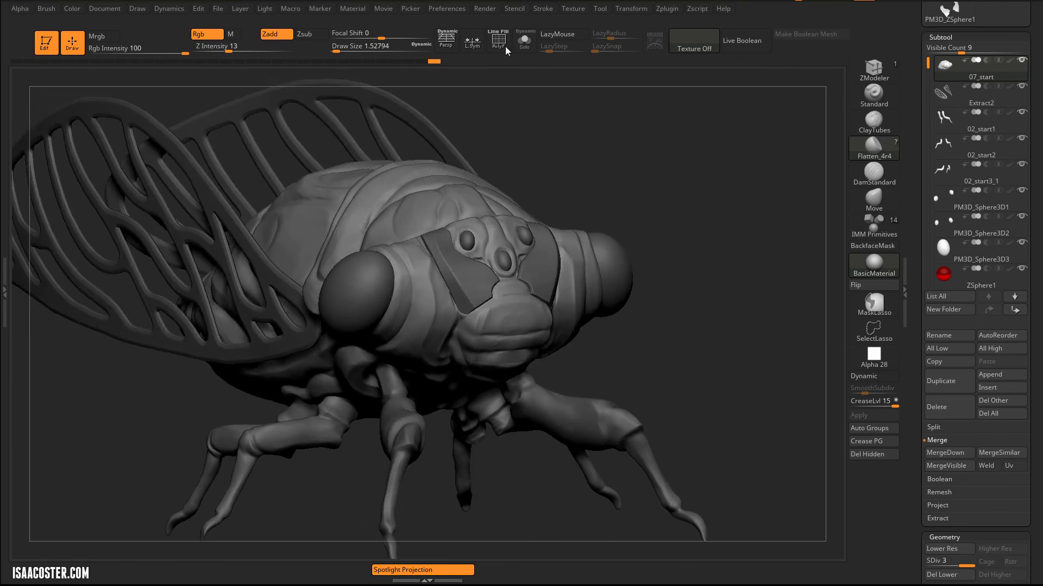
pyautogui.click(447, 39)
pyautogui.moveTo(619, 122); pyautogui.dragTo(641, 86, button='right')
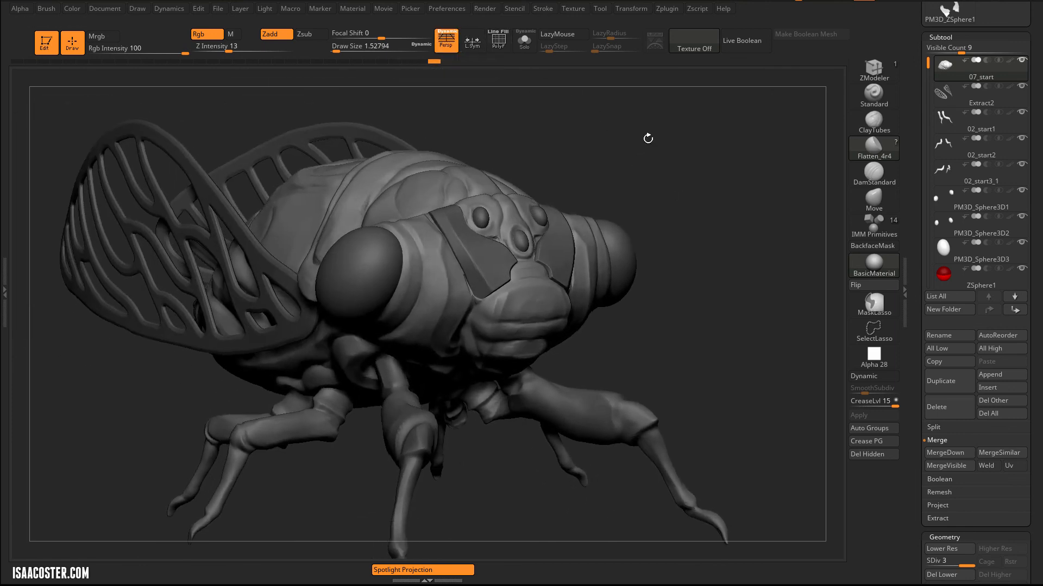